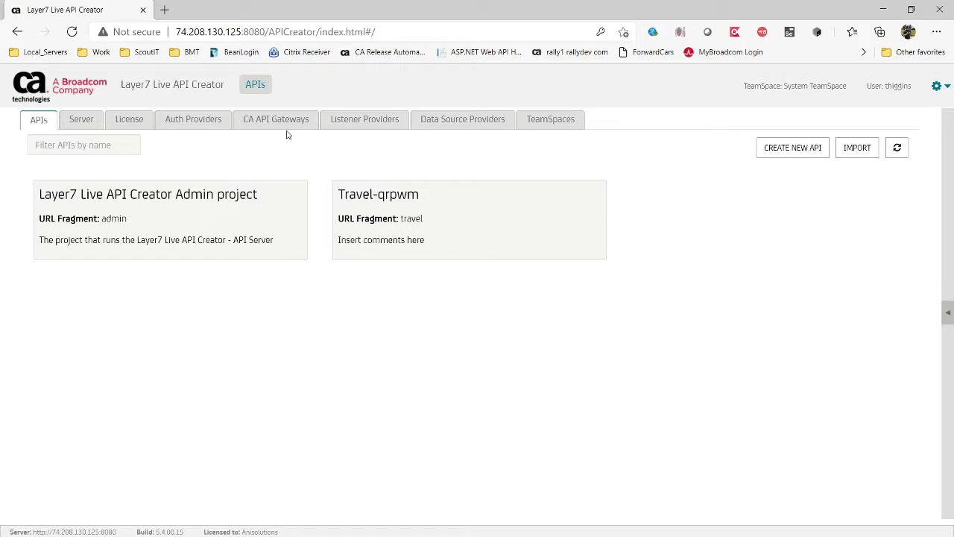
left_click_drag(153, 84, 230, 85)
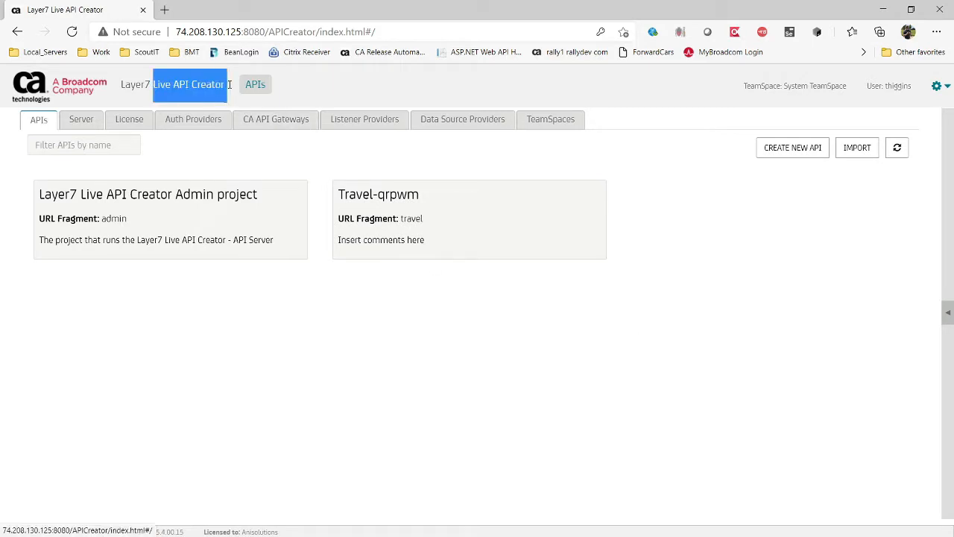
left_click_drag(122, 85, 153, 84)
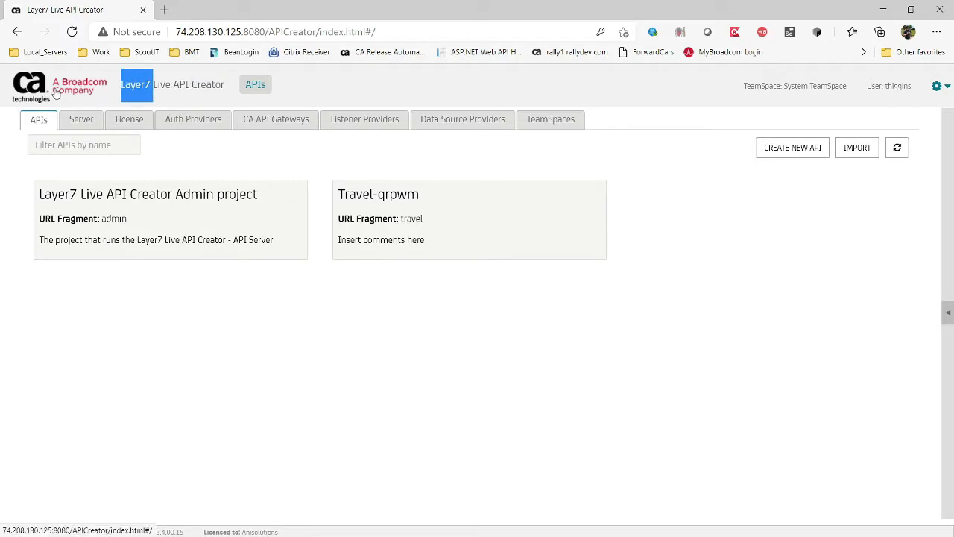
left_click(228, 391)
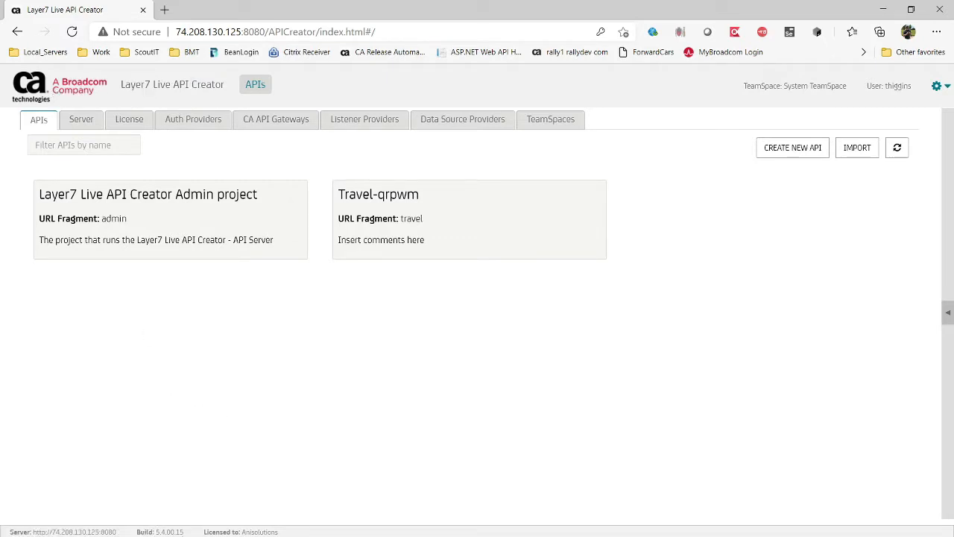
left_click_drag(156, 531, 185, 532)
left_click(291, 445)
Step: Start creating a new API with the Database First approach, using SQL Server as the data source
left_click(761, 147)
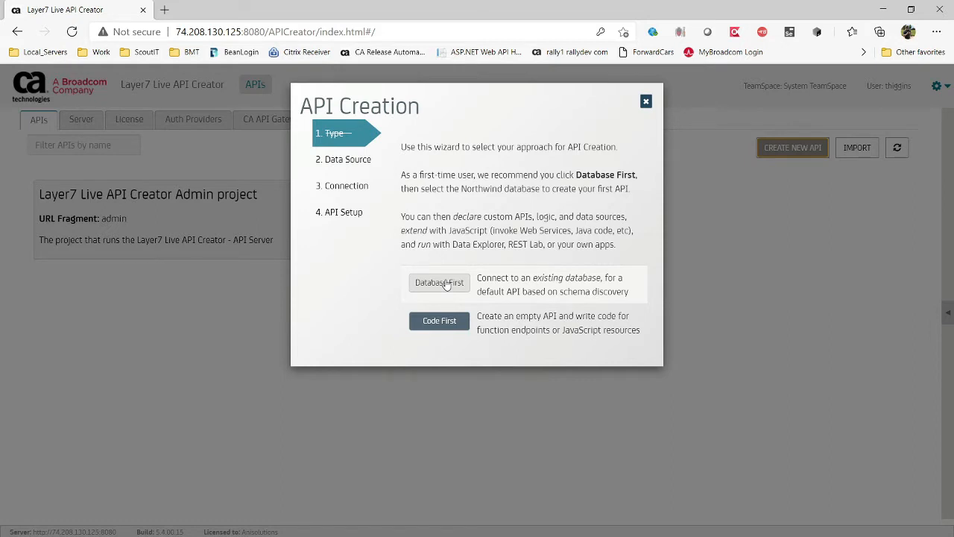
left_click(448, 331)
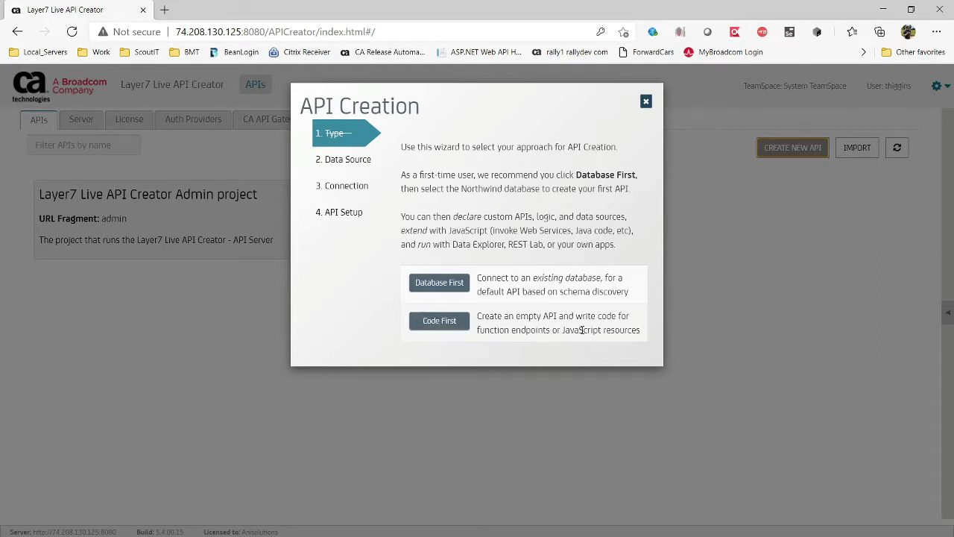
double_click(580, 329)
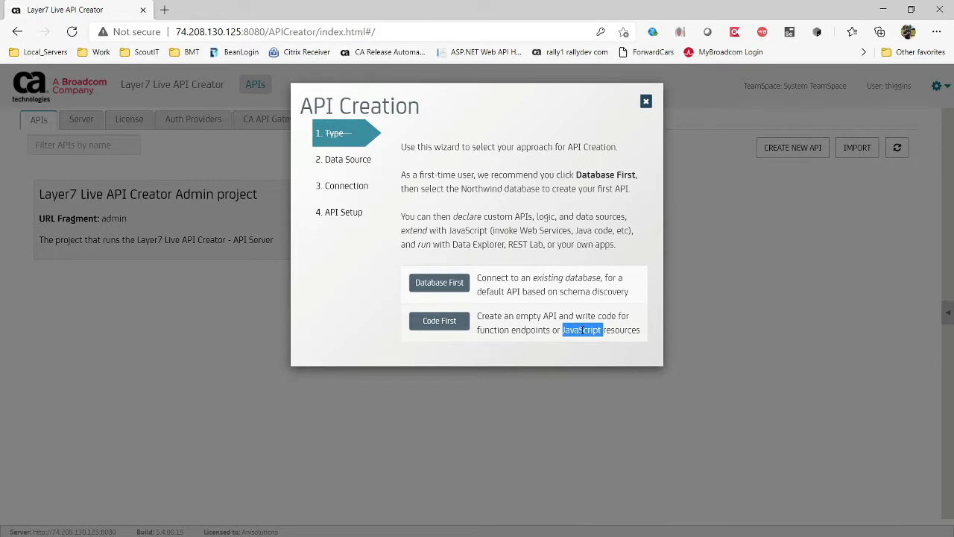
left_click(456, 289)
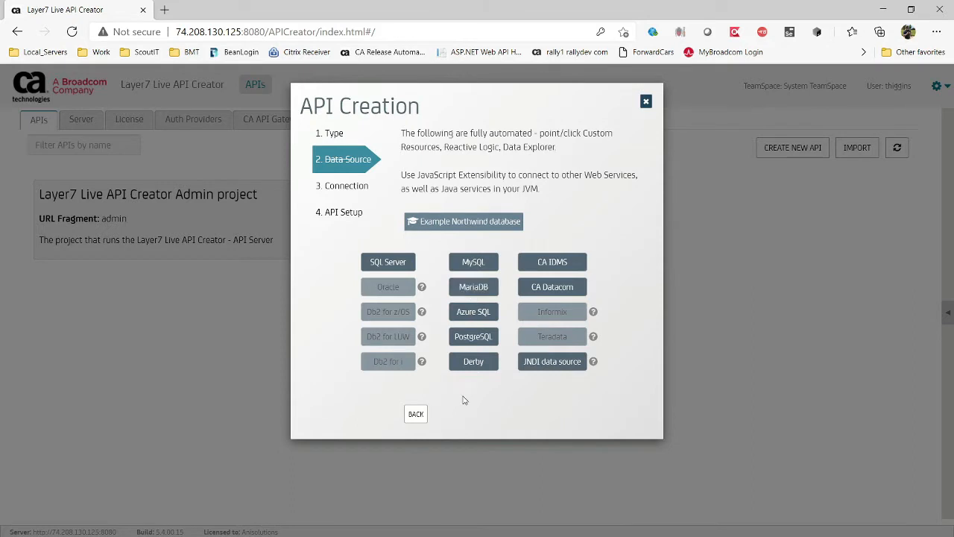
left_click(396, 265)
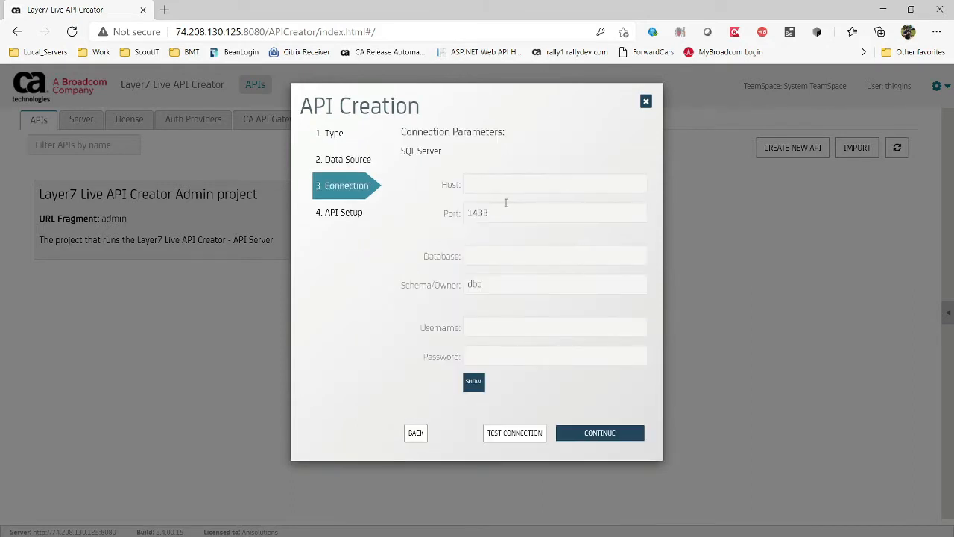
Step: Set the connection's host to 74.208.220.204 and its database to Orders, keeping the default port and schema
left_click(509, 185)
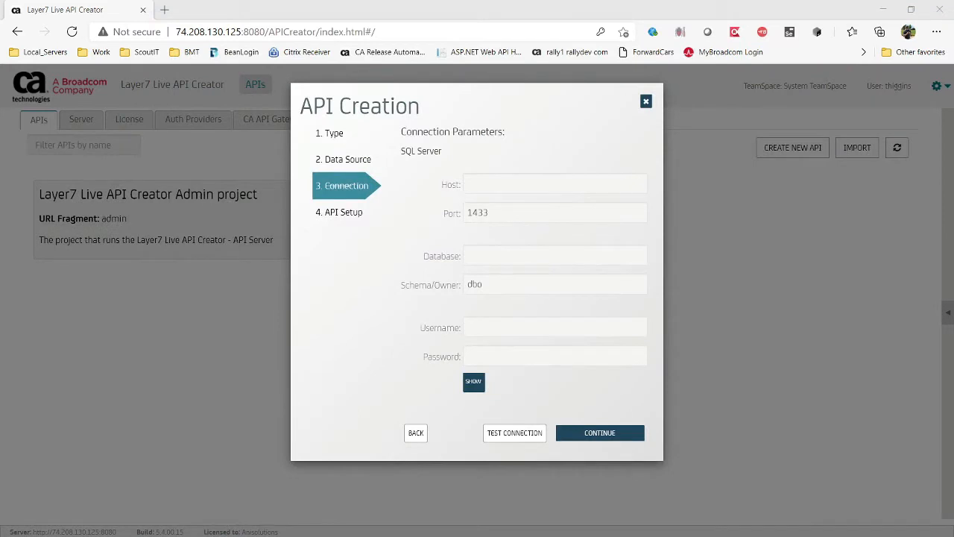
left_click(492, 184)
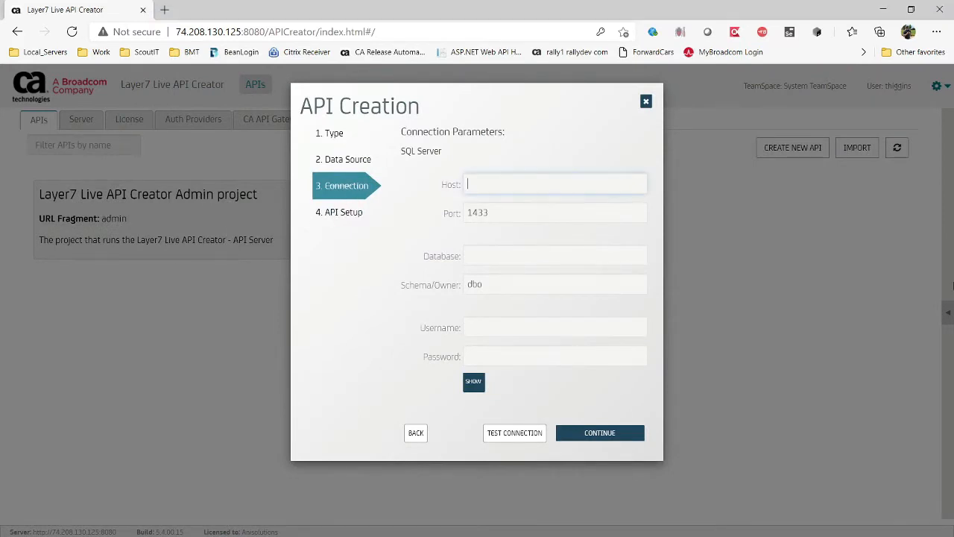
type("74.208.220.204")
key("Tab")
key("Tab")
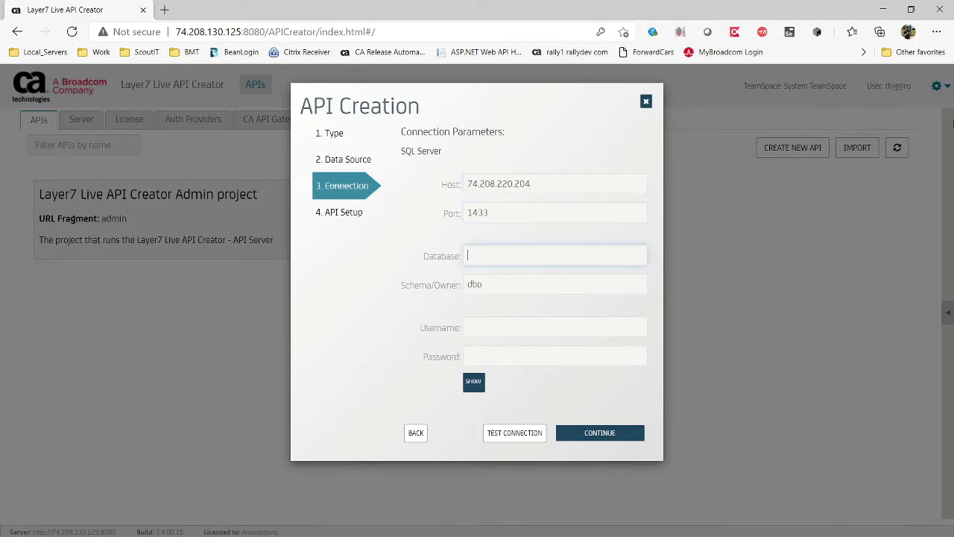
type("Orders")
key("alt+Tab")
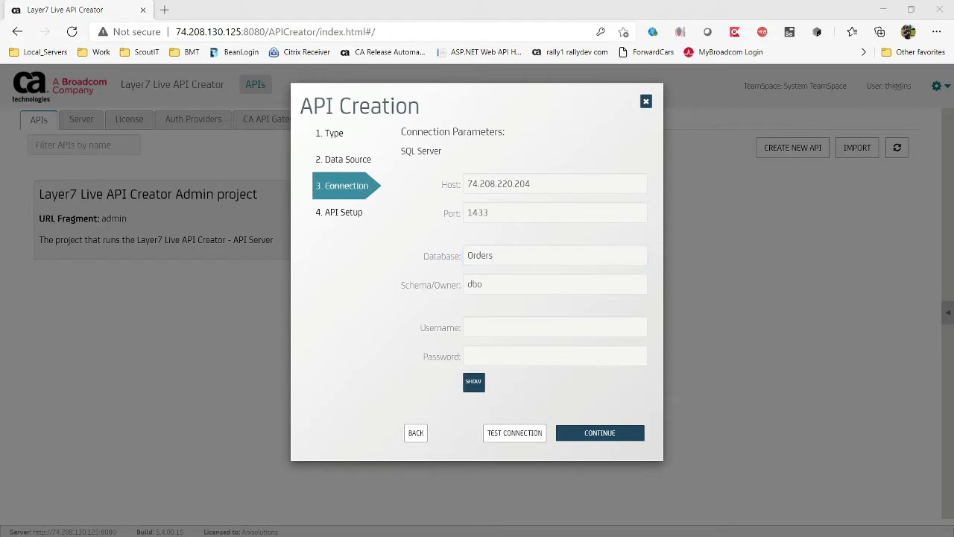
Step: Enter the username sa and the database password, and test the connection to the data source
left_click(478, 326)
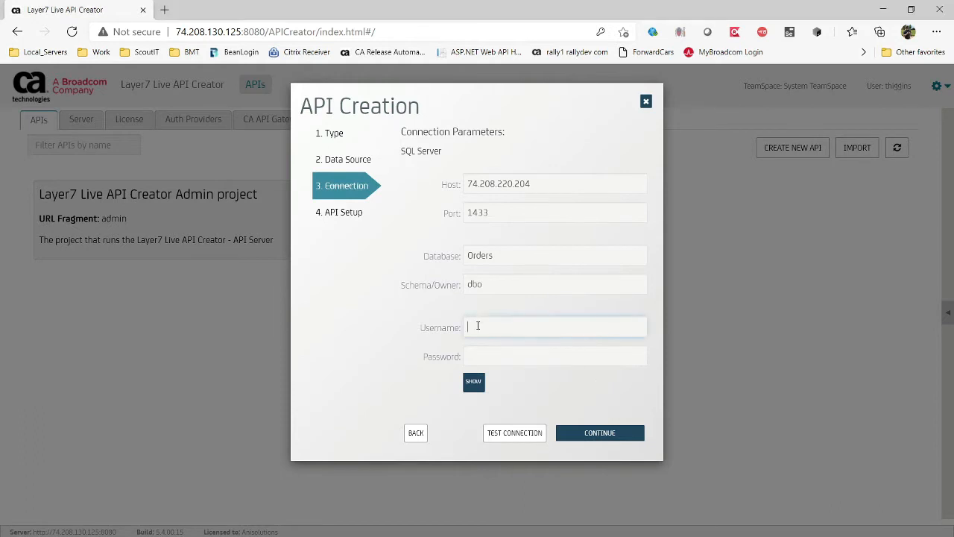
type("sa")
key("alt+Tab")
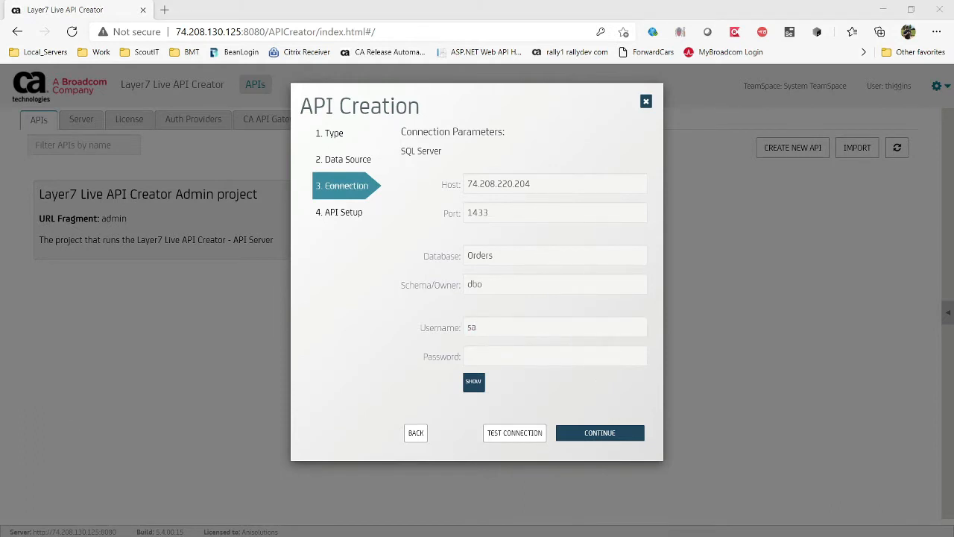
left_click(535, 364)
key("ctrl+v")
left_click(524, 432)
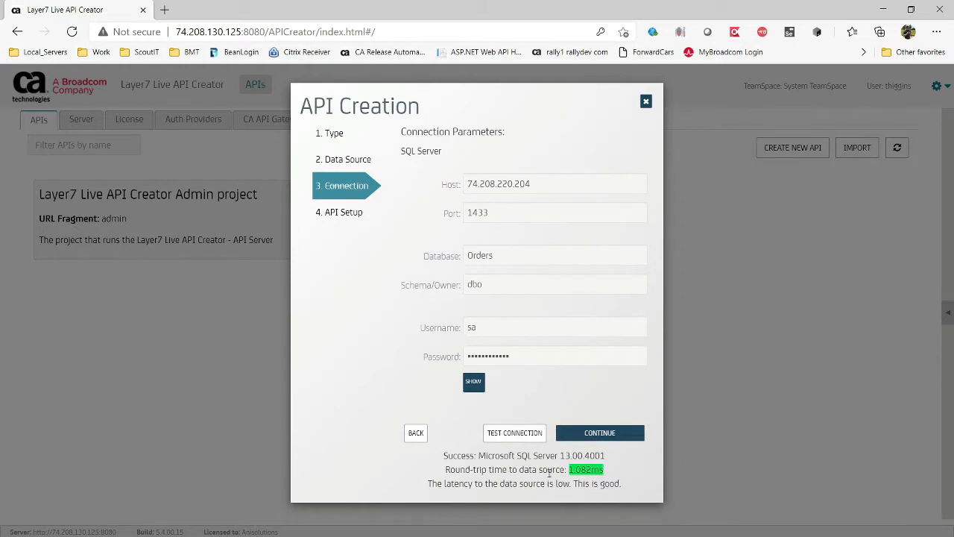
Step: Create the default API from the Orders database connection and proceed to its overview page
left_click(567, 433)
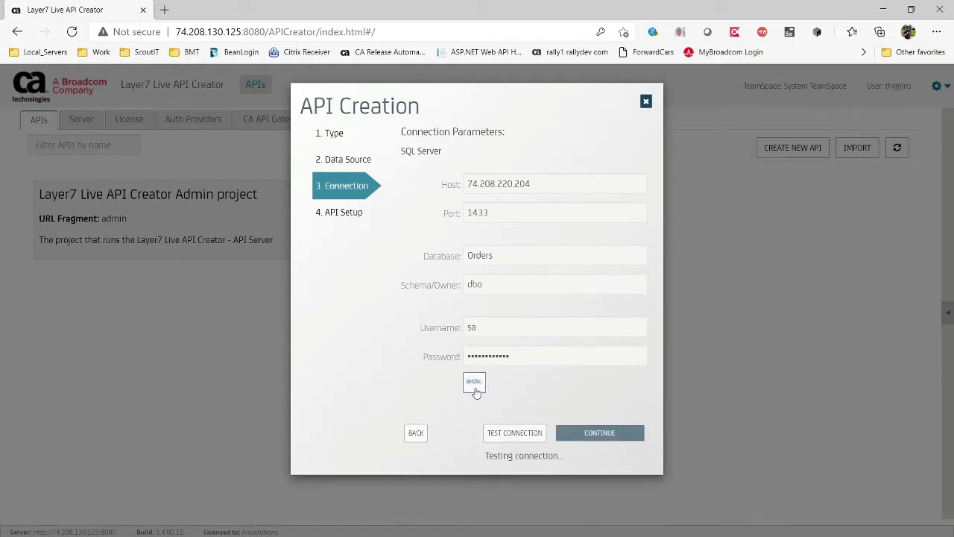
left_click(474, 386)
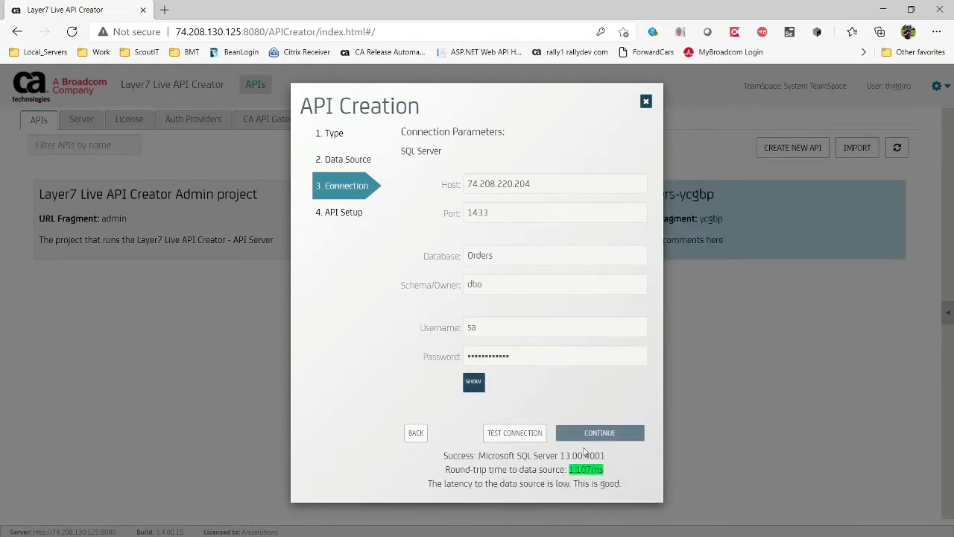
left_click(586, 437)
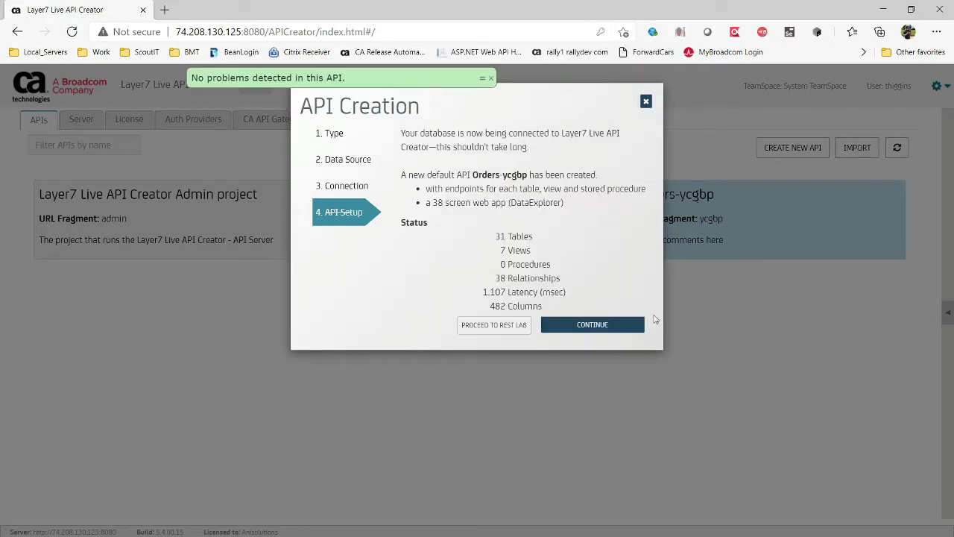
left_click_drag(496, 234, 546, 245)
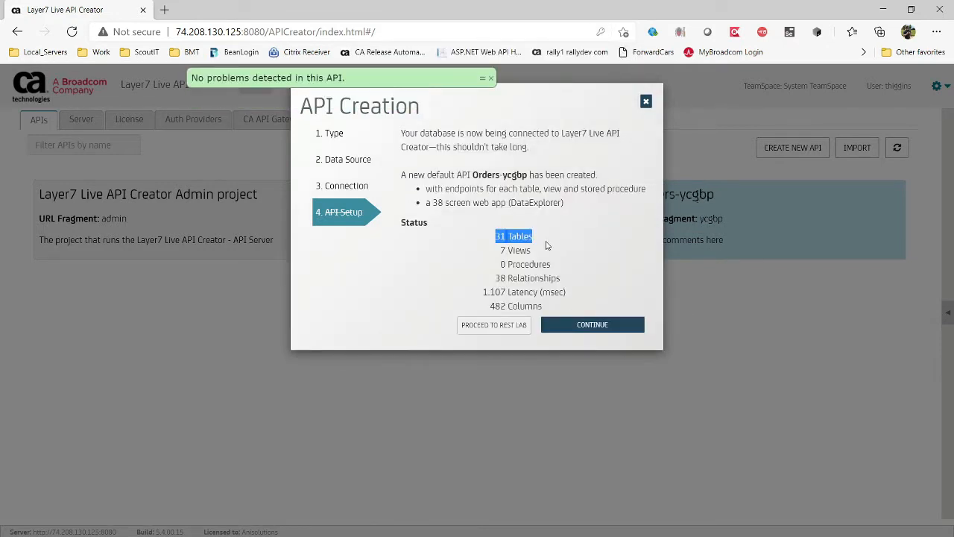
left_click(559, 281, "shift")
left_click(485, 268)
left_click_drag(531, 266, 496, 252)
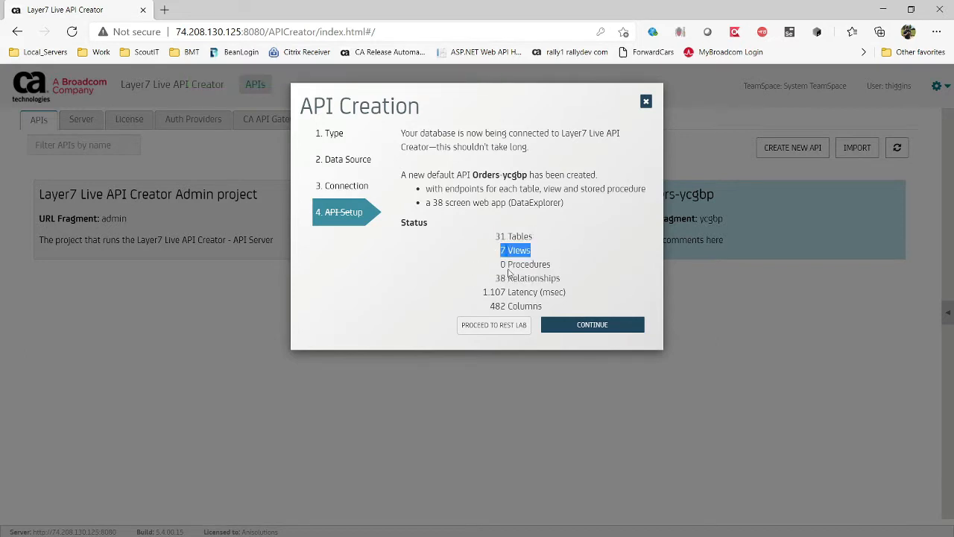
left_click(613, 324)
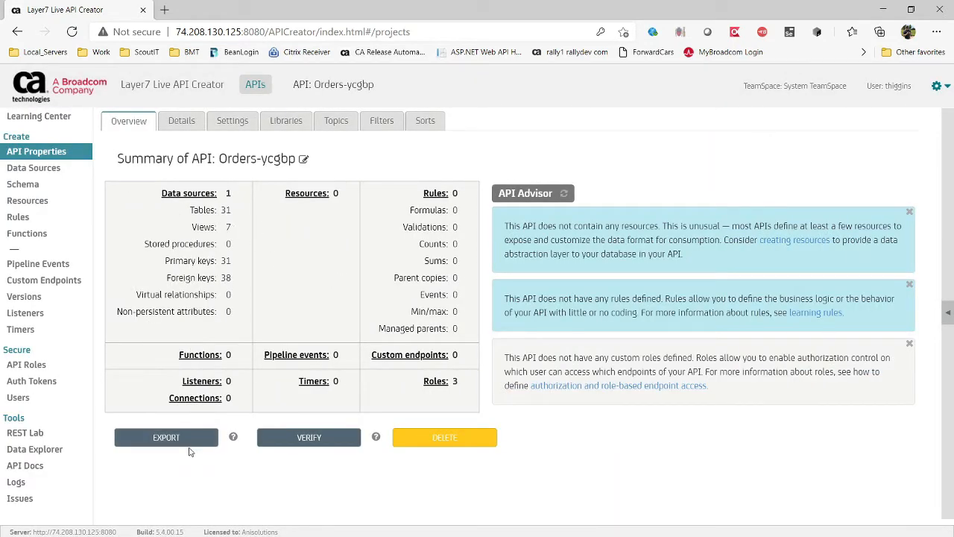
Step: Check the export type and password options offered for exporting the API, and cancel the export
left_click(192, 440)
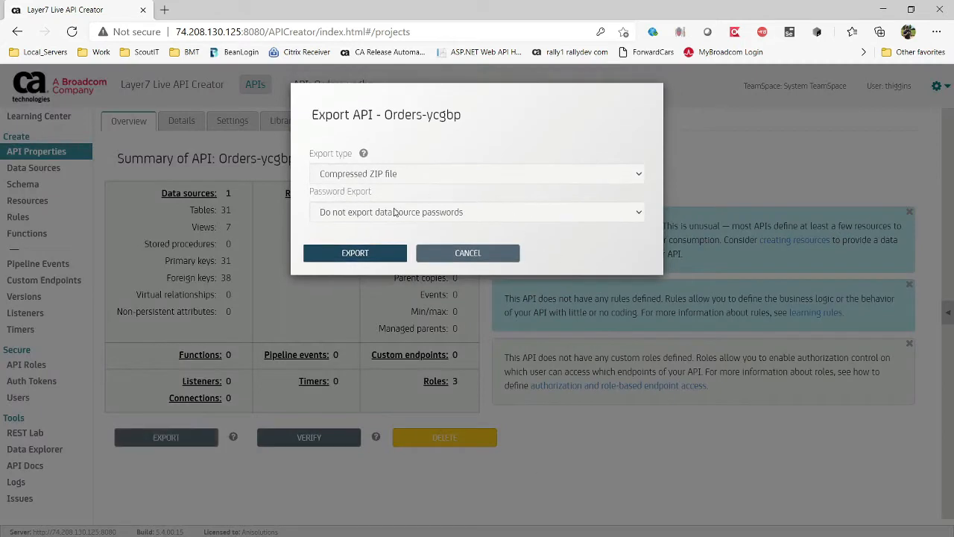
left_click(479, 257)
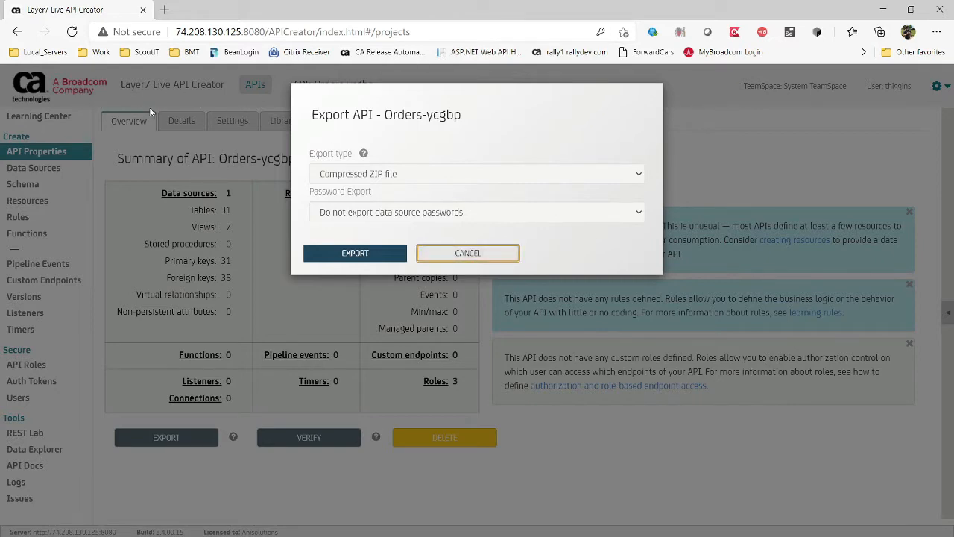
left_click(505, 252)
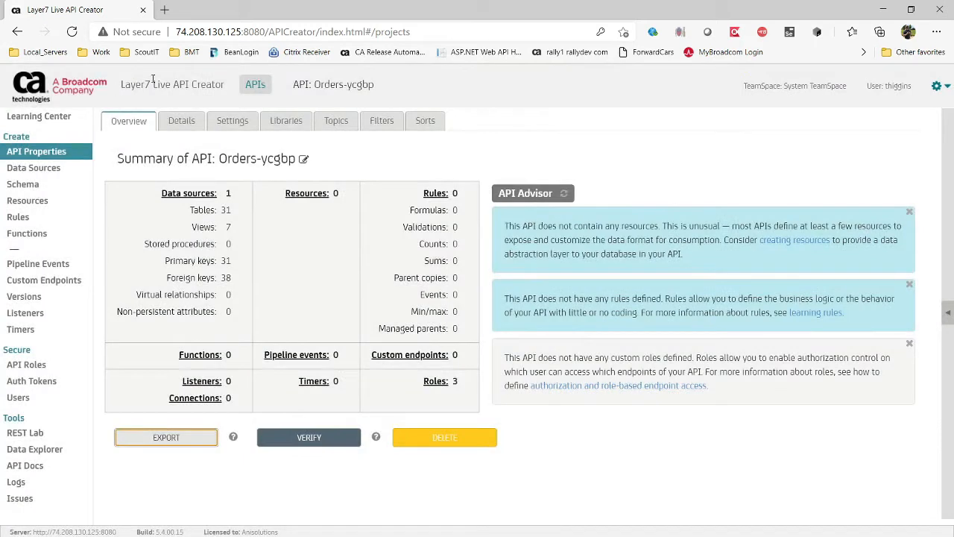
double_click(151, 82)
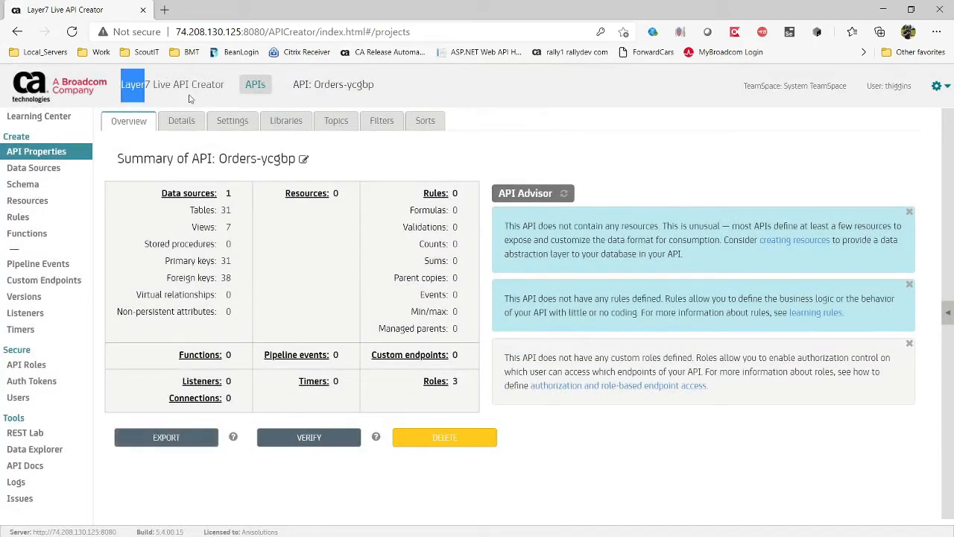
left_click(600, 477)
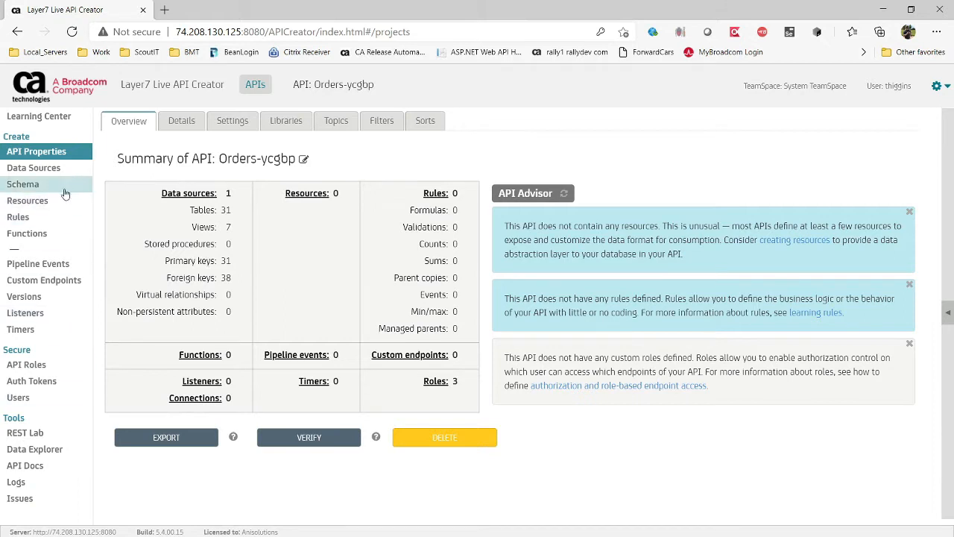
Step: Read the context help on APIs and the API summary, and close the help again
left_click(948, 313)
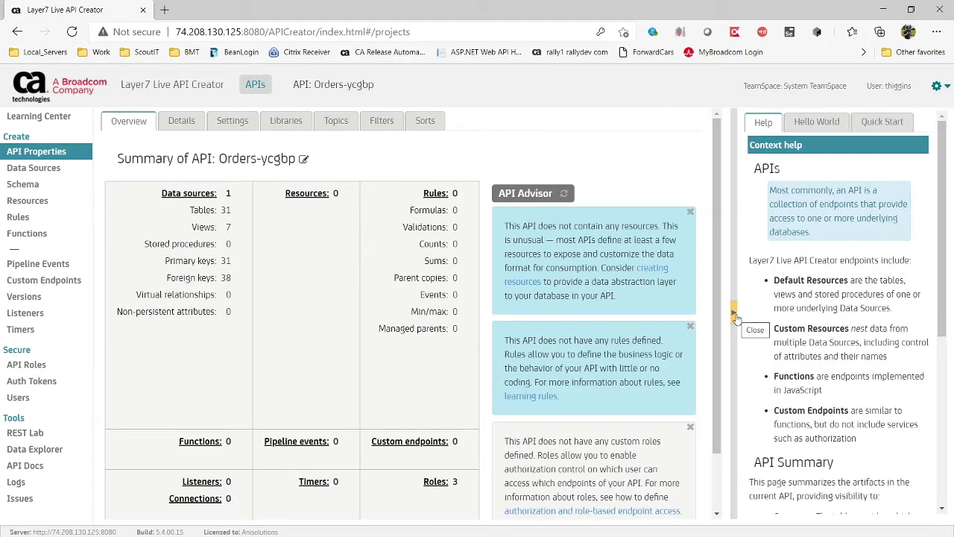
scroll(806, 246, "down", 5)
scroll(806, 246, "up", 5)
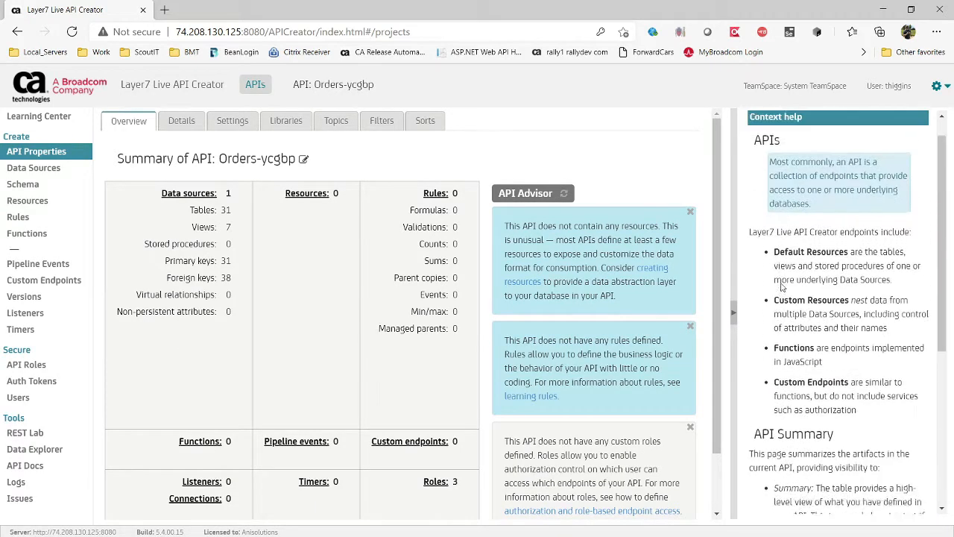
left_click(735, 310)
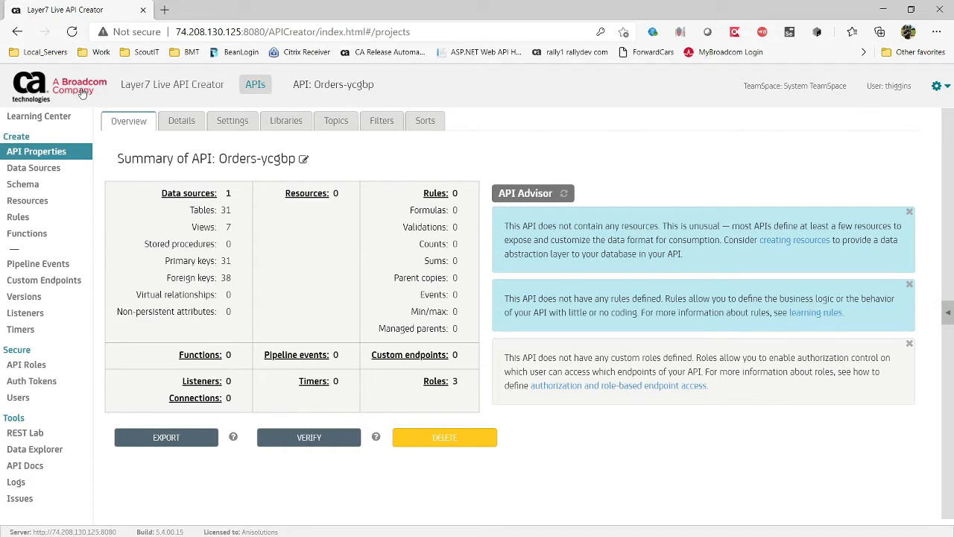
Step: Examine the Learning Center's Overview, Use Cases, Architecture, Creating Services and Training Guide pages
left_click(43, 117)
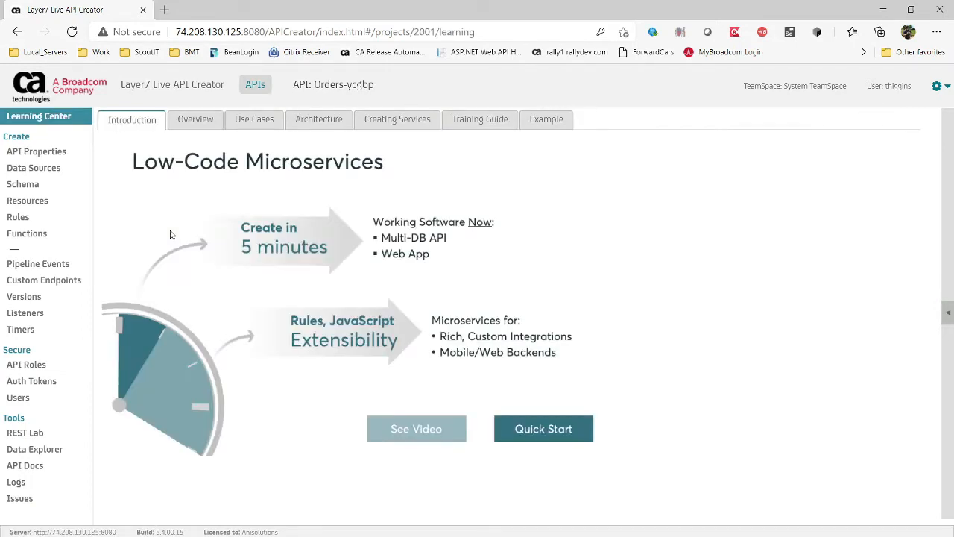
left_click(195, 119)
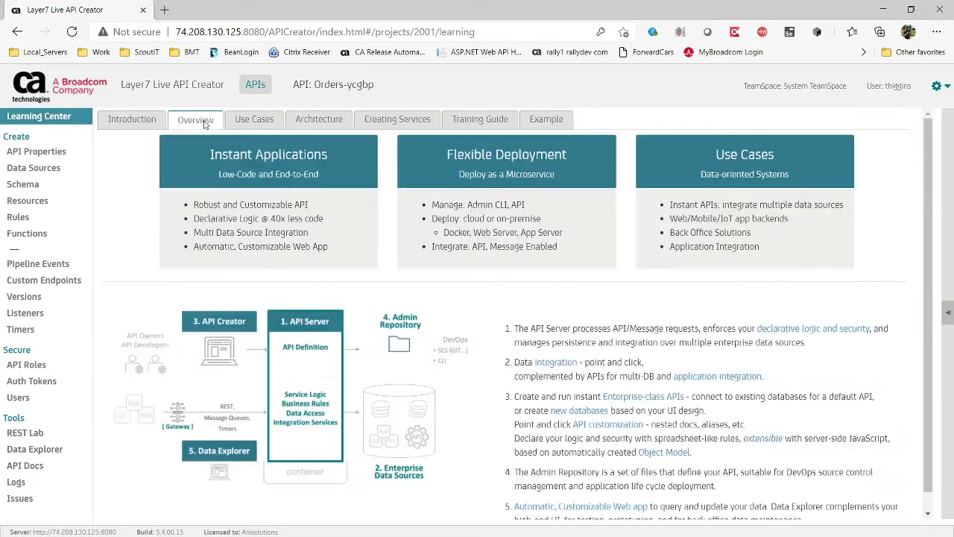
left_click(249, 122)
left_click(316, 119)
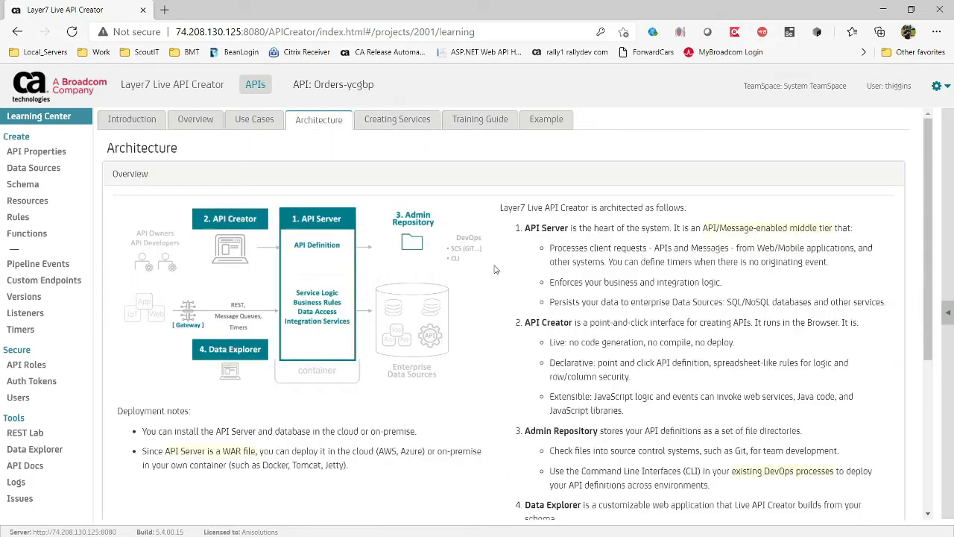
left_click(409, 122)
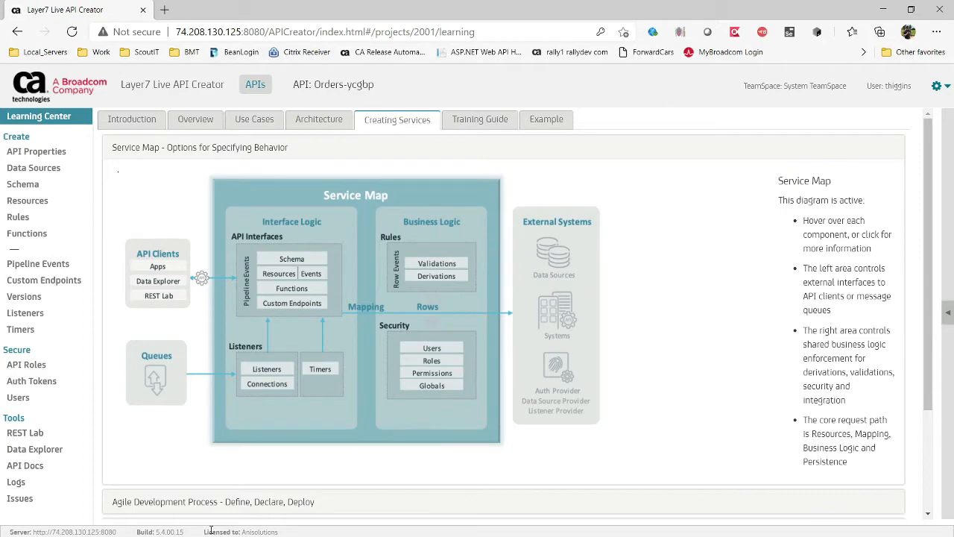
scroll(453, 214, "down", 15)
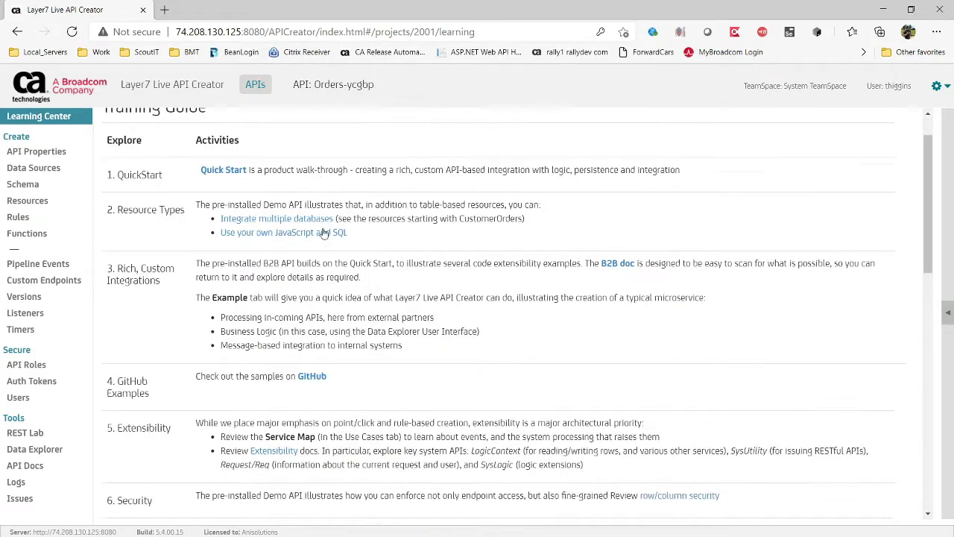
scroll(413, 292, "up", 15)
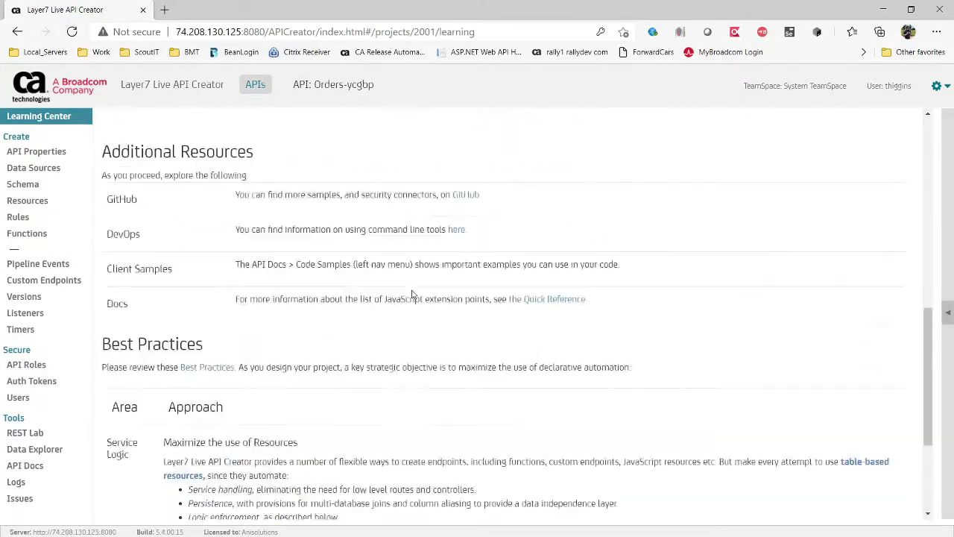
Step: Examine the Learning Center's Example walkthrough, from Design App through Create Microservice, Post Data, Add Logic and Integrate to Process Message
left_click(544, 121)
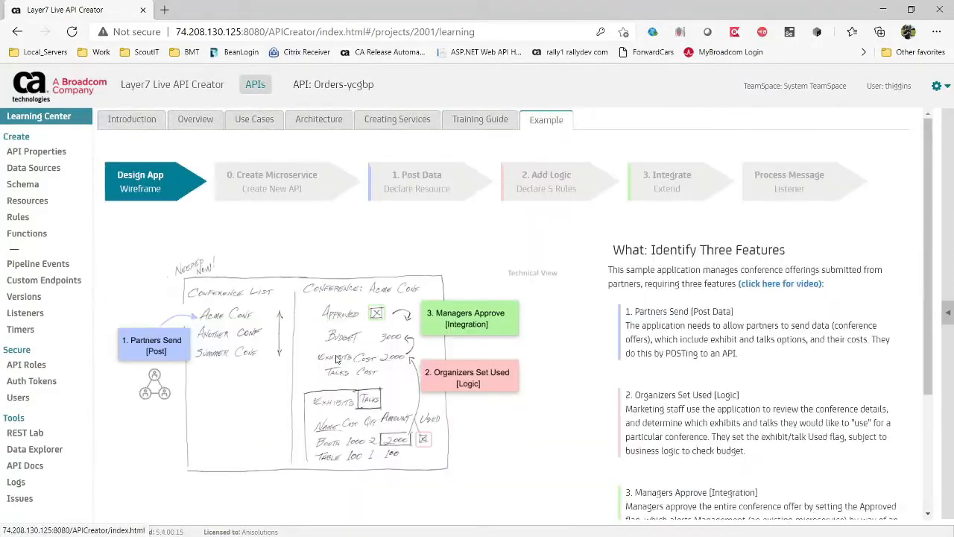
left_click(279, 188)
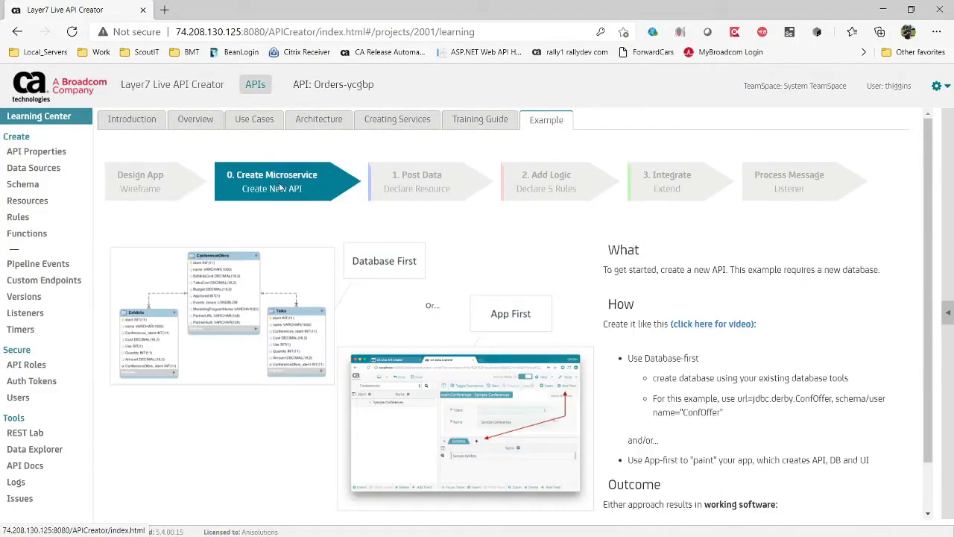
left_click(450, 184)
left_click(537, 185)
left_click(642, 191)
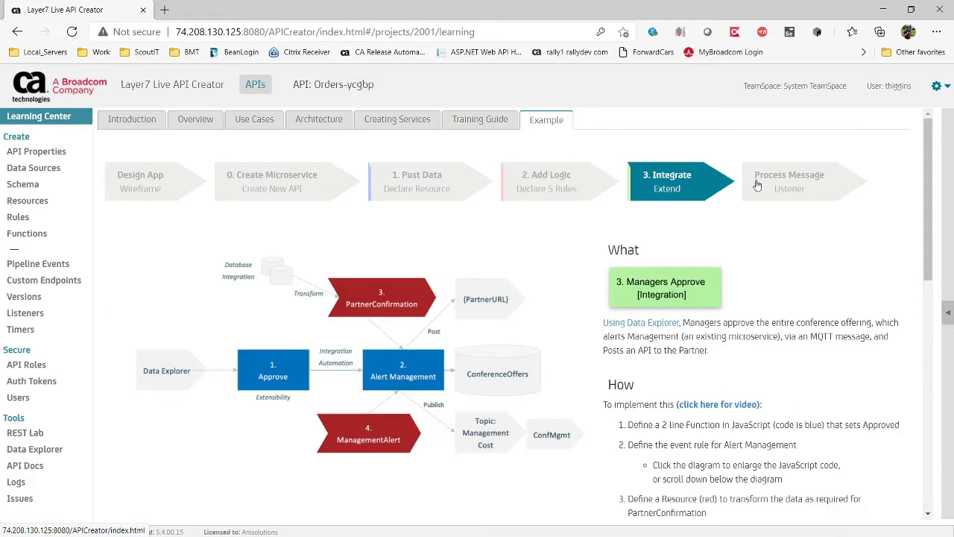
left_click(775, 186)
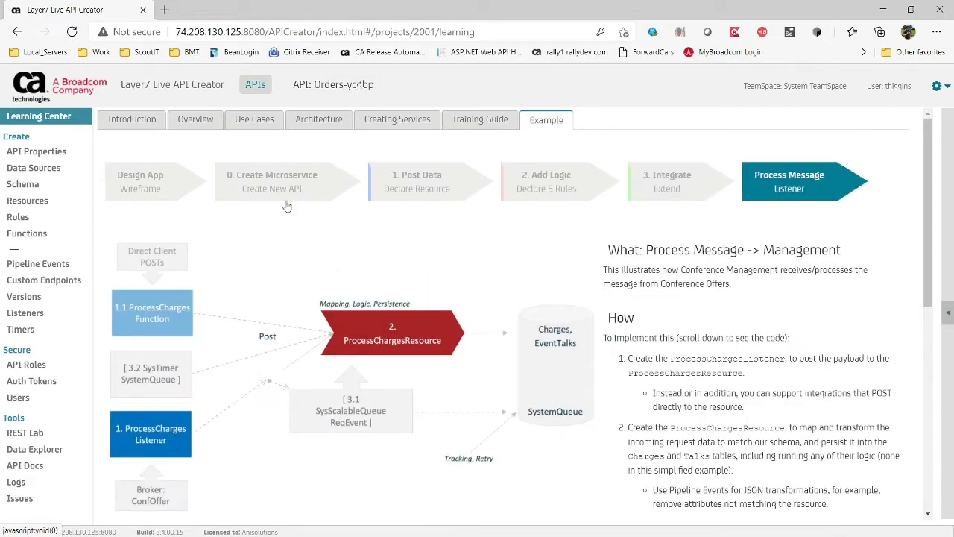
left_click(154, 185)
left_click_drag(157, 88, 223, 83)
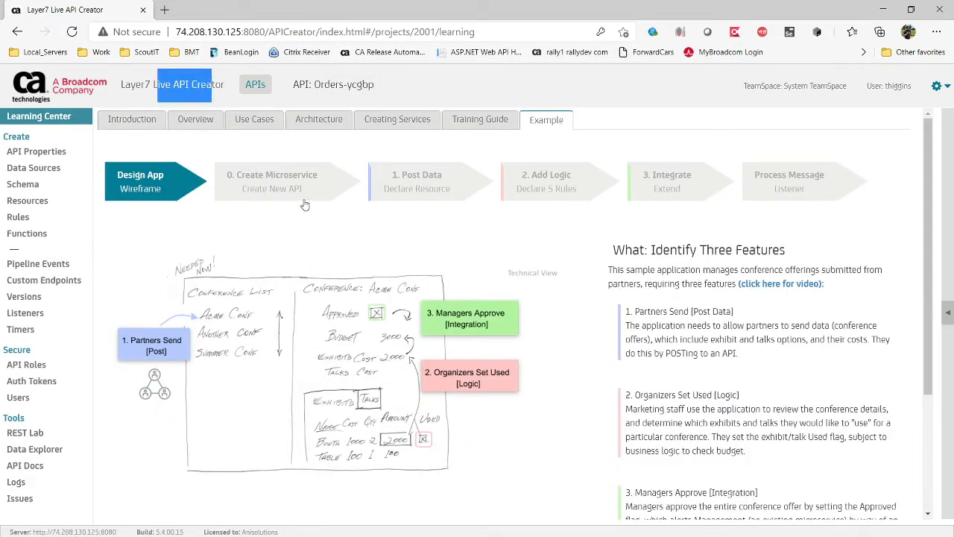
Step: Look at the Learning Center's Introduction page and its video, and close the video
left_click(134, 121)
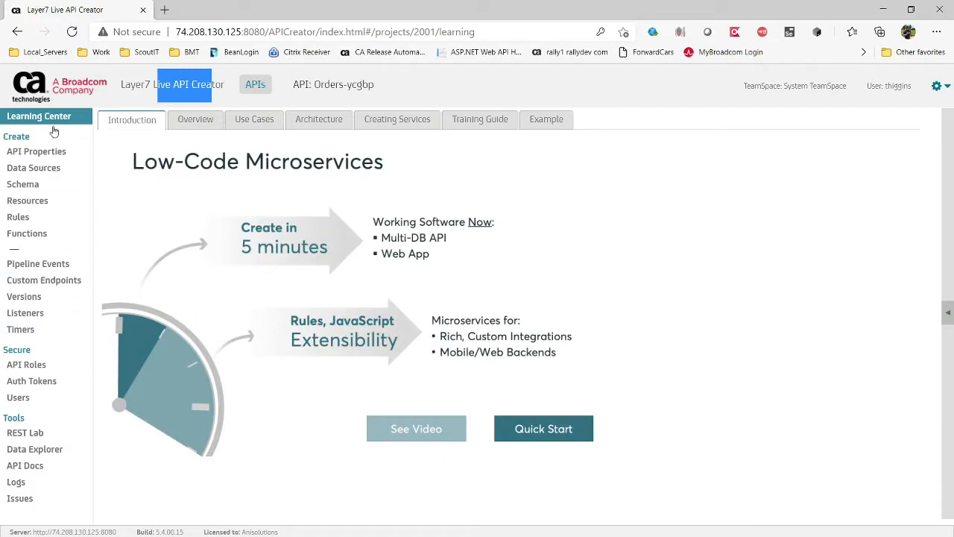
left_click(433, 432)
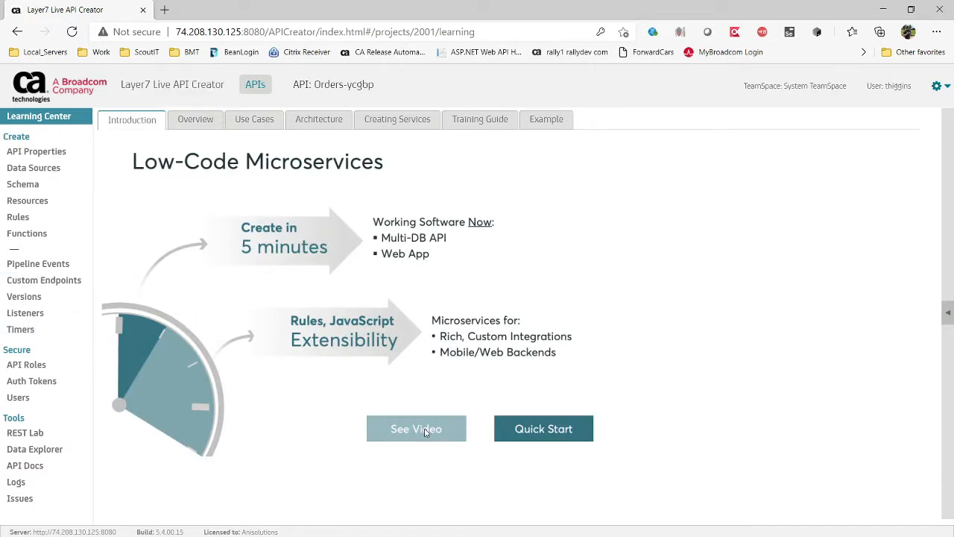
left_click(750, 134)
Step: Set the API's URL fragment to orders and its name to OrdersTable in the API properties
left_click(28, 152)
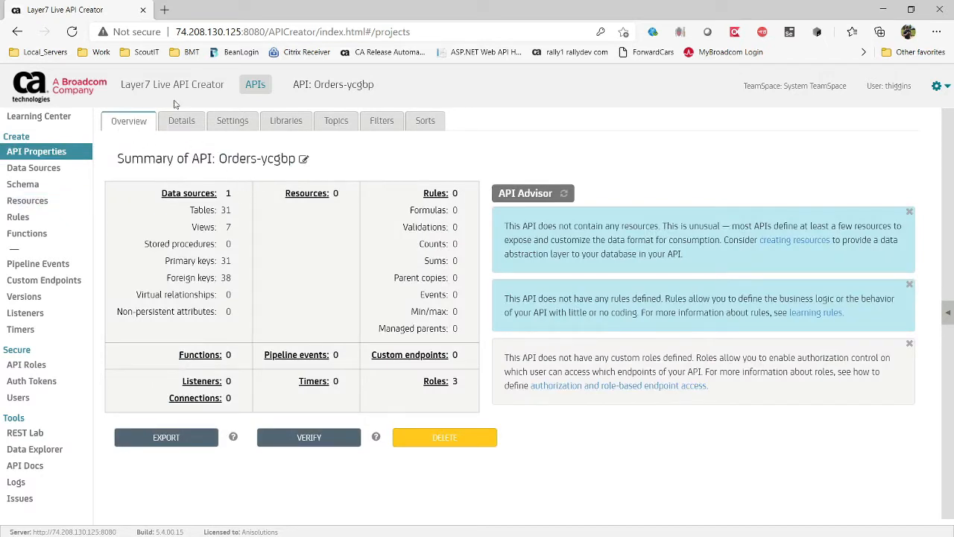
left_click(181, 121)
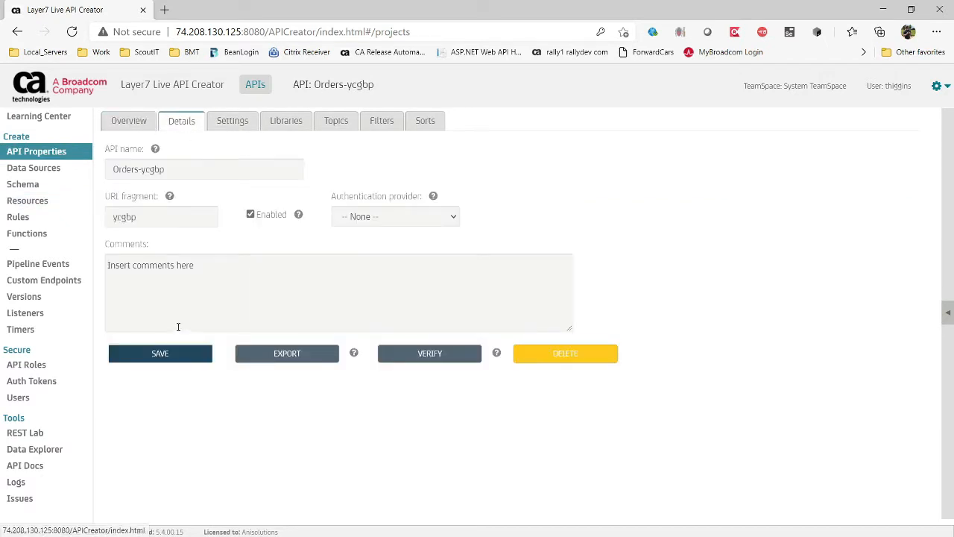
left_click(173, 172)
double_click(139, 214)
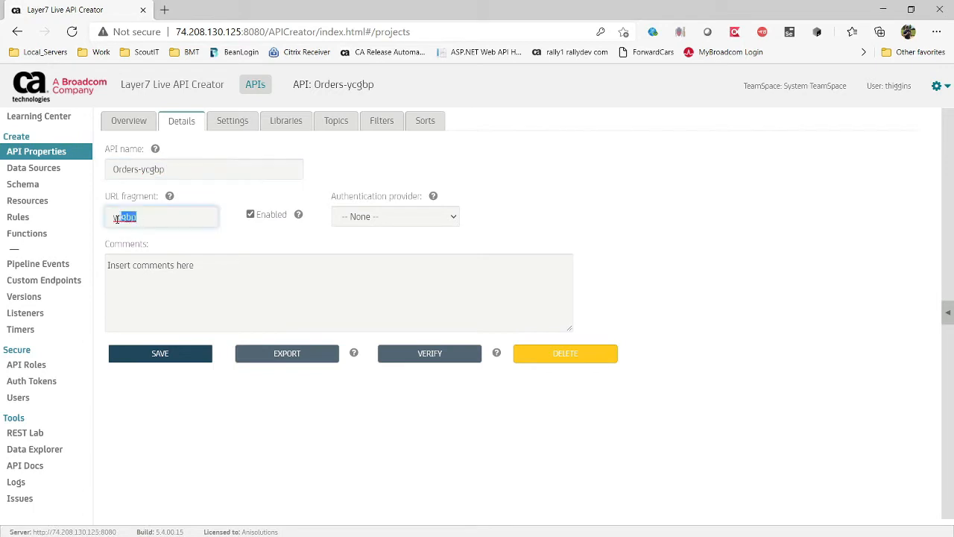
type("orders")
key("shift+Tab")
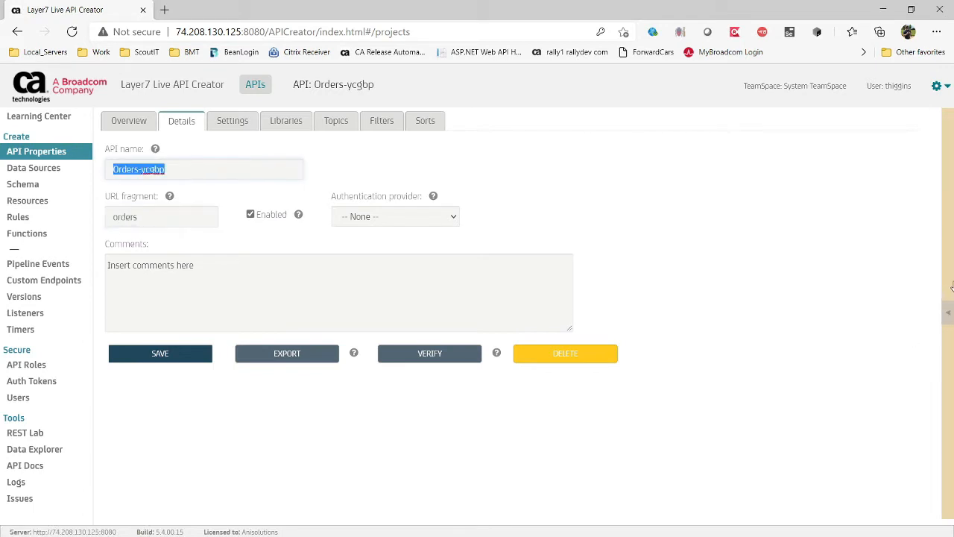
key("End")
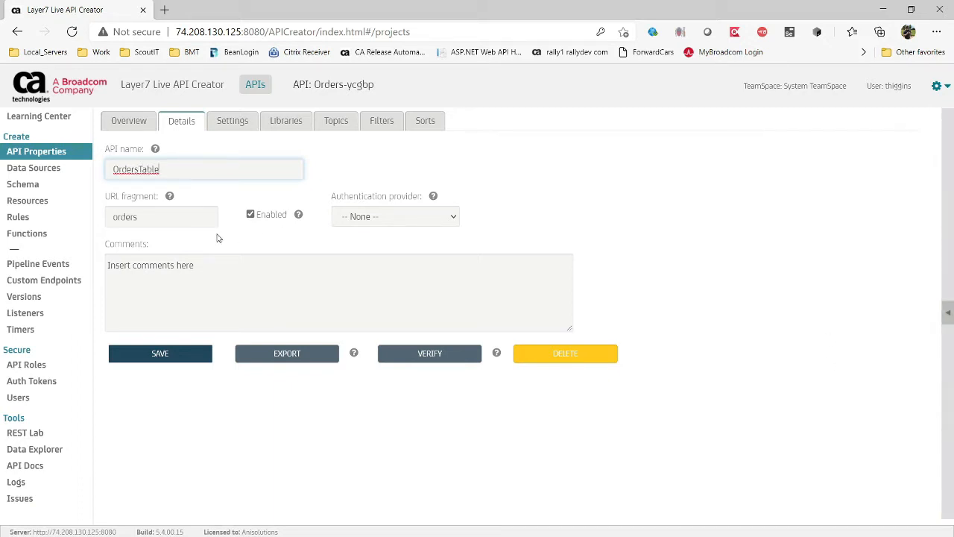
Step: Check the available authentication providers, then save and verify the OrdersTable API
left_click_drag(141, 218, 109, 218)
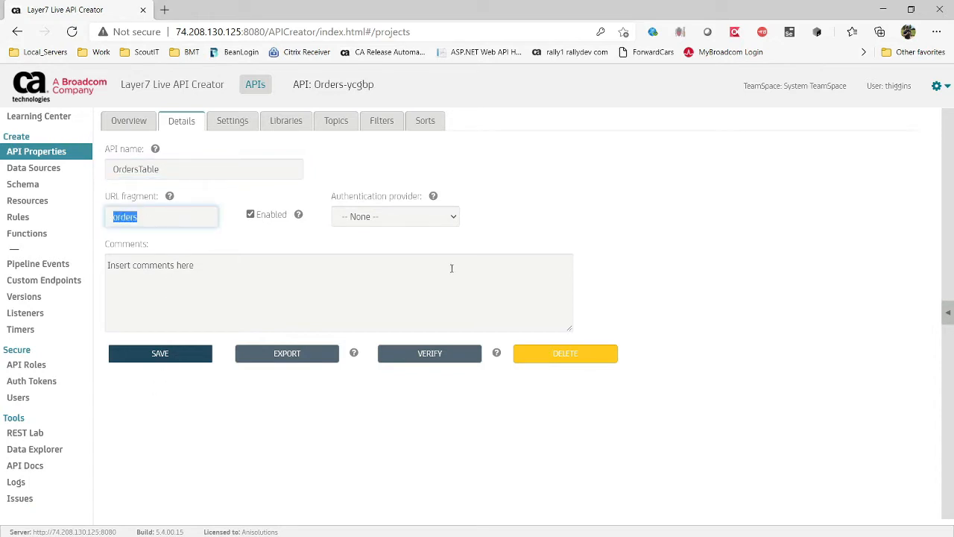
left_click(453, 222)
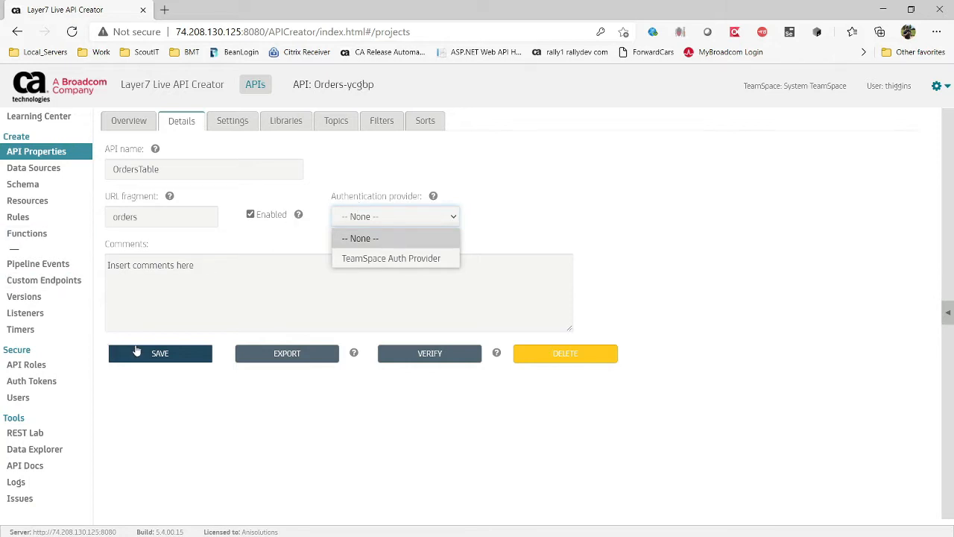
left_click(138, 352)
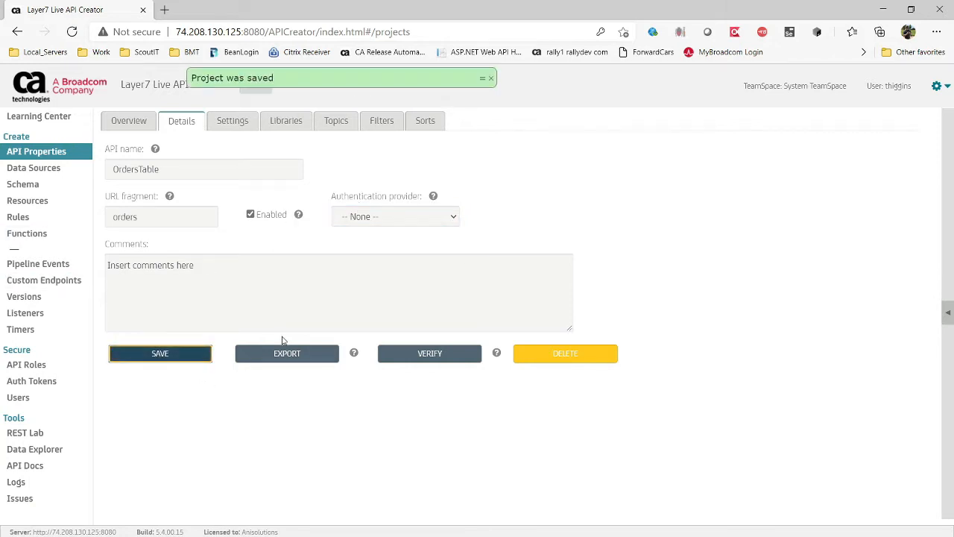
left_click(410, 359)
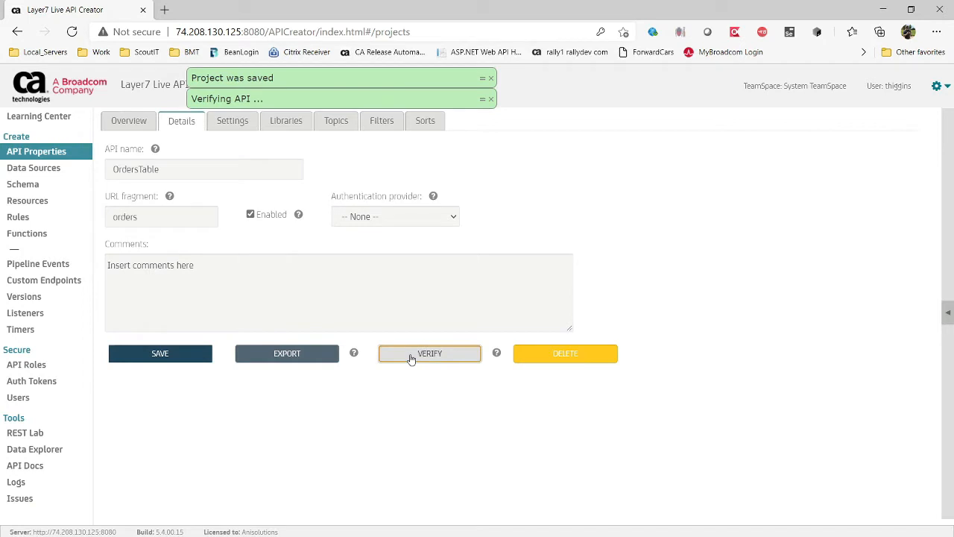
left_click_drag(206, 97, 490, 143)
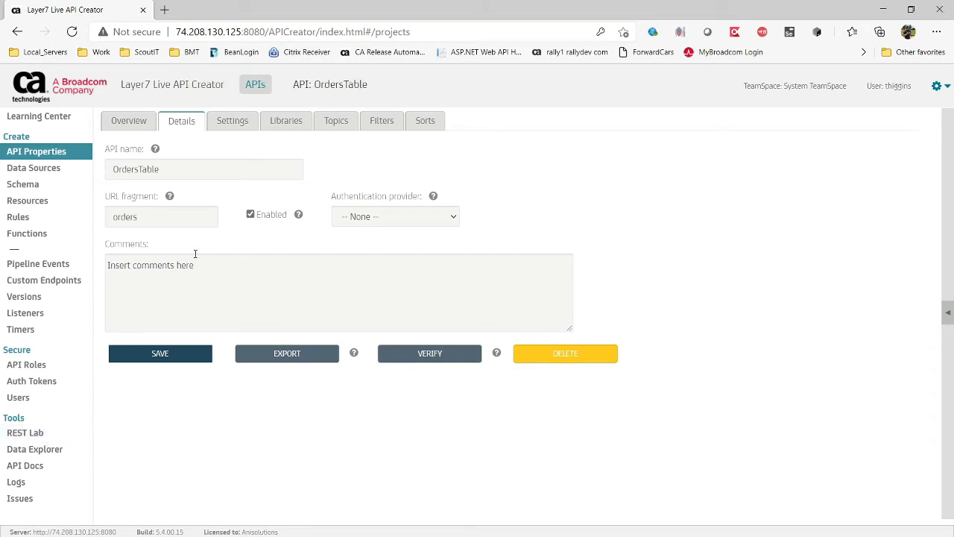
Step: Review the API's settings, including the page size limits, response format, JSON values and HTTP Basic Authentication
left_click(233, 121)
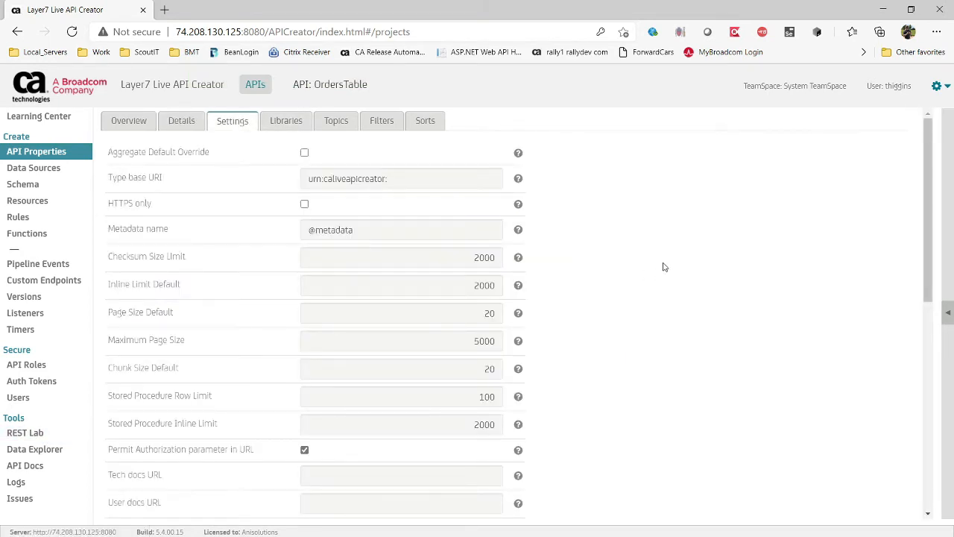
scroll(664, 267, "down", 4)
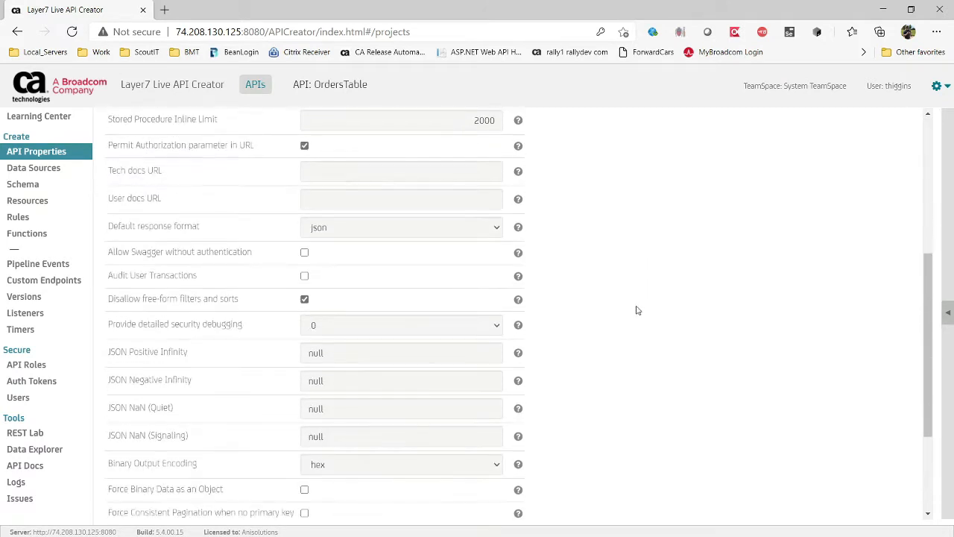
scroll(630, 303, "down", 1)
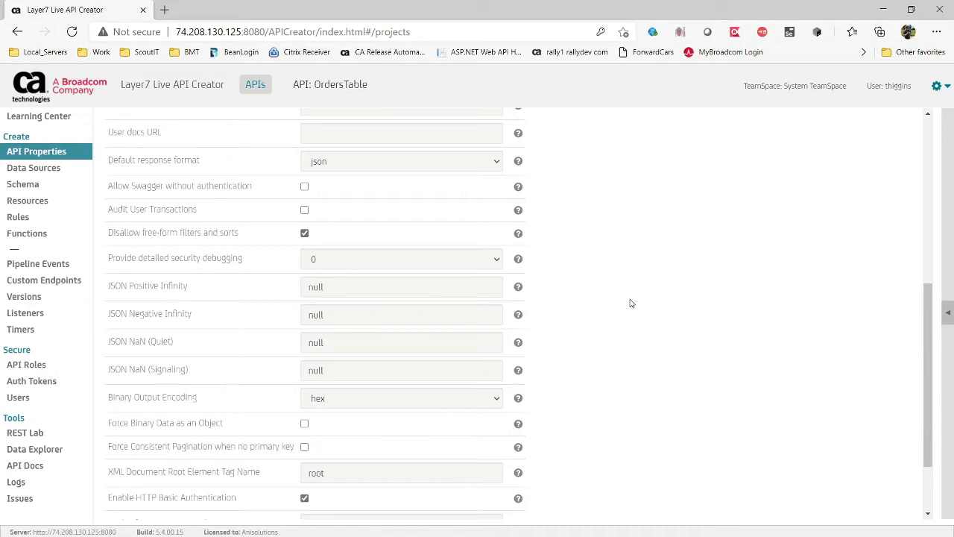
scroll(630, 303, "up", 6)
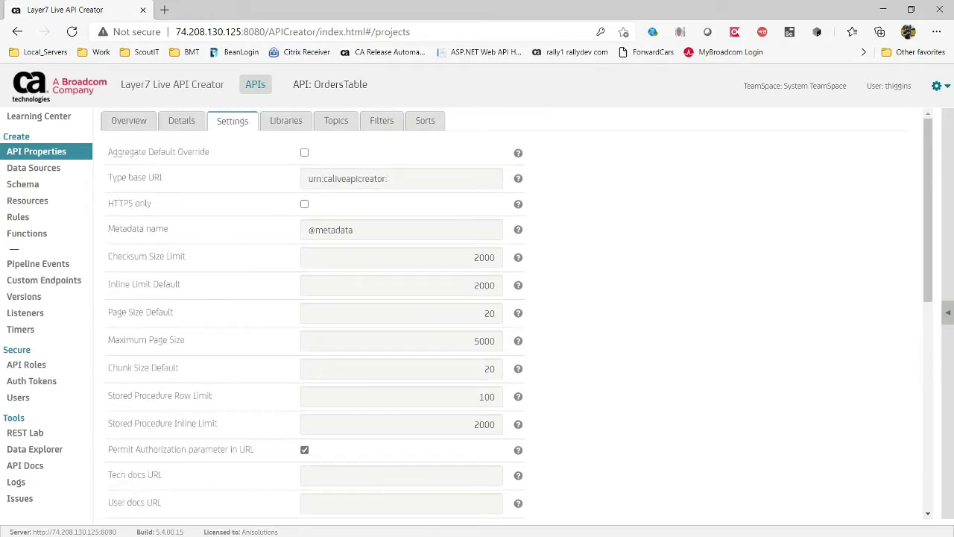
Step: Send a GET request to the main:ADDRESSES table endpoint in the REST Lab and look through the response
left_click(39, 434)
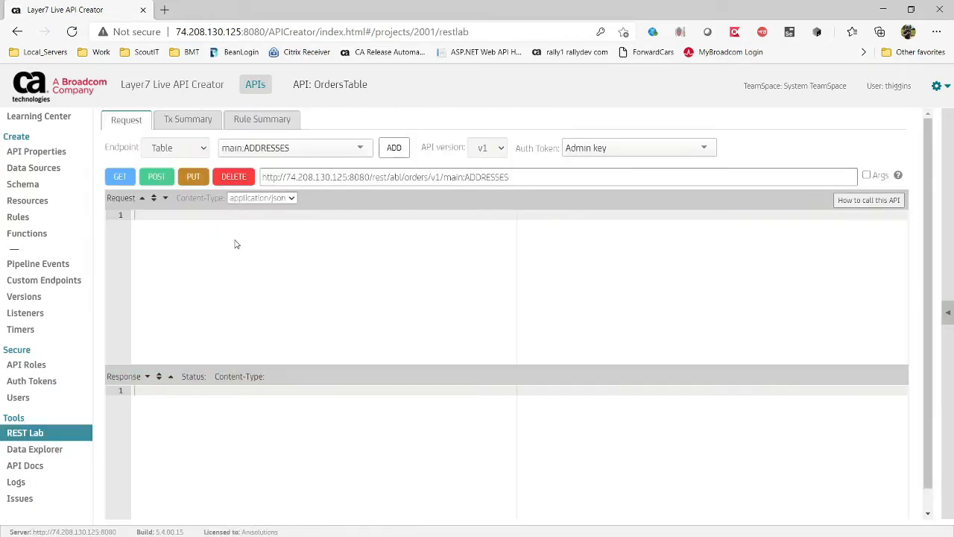
left_click(316, 154)
scroll(297, 254, "down", 5)
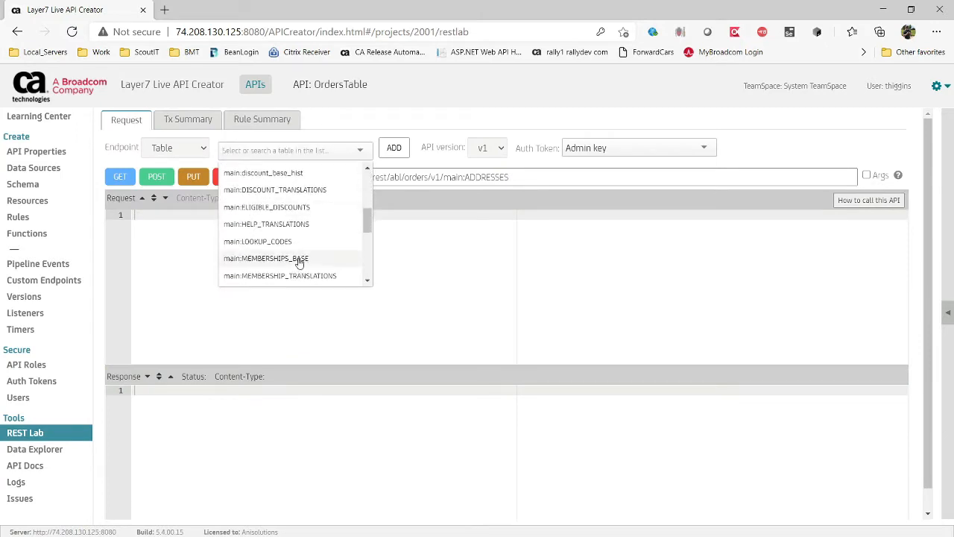
scroll(301, 258, "up", 5)
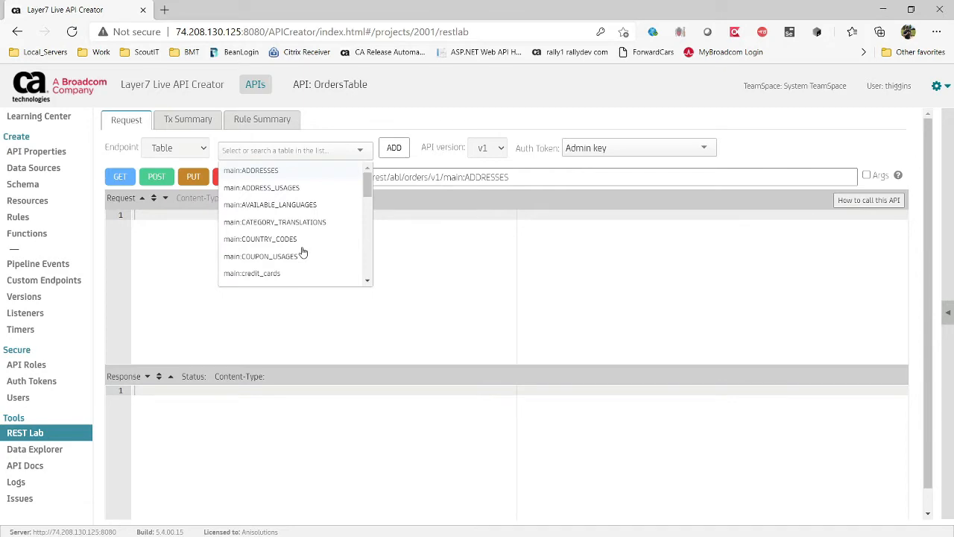
left_click(291, 172)
left_click(120, 182)
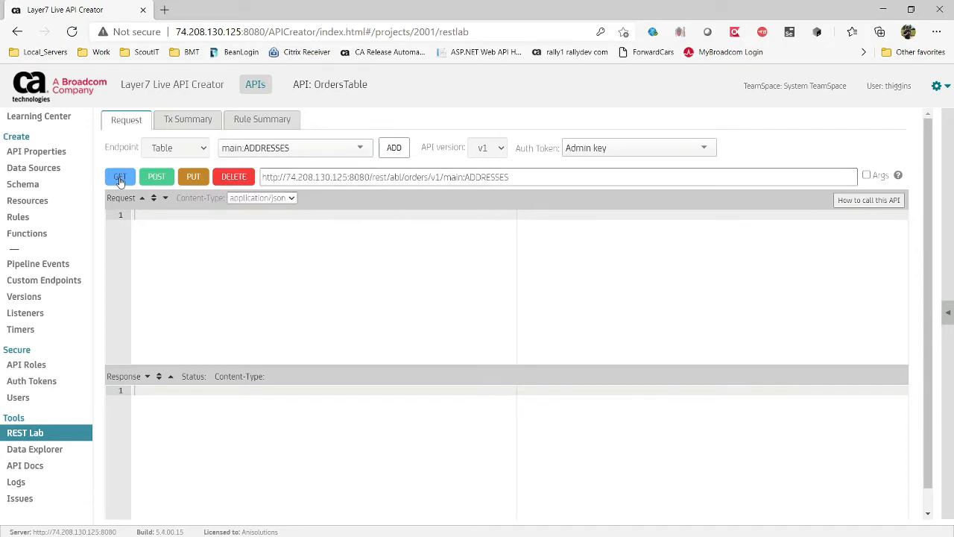
scroll(365, 387, "down", 7)
scroll(366, 386, "down", 4)
scroll(365, 385, "up", 4)
Step: Request the copied main:ADDRESSES endpoint URL directly in a new browser tab, read the response, and close that tab
left_click_drag(587, 170, 239, 179)
key("ctrl+c")
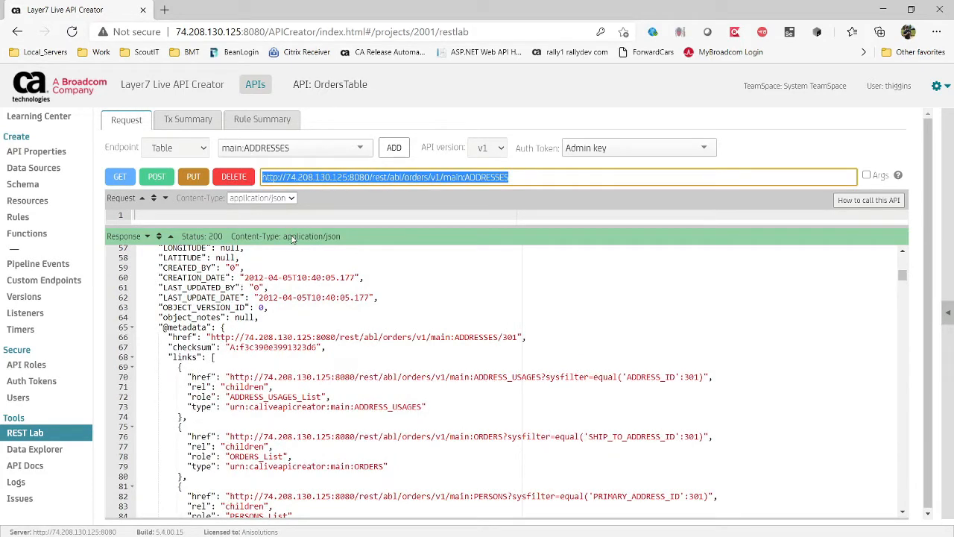
left_click(164, 10)
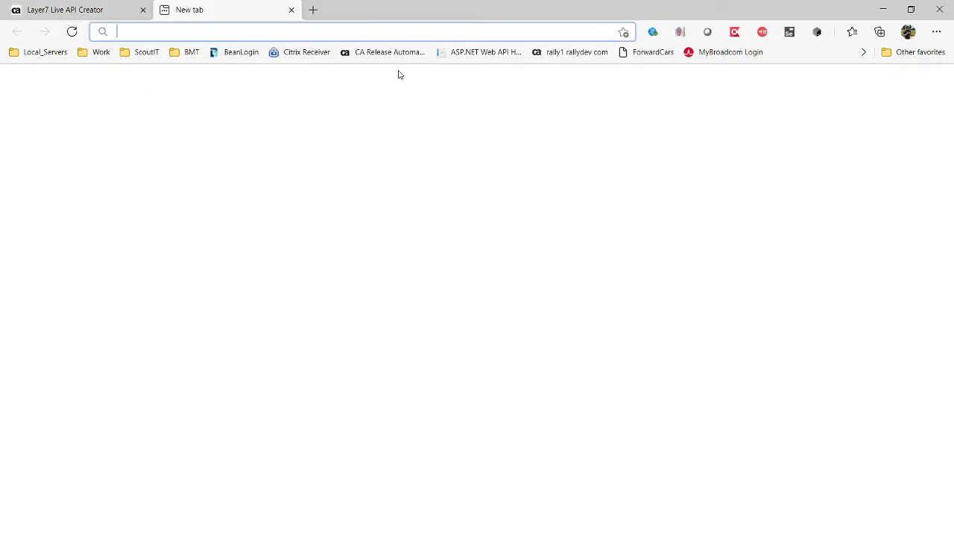
key("ctrl+v")
key("Return")
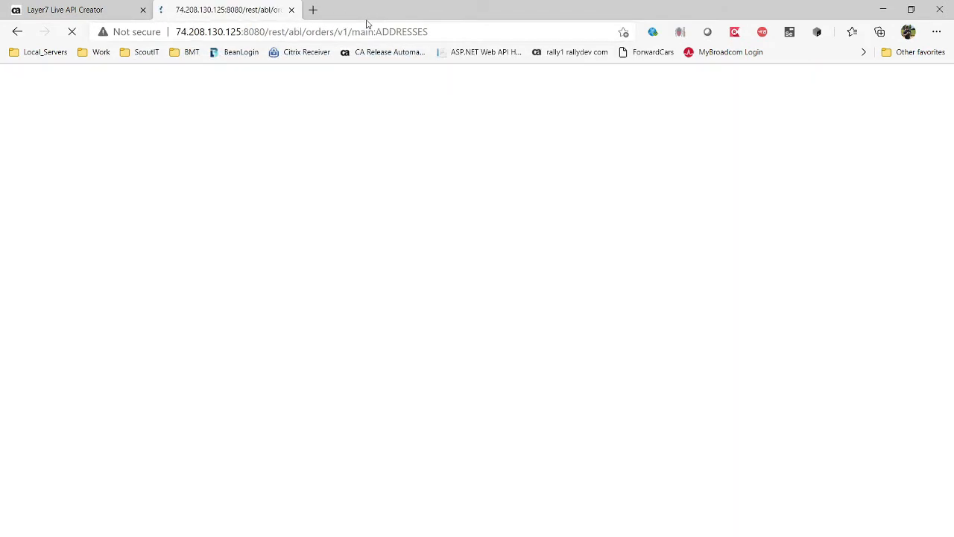
double_click(79, 87)
left_click_drag(98, 107, 302, 108)
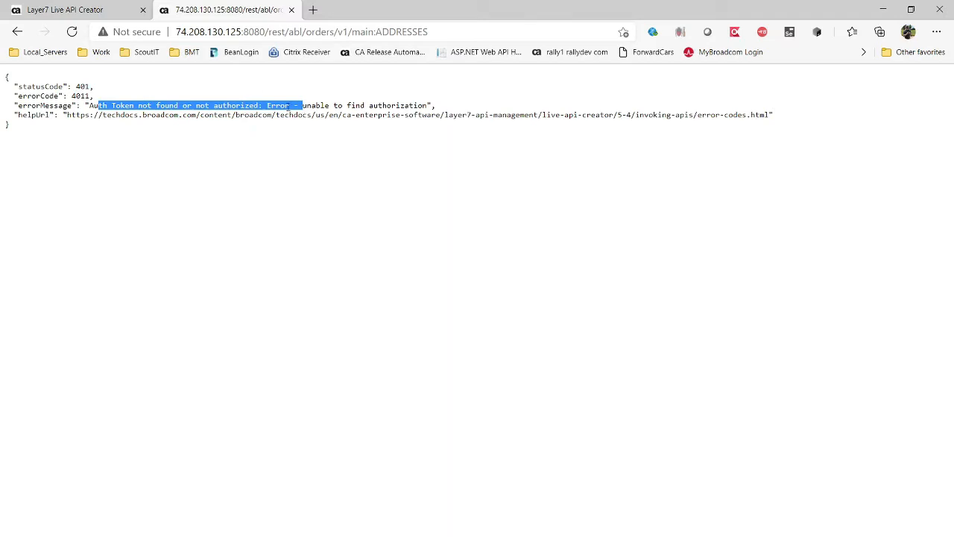
left_click(291, 10)
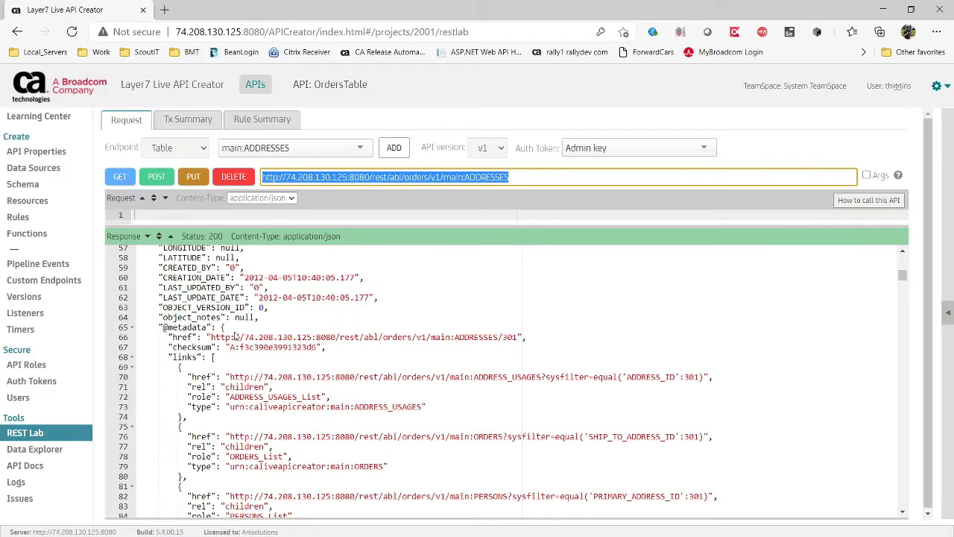
Step: Revisit the API's details and settings, and read the context help for the User docs URL option
left_click(60, 152)
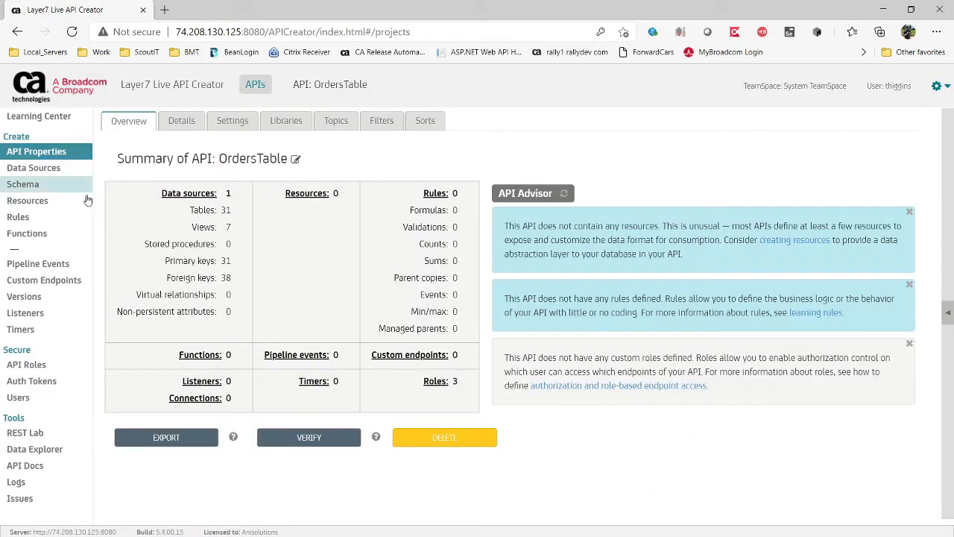
left_click(177, 122)
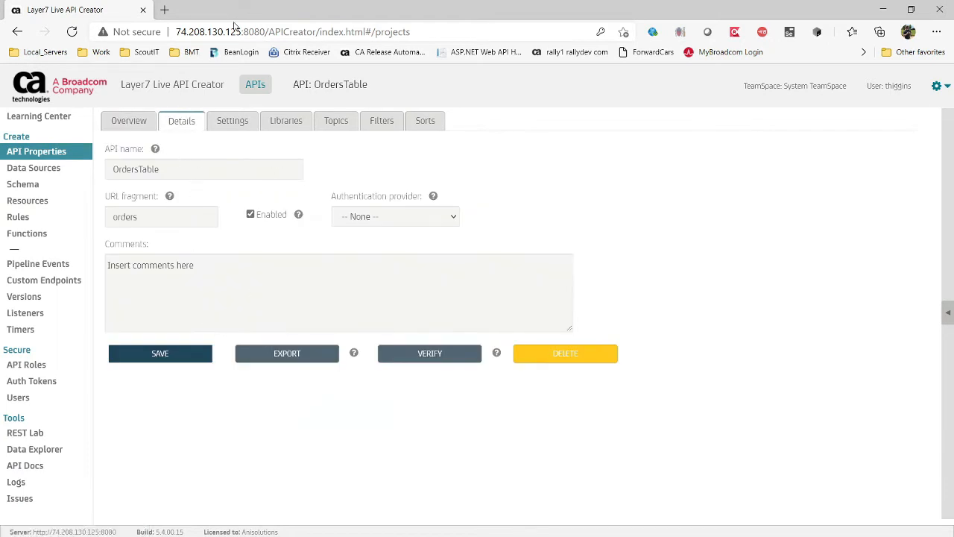
left_click(232, 121)
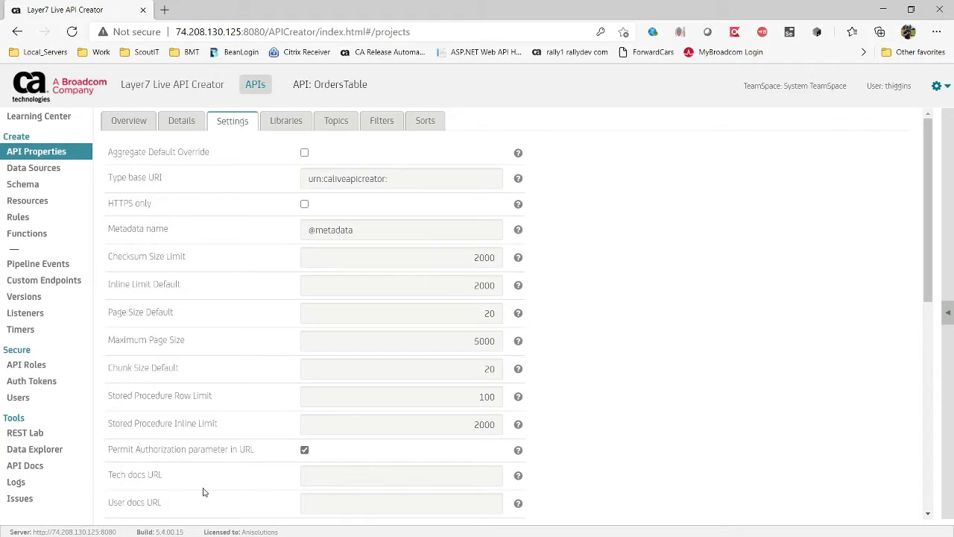
left_click(330, 479)
scroll(660, 395, "down", 2)
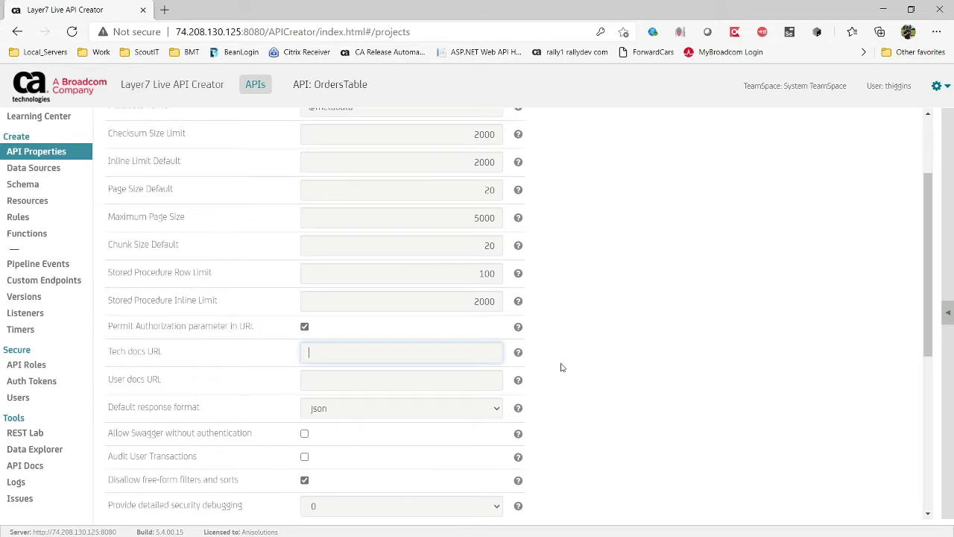
left_click(519, 381)
left_click_drag(856, 326, 745, 167)
left_click(832, 237)
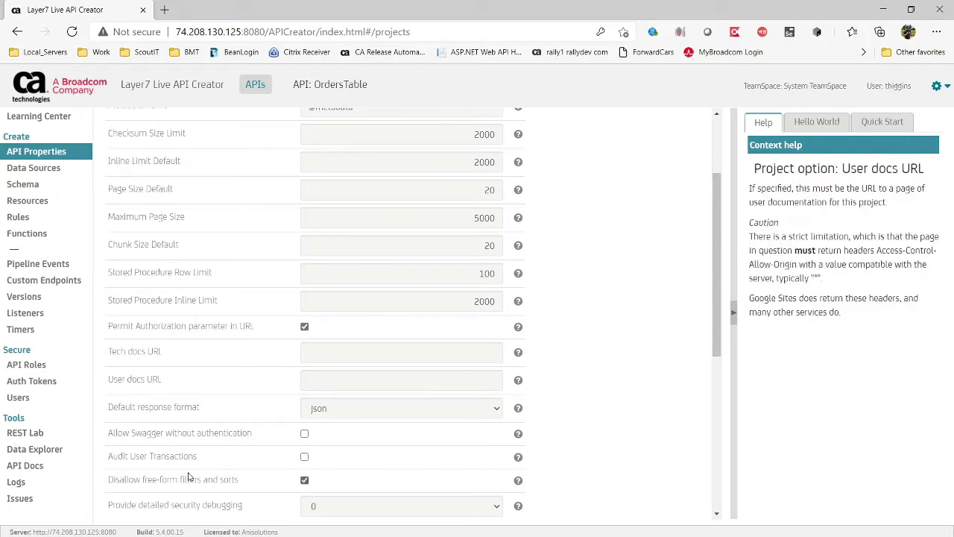
Step: Read the context help for the Audit User Transactions setting and its linked documentation page on customizing the API, and close that page
left_click(518, 457)
left_click_drag(779, 212, 821, 273)
left_click(829, 313)
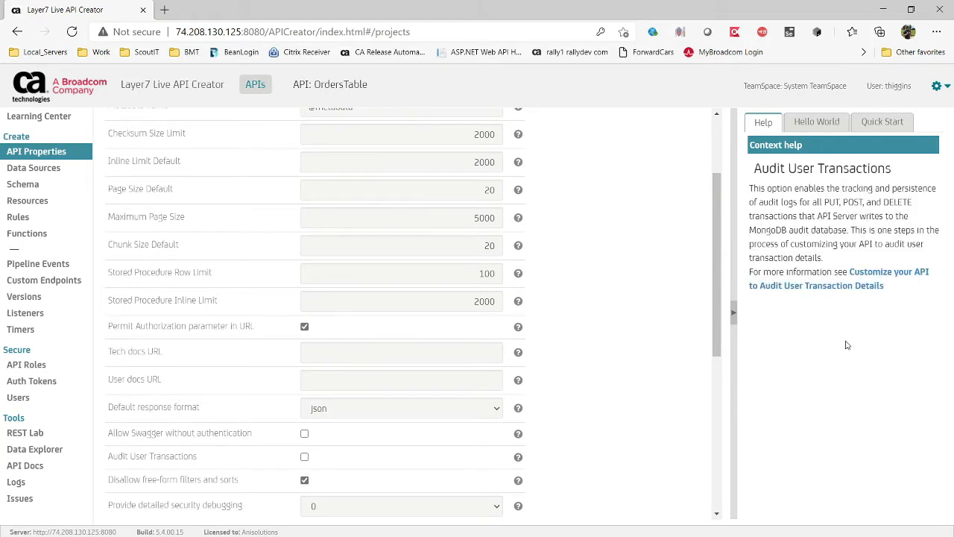
left_click(858, 289)
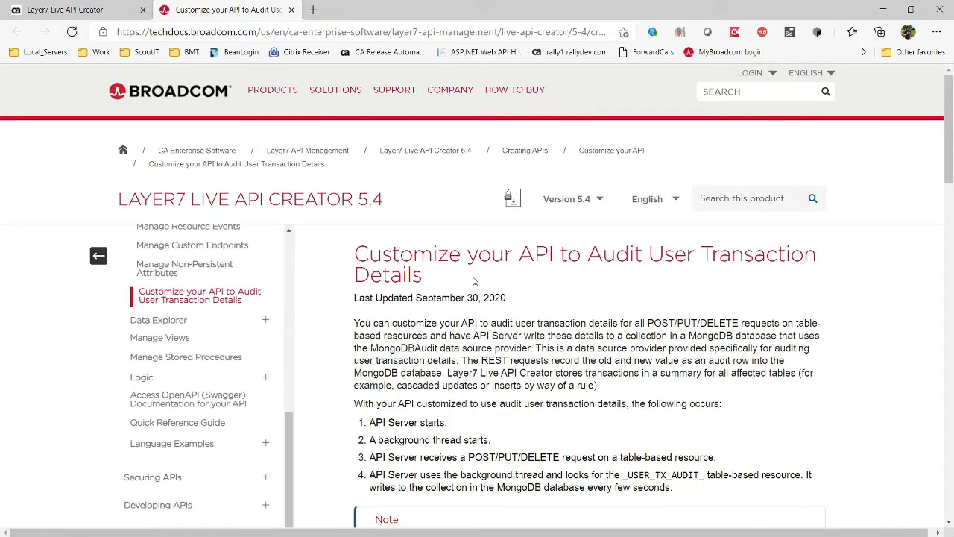
left_click(291, 10)
Step: Review the API's own libraries and look through the system libraries, with their versions and descriptions
scroll(594, 269, "up", 5)
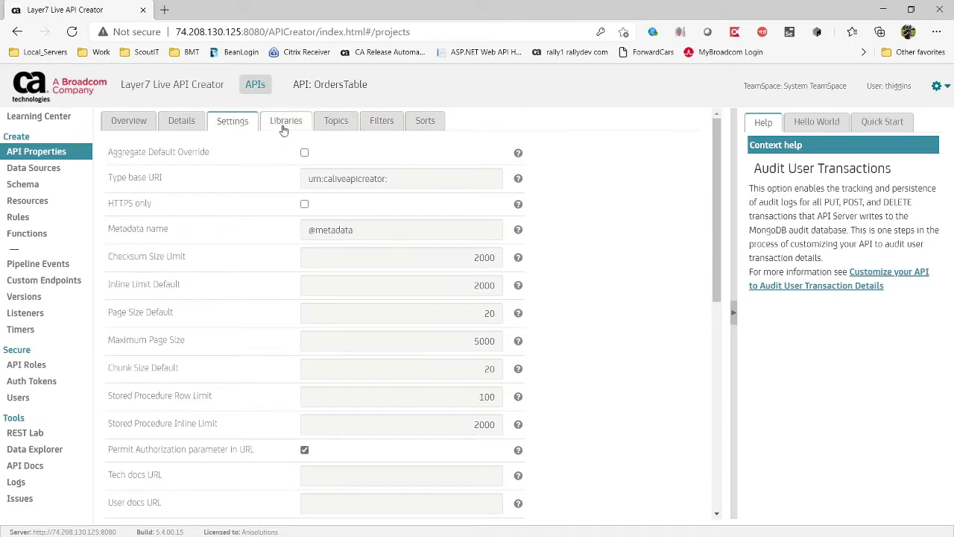
left_click(284, 127)
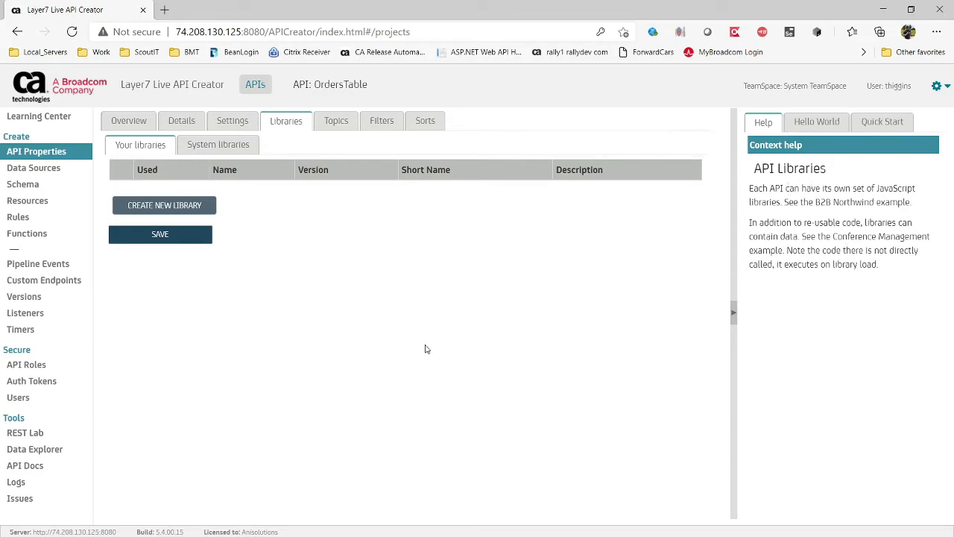
left_click(239, 152)
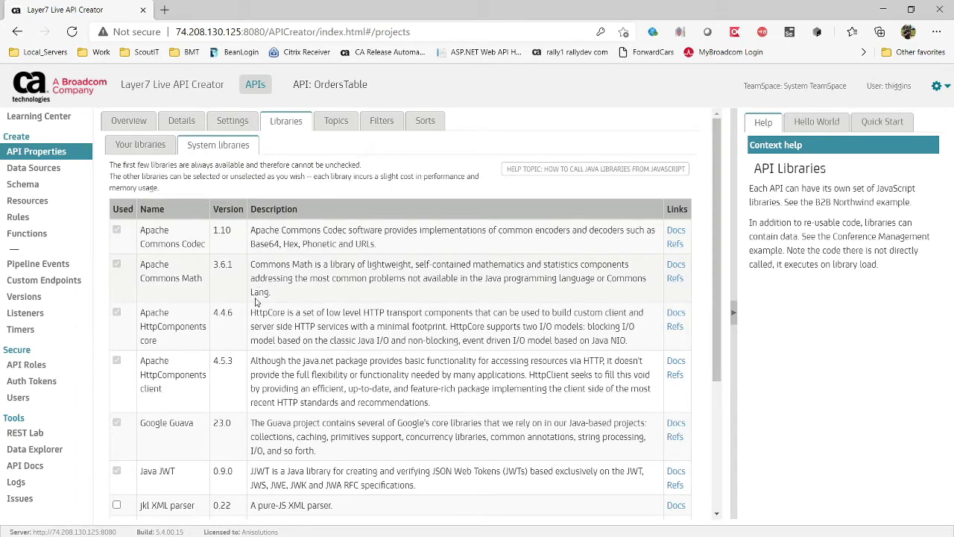
scroll(255, 301, "down", 3)
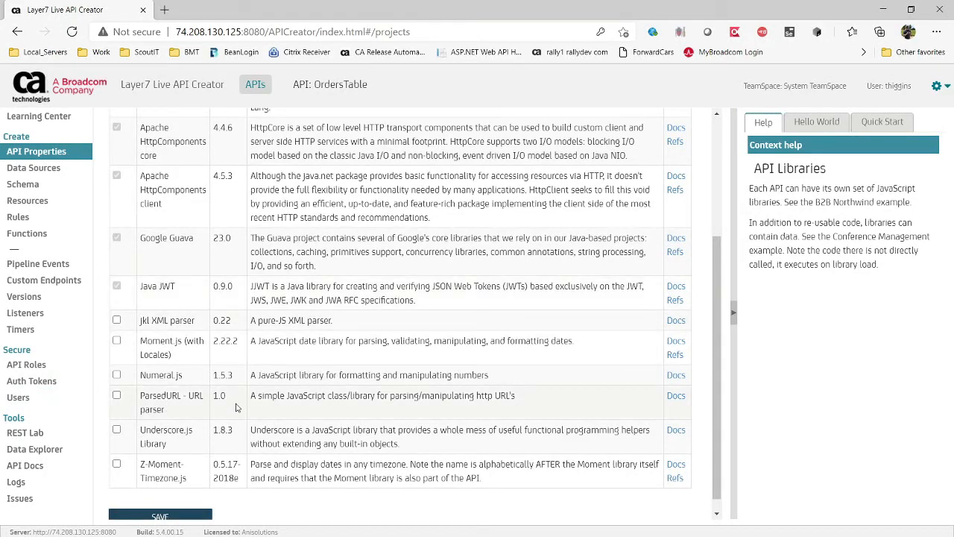
scroll(239, 410, "down", 1)
scroll(207, 452, "up", 3)
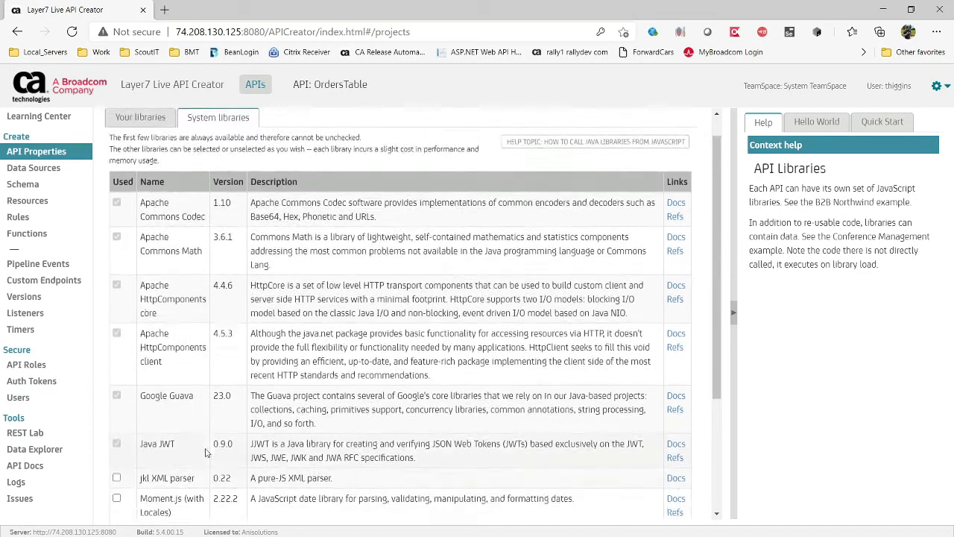
scroll(207, 452, "up", 2)
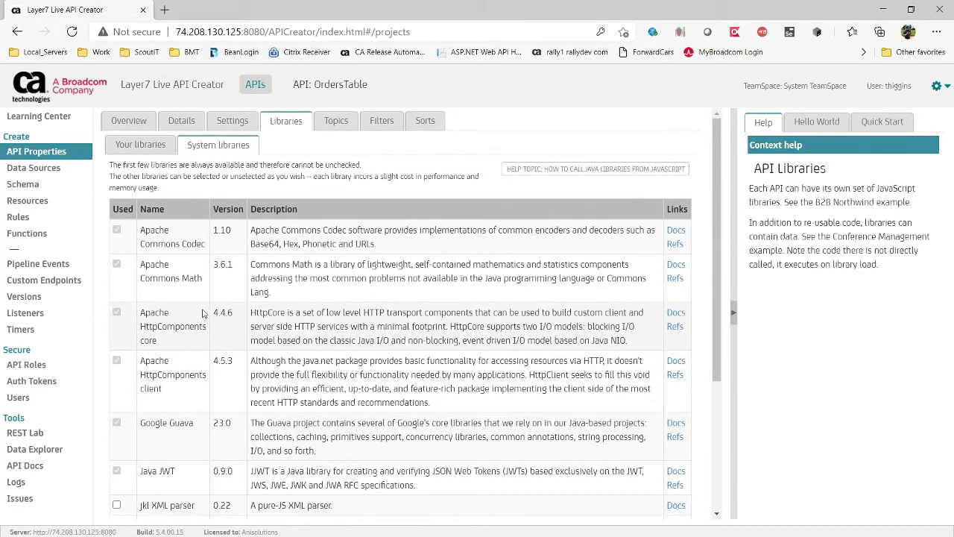
scroll(202, 313, "down", 3)
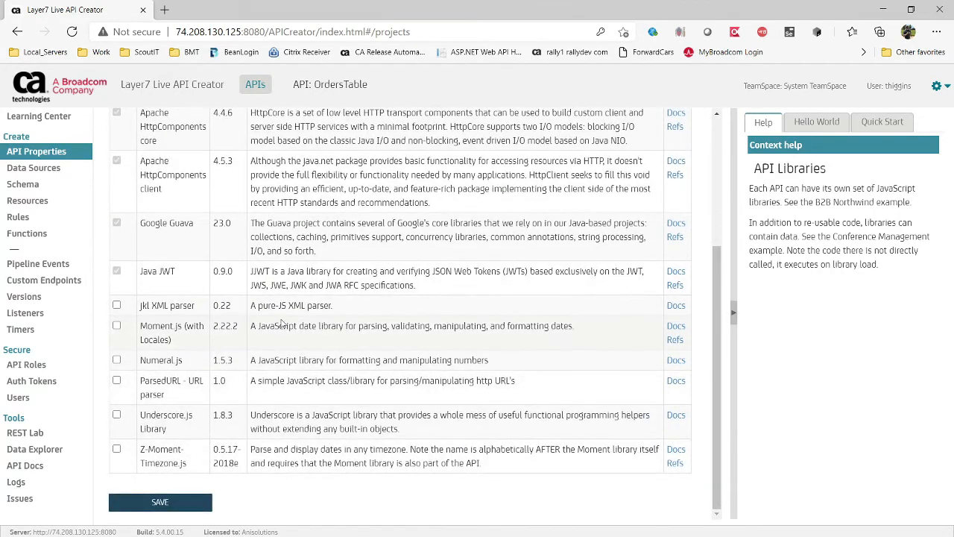
scroll(282, 322, "up", 3)
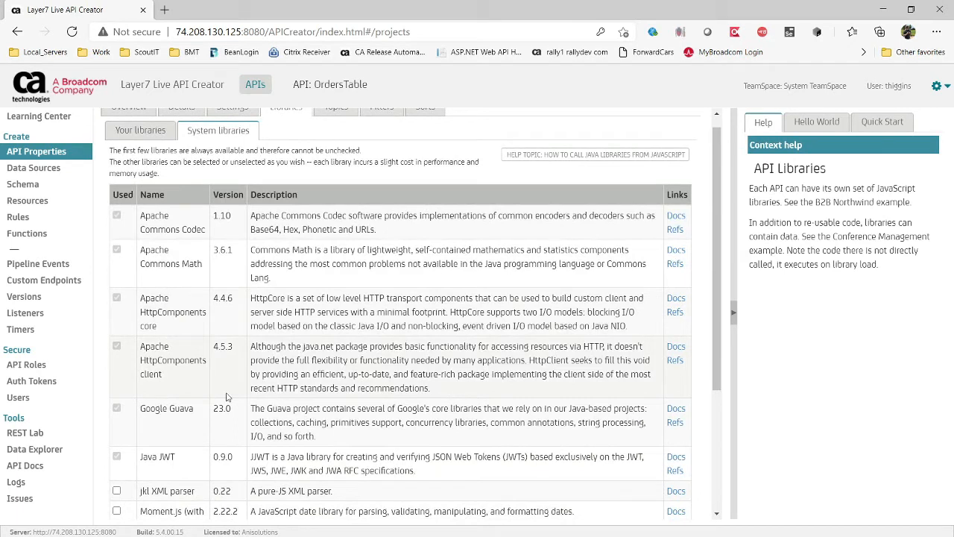
Step: Open the reference documentation of the Java JWT library and close its browser tab
left_click(673, 469)
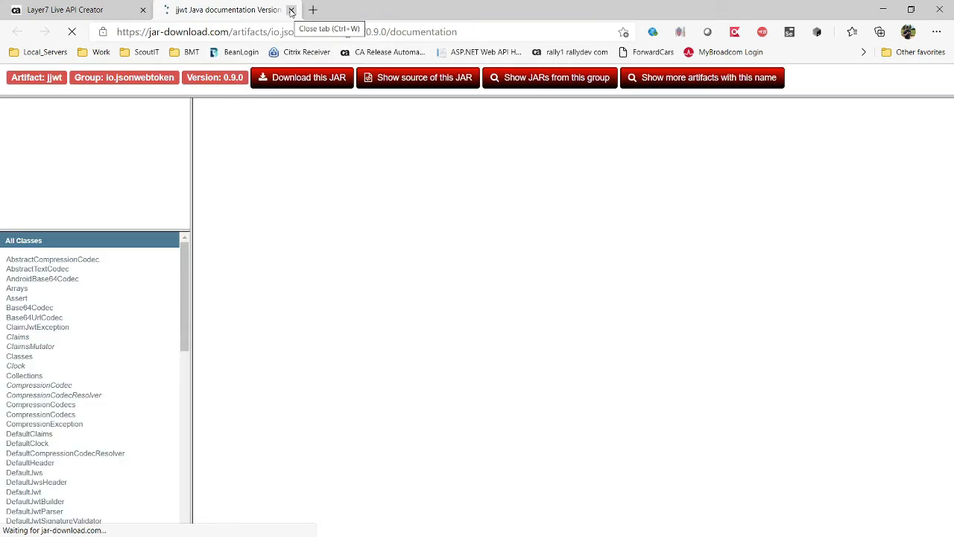
left_click(292, 10)
scroll(169, 150, "up", 1)
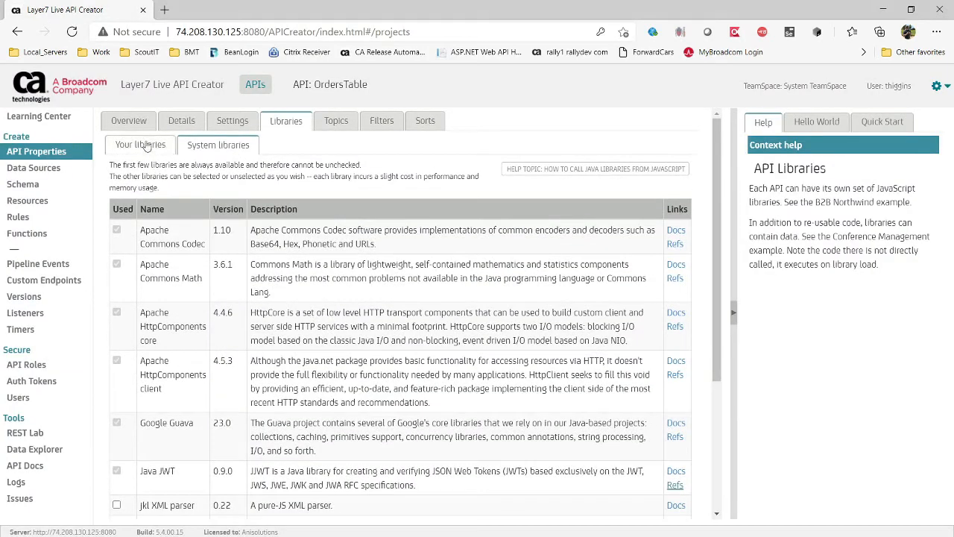
Step: Start creating a custom logic library for the API and name it jsonLibrary
left_click(154, 146)
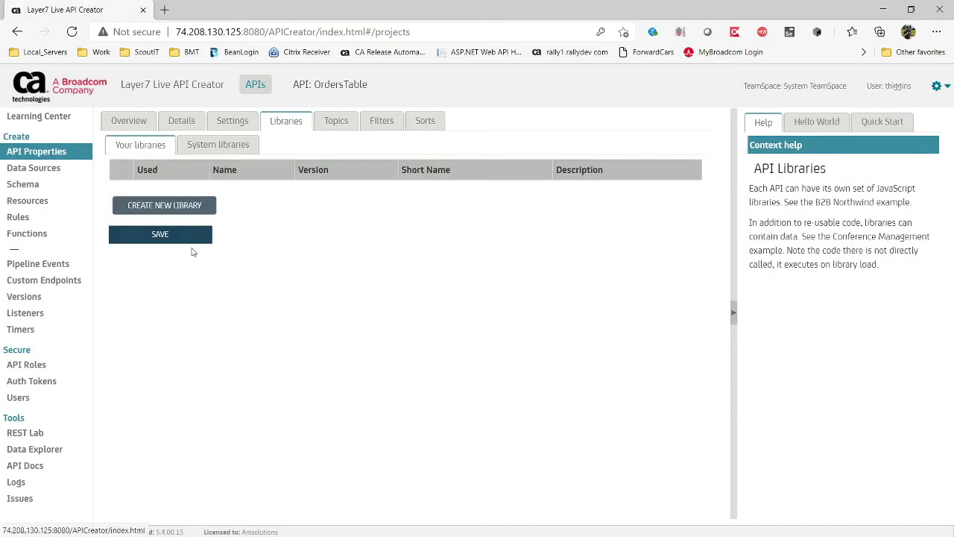
left_click(188, 207)
left_click(406, 164)
left_click_drag(406, 164, 321, 156)
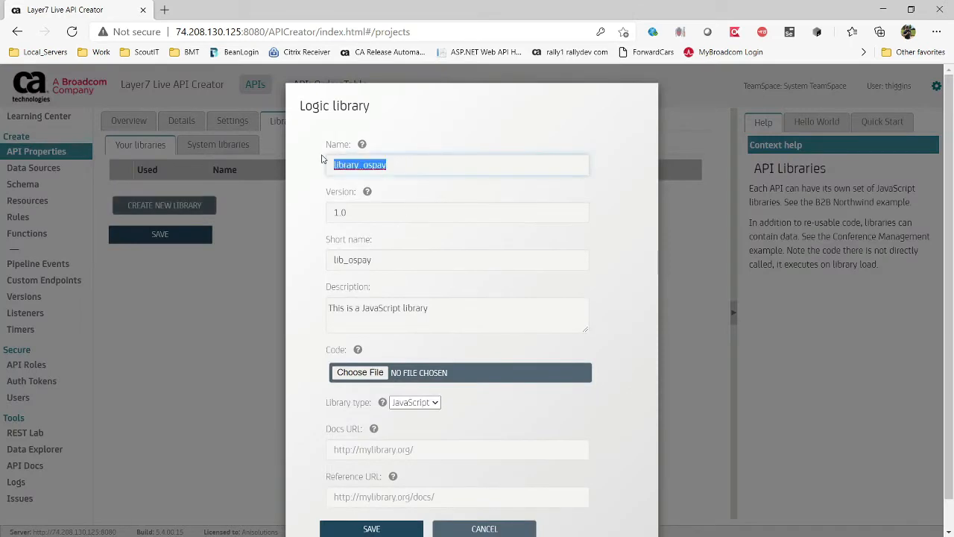
type("jsonLibrary")
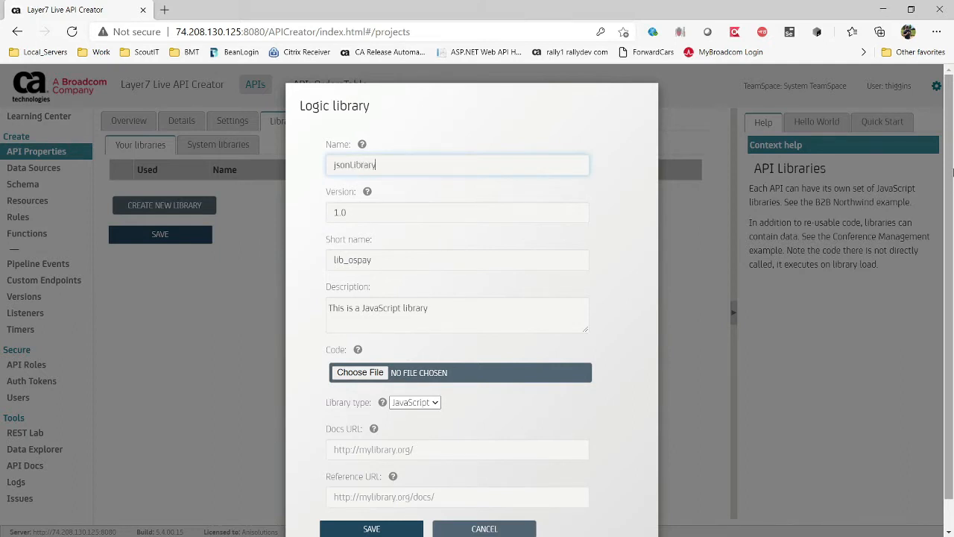
key("Tab")
key("Tab")
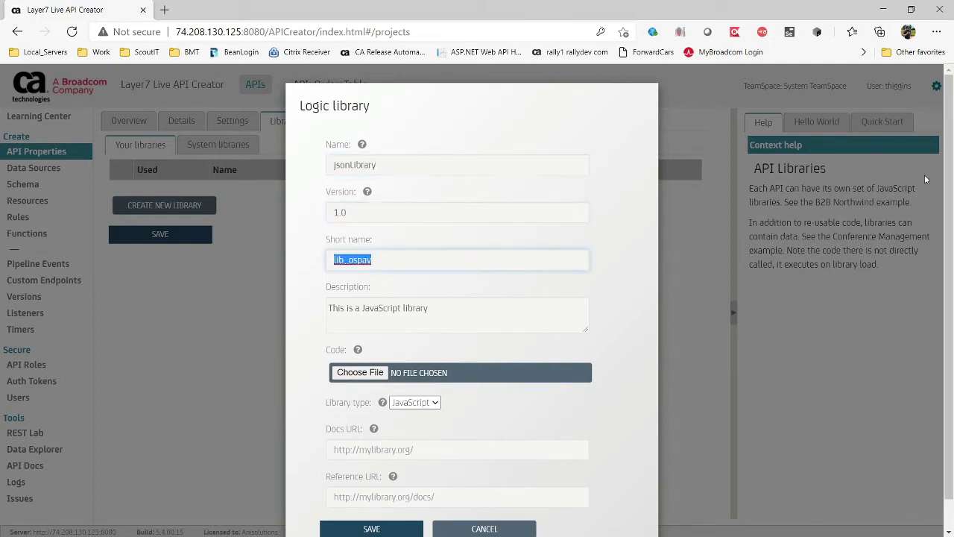
Step: Copy the library's name into its short name, making it jsonLibrary
left_click(378, 164)
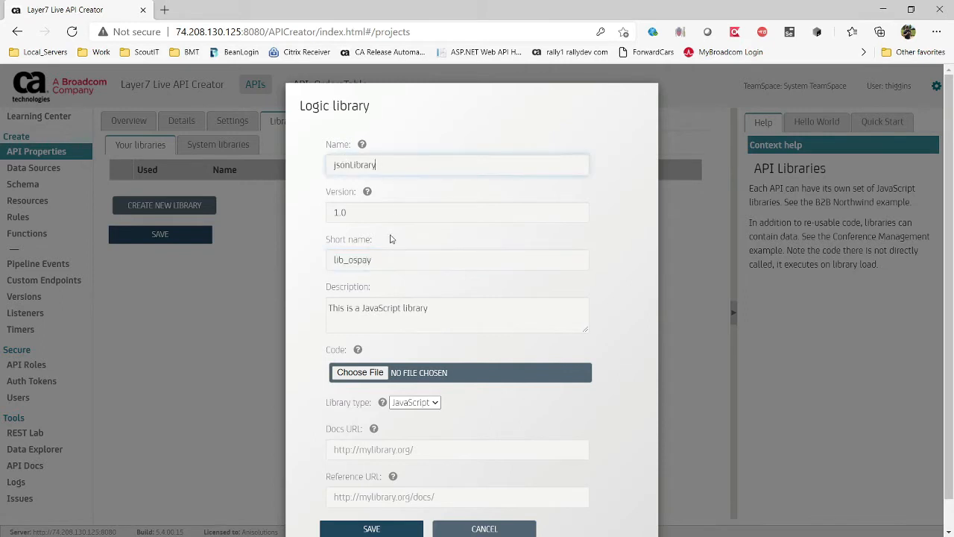
left_click_drag(415, 164, 315, 171)
key("ctrl+c")
left_click_drag(383, 255, 313, 260)
key("ctrl+v")
Step: Choose JavaScript as the library type and discard the new library without saving it
left_click(426, 312)
scroll(460, 355, "down", 1)
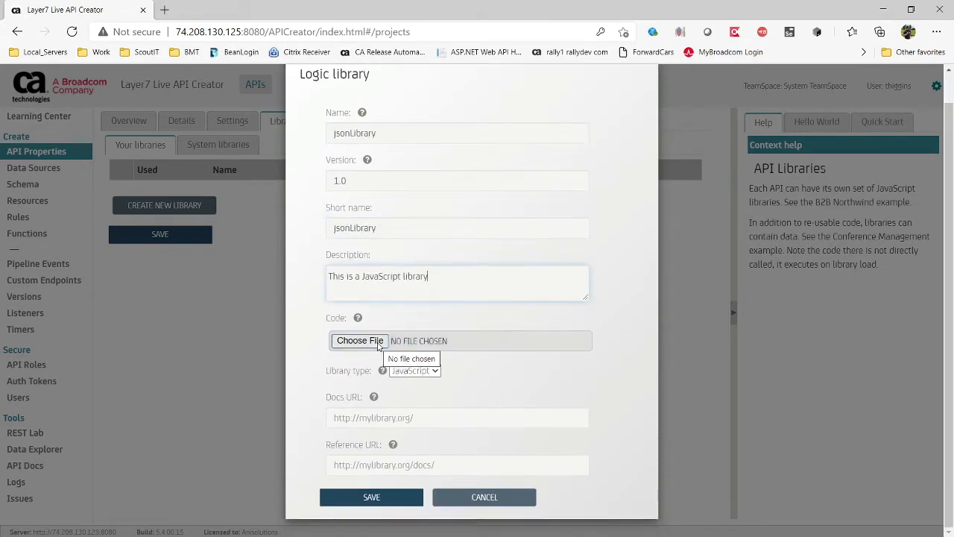
left_click(427, 371)
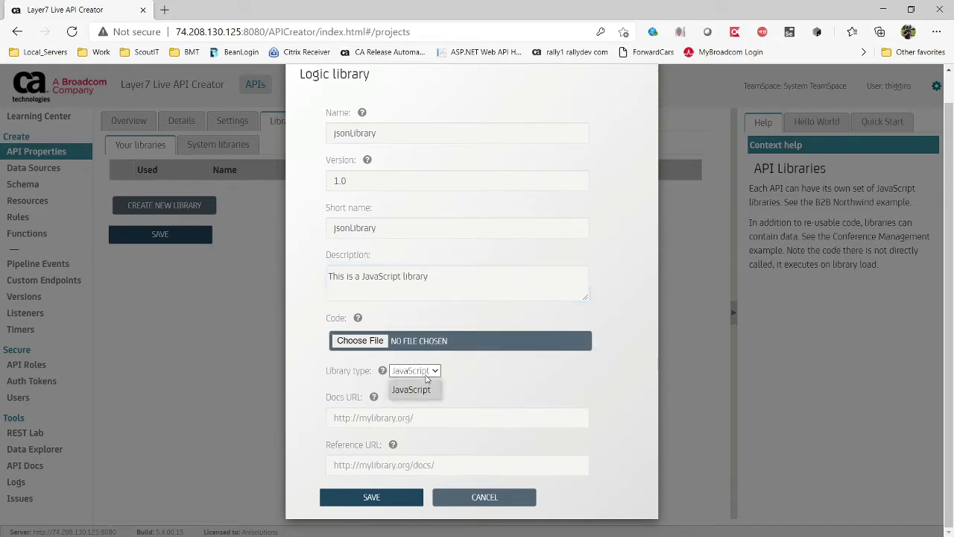
left_click(429, 393)
left_click(418, 422)
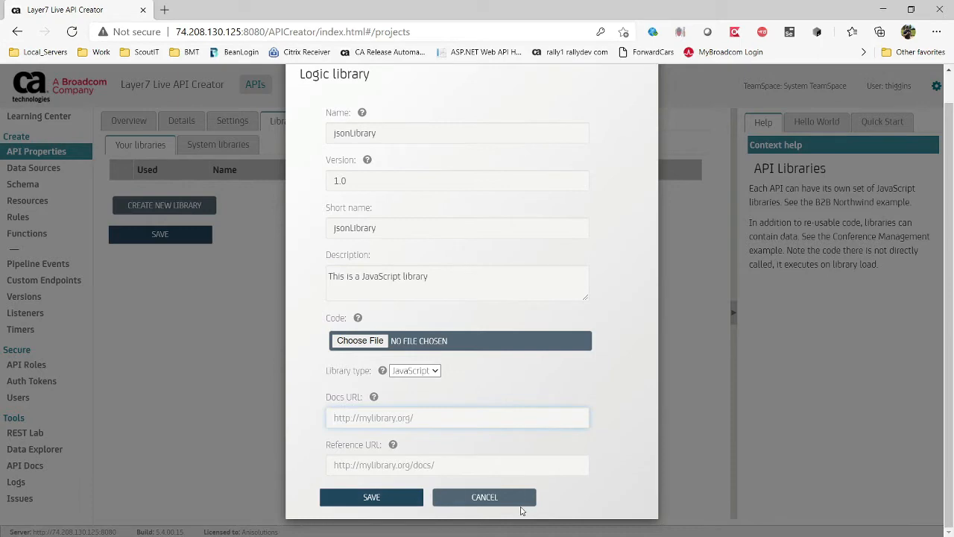
left_click(514, 501)
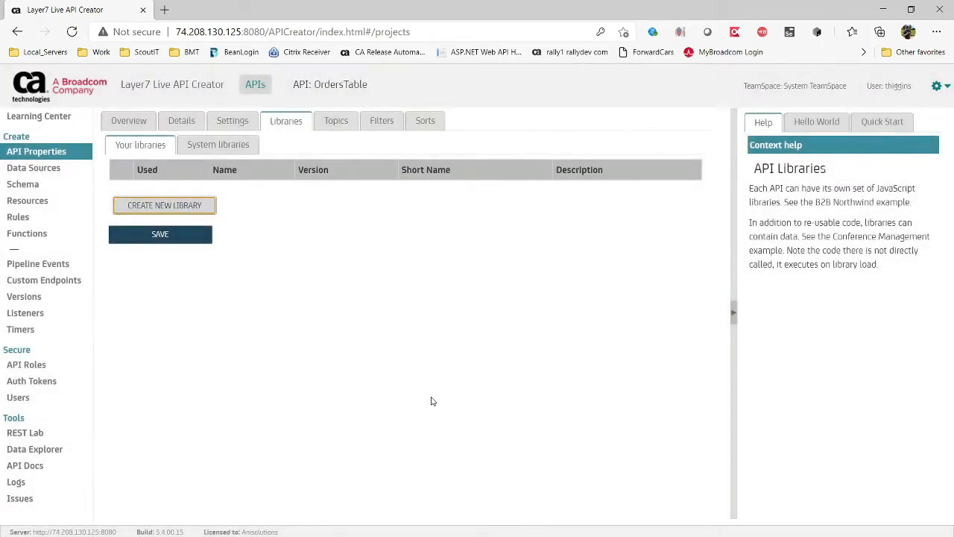
Step: Read the context help on the API's topics, covering their purpose, colour assignment and association with rules
left_click(326, 128)
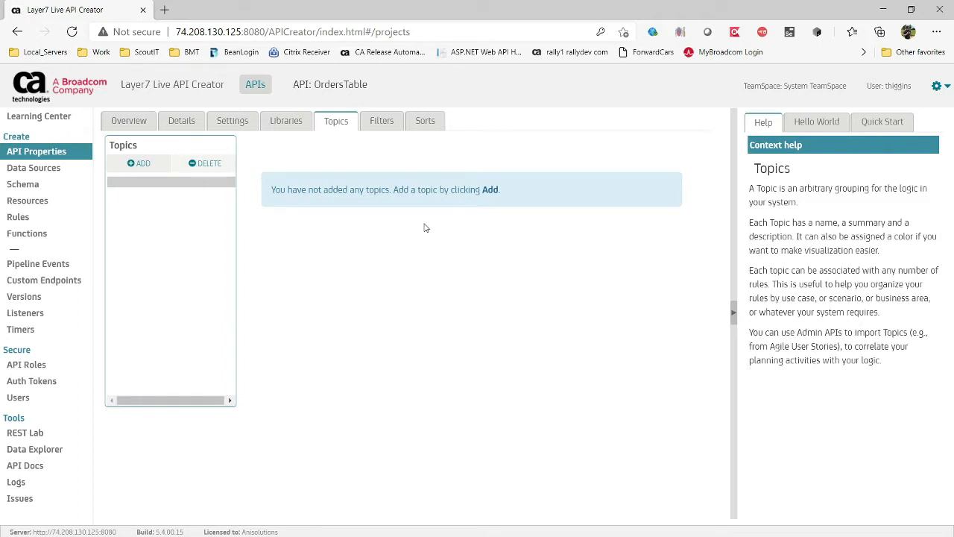
left_click_drag(791, 188, 860, 190)
left_click_drag(797, 202, 745, 191)
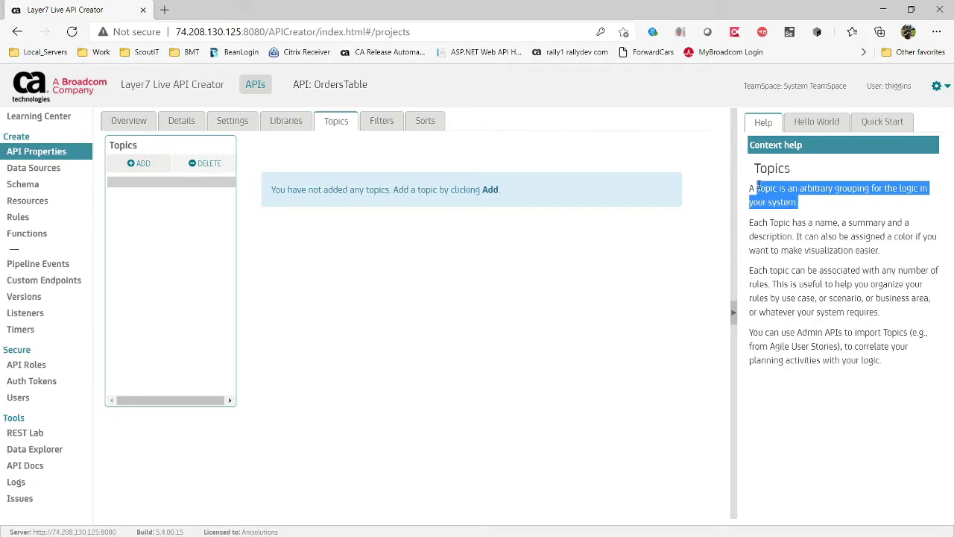
left_click_drag(879, 270, 800, 236)
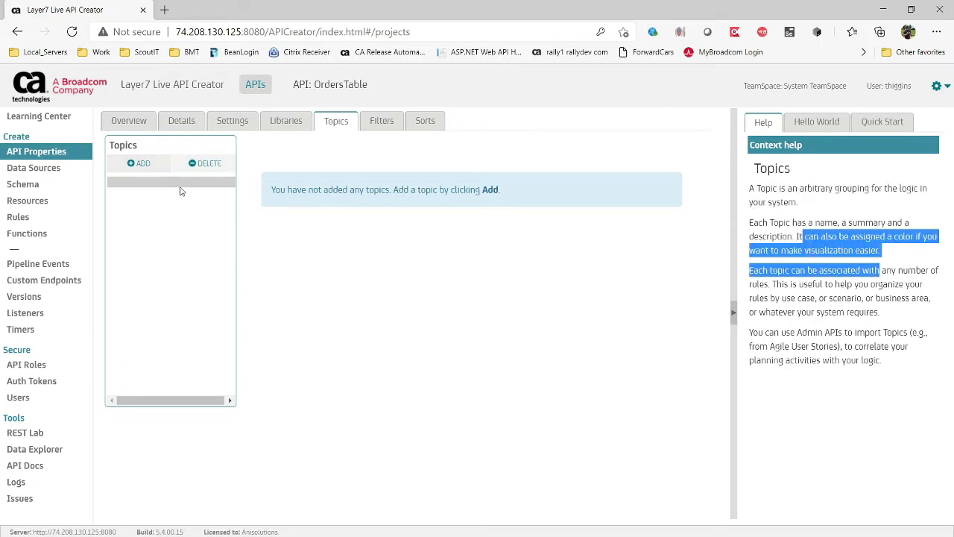
left_click(341, 297)
left_click_drag(876, 370, 749, 222)
left_click(854, 310)
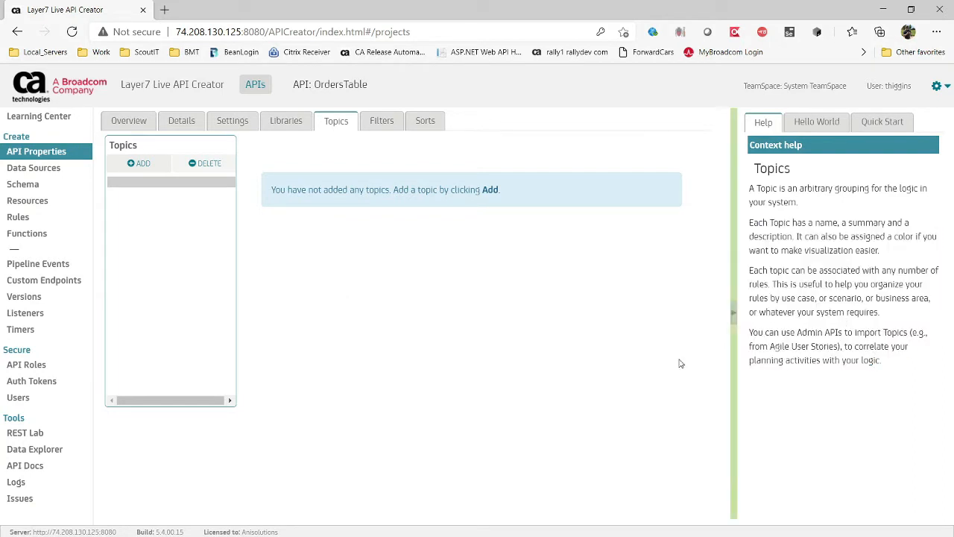
Step: Add a topic to the API and enter the description "A set of infromation for me"
left_click(139, 164)
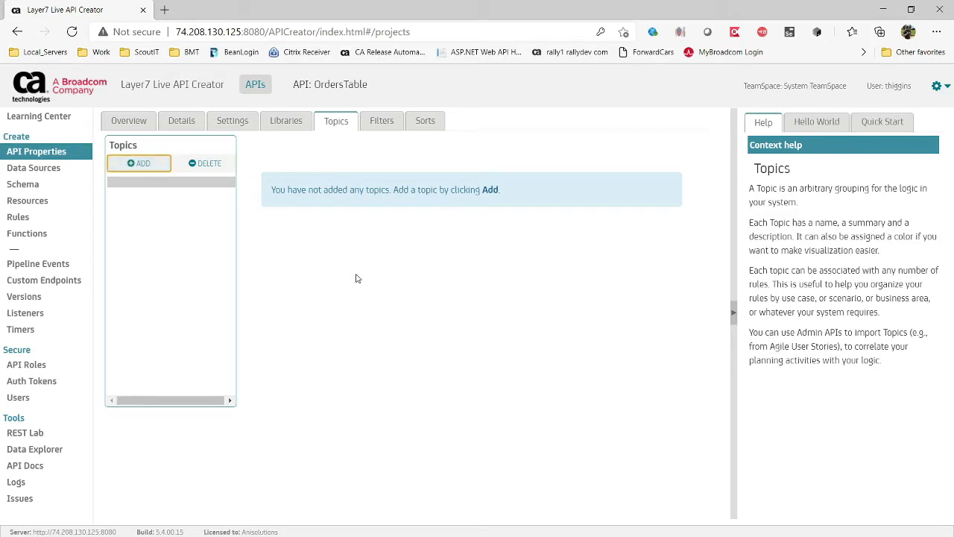
left_click(339, 198)
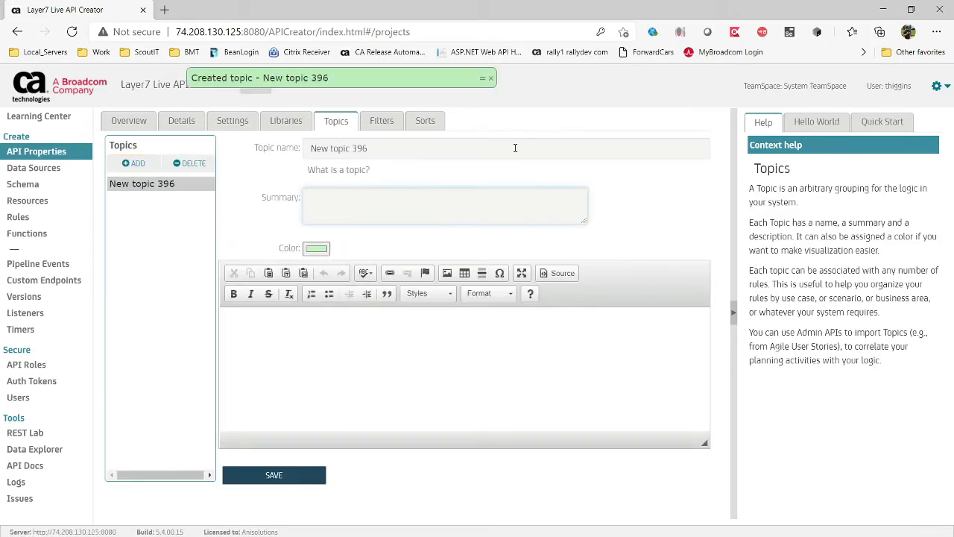
left_click(351, 333)
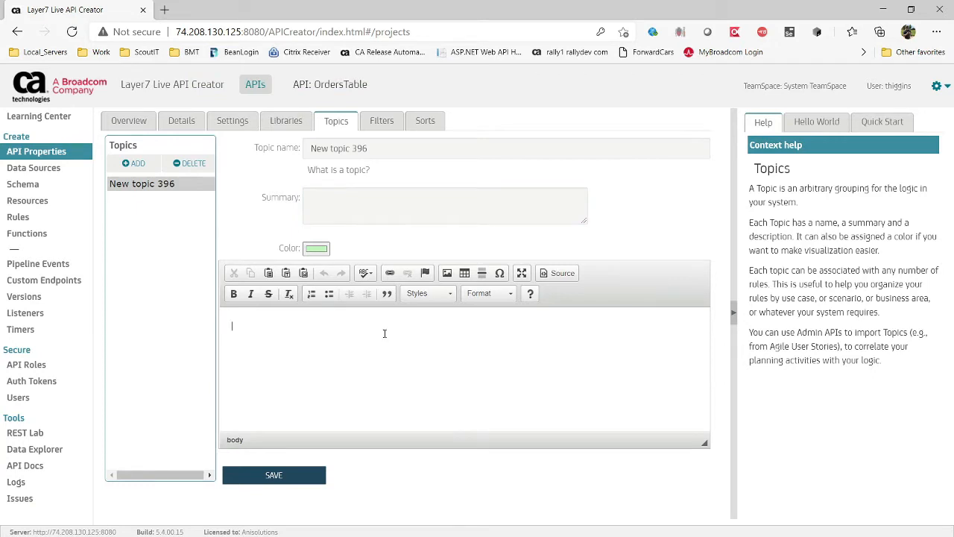
type("A set of infromation for me.")
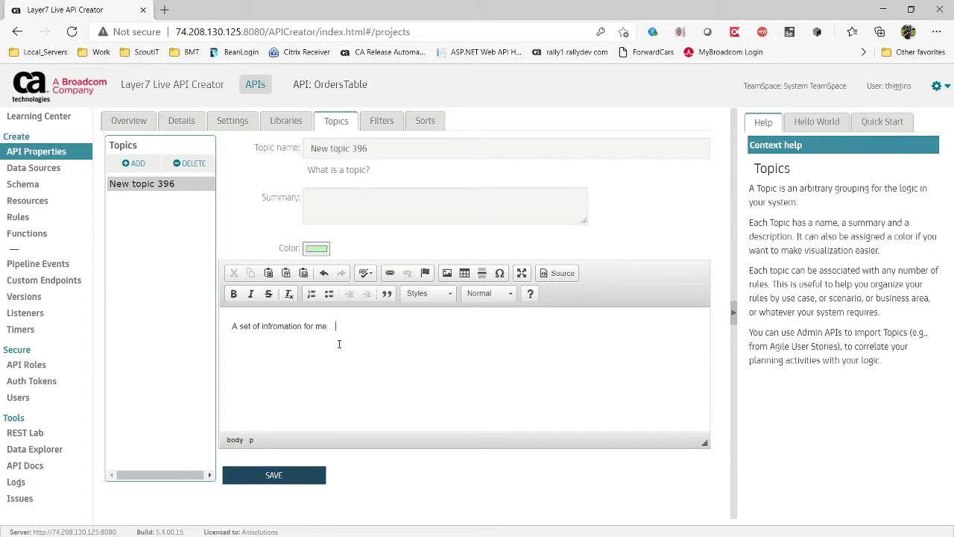
Step: Delete the newly added topic from the API and confirm its removal
key("ctrl+a")
left_click(189, 162)
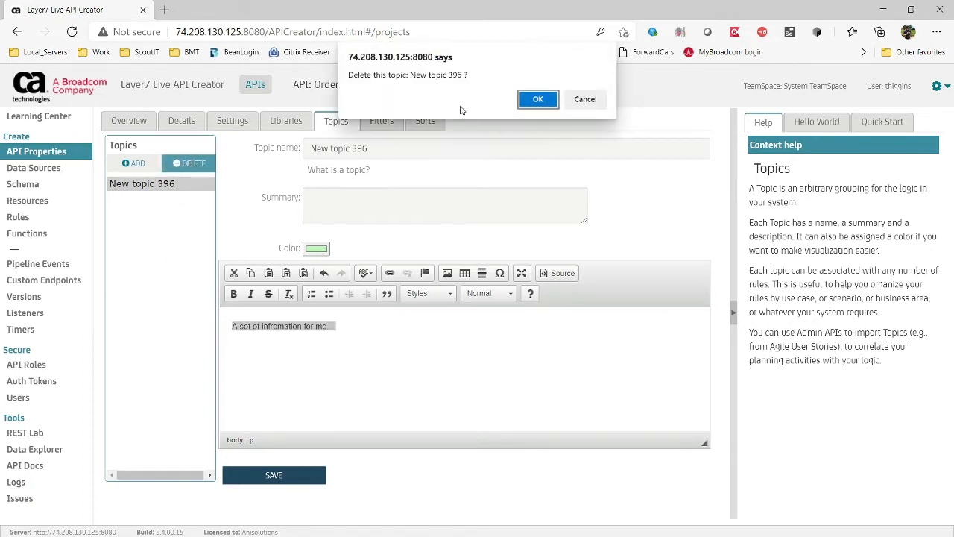
left_click(526, 105)
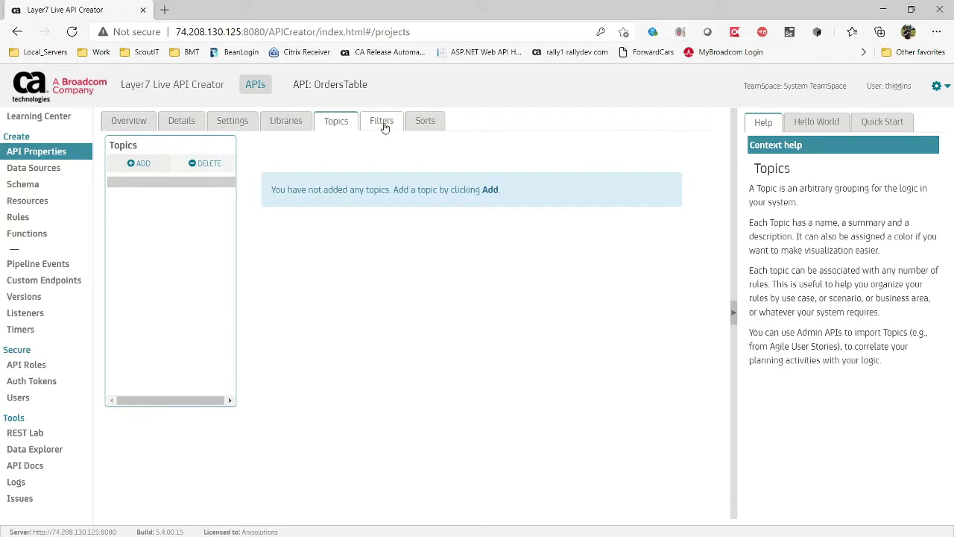
Step: Examine the API's user filters and read the context help on user named filters
left_click(382, 122)
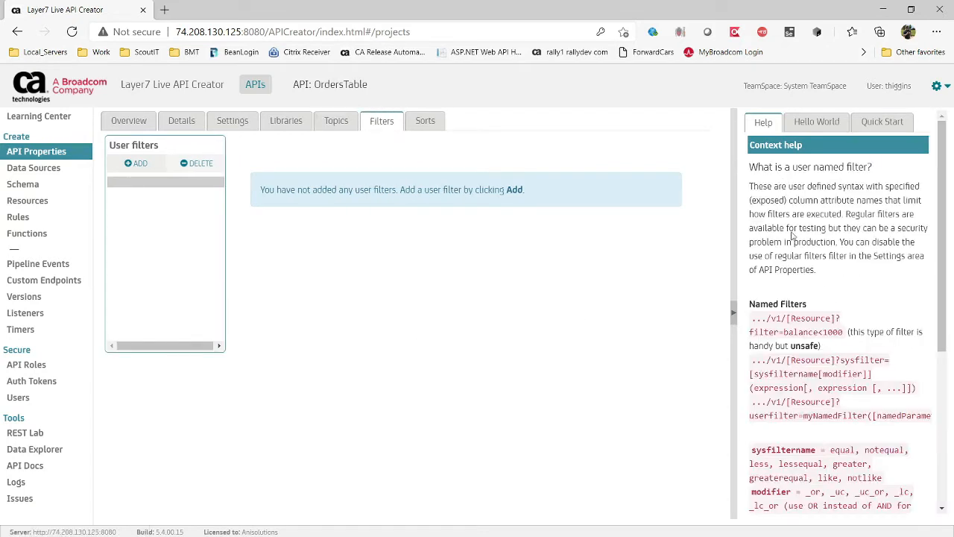
left_click_drag(786, 198, 828, 231)
left_click(826, 233)
Step: Add a user filter to the API and enter a draft filter expression comparing the user with a name
left_click(137, 163)
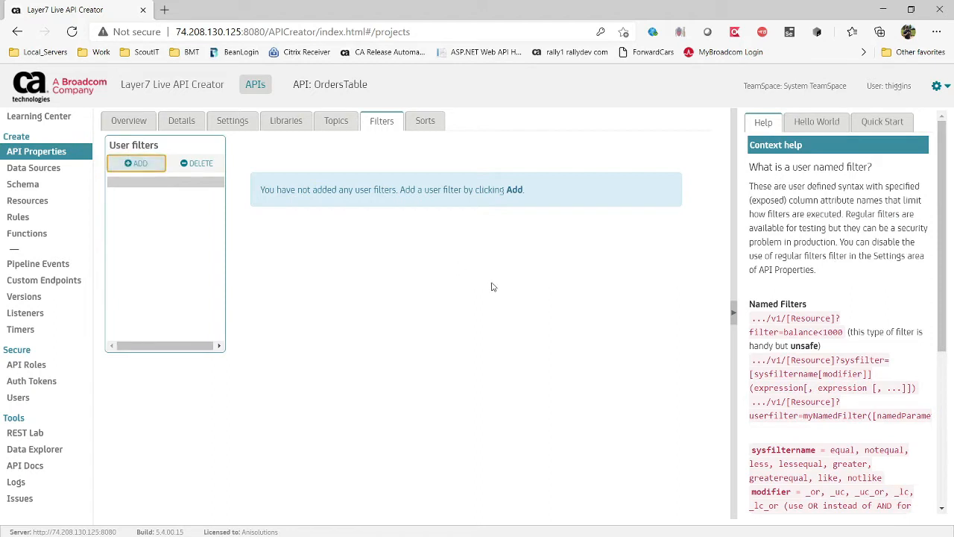
left_click(398, 336)
type("a")
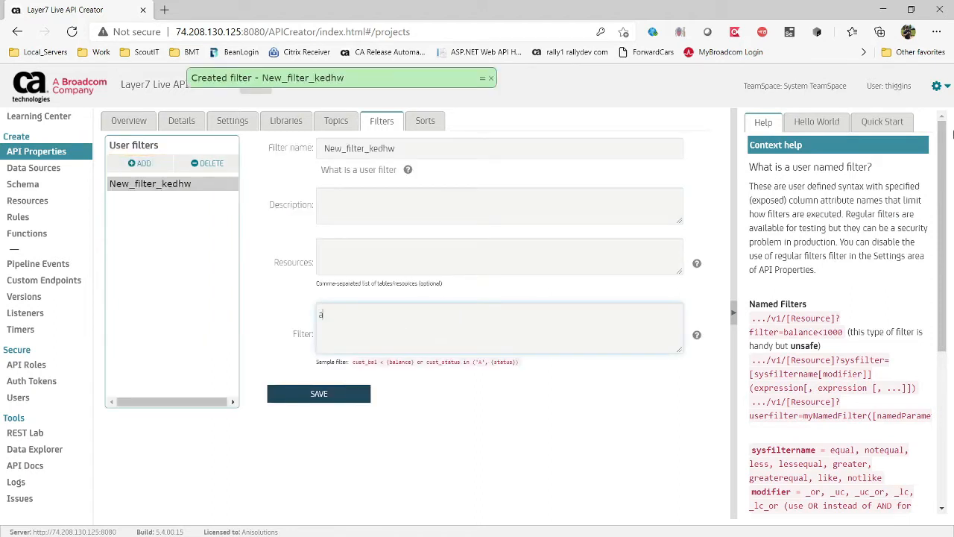
type("users")
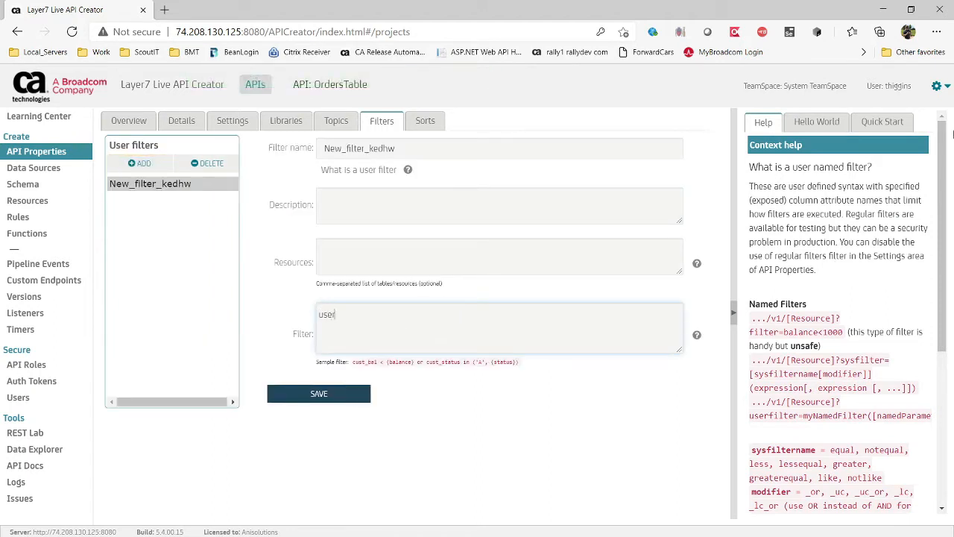
type("=tim")
scroll(855, 427, "down", 3)
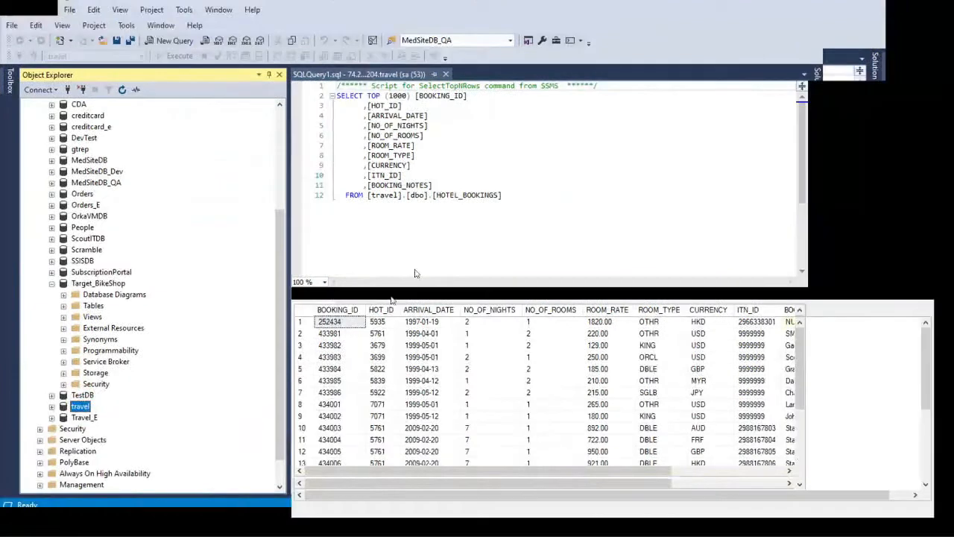
Step: Switch to SQL Server Management Studio and query the top 1000 rows of dbo.ADDRESSES in the Orders database
scroll(96, 274, "up", 5)
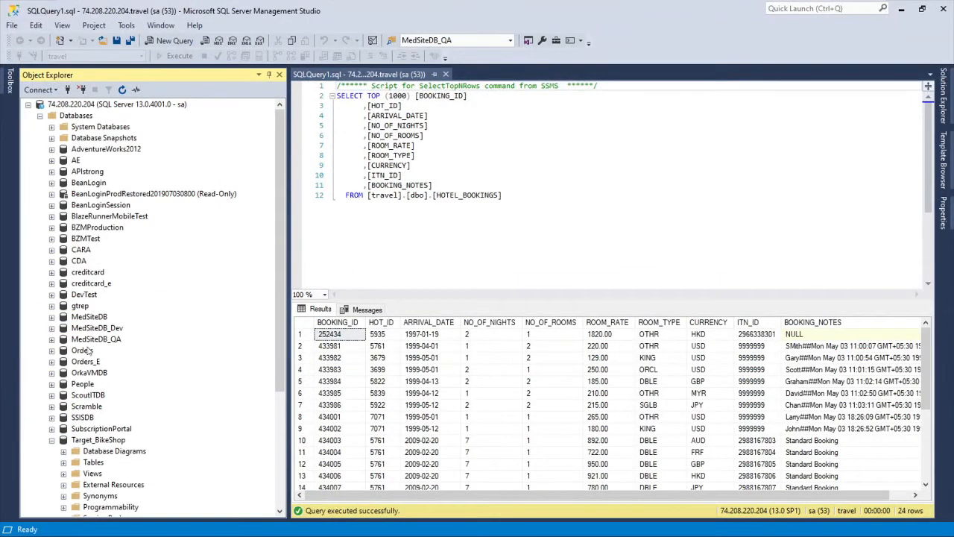
double_click(88, 350)
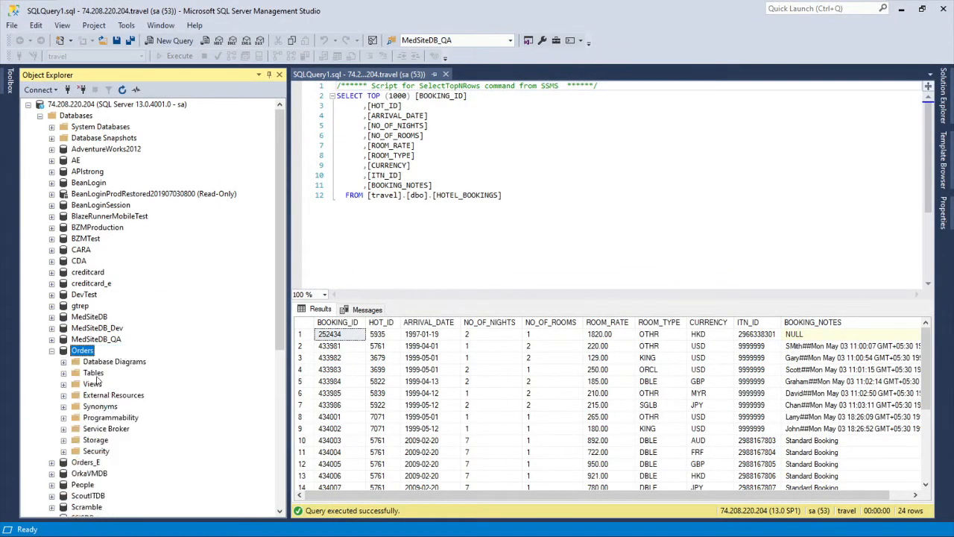
double_click(97, 374)
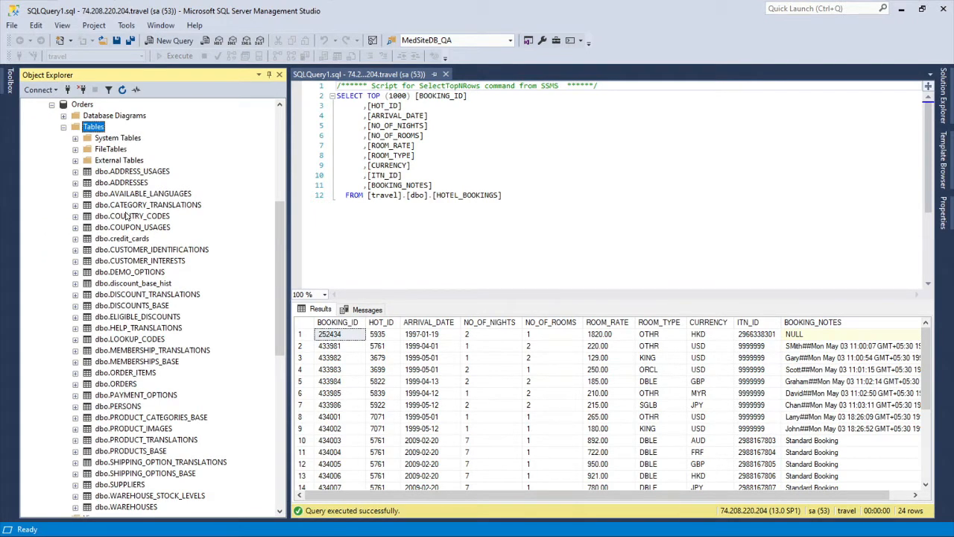
left_click(131, 183)
right_click(131, 180)
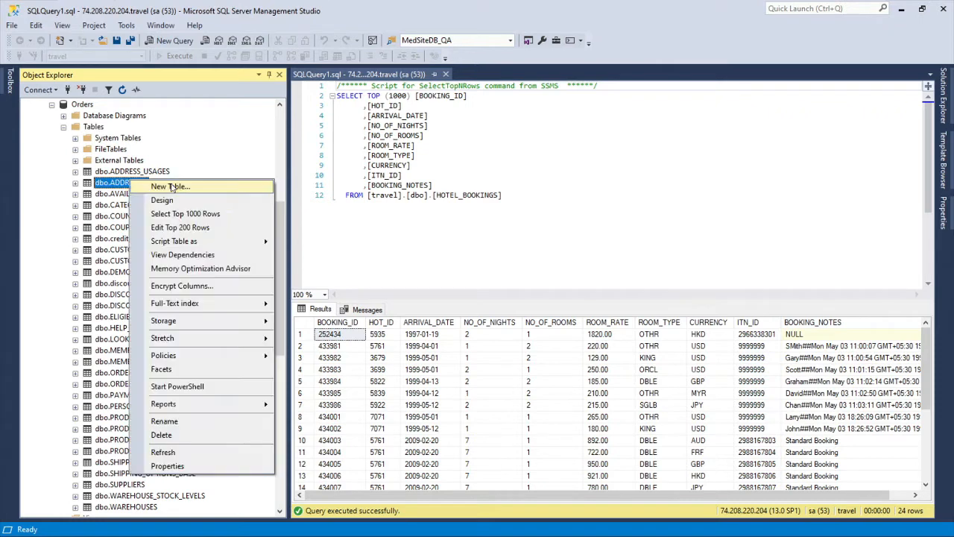
left_click(207, 214)
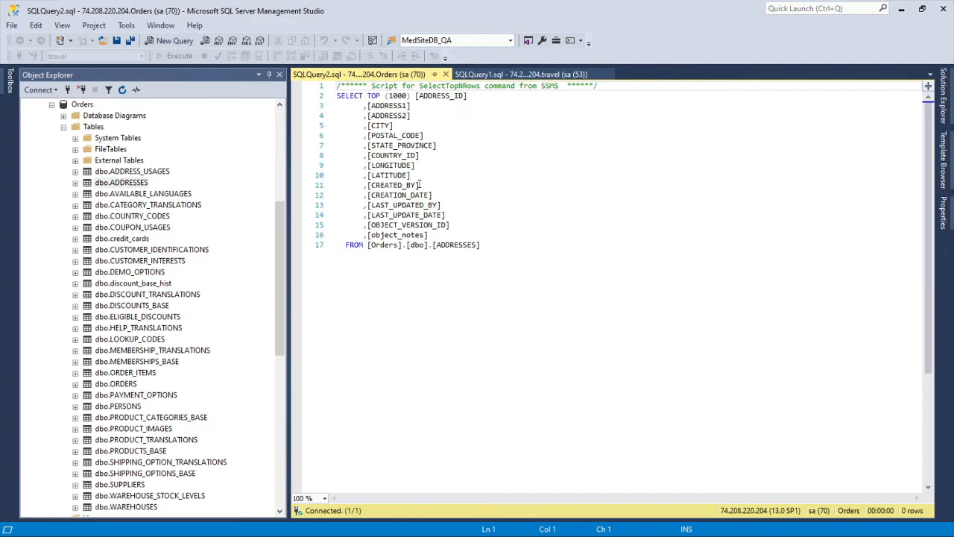
Step: Copy the [CITY] column name from the query, return to API Creator and set the filter expression to [CITY]=TN
double_click(378, 125)
key("ctrl+c")
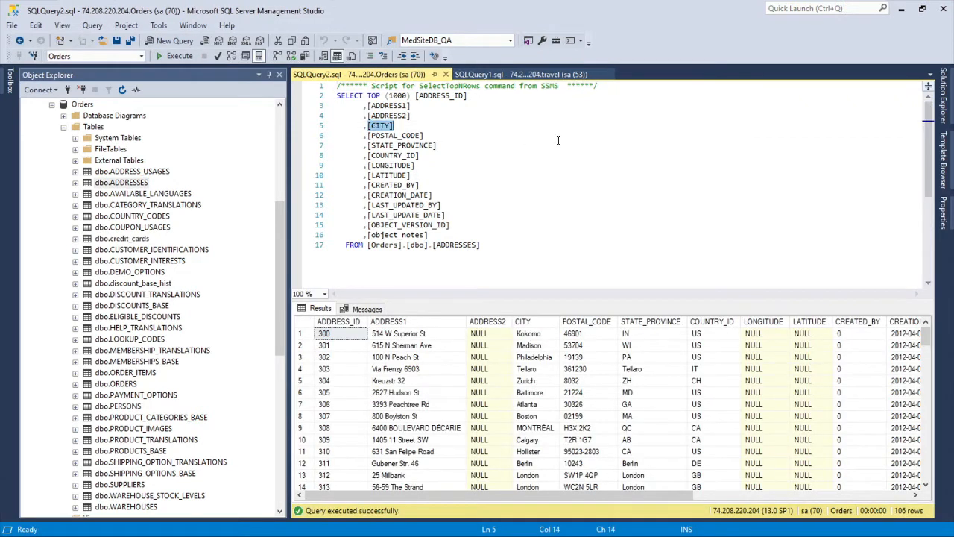
left_click(901, 9)
double_click(331, 311)
key("ctrl+v")
key("ctrl+shift+Left")
type("T")
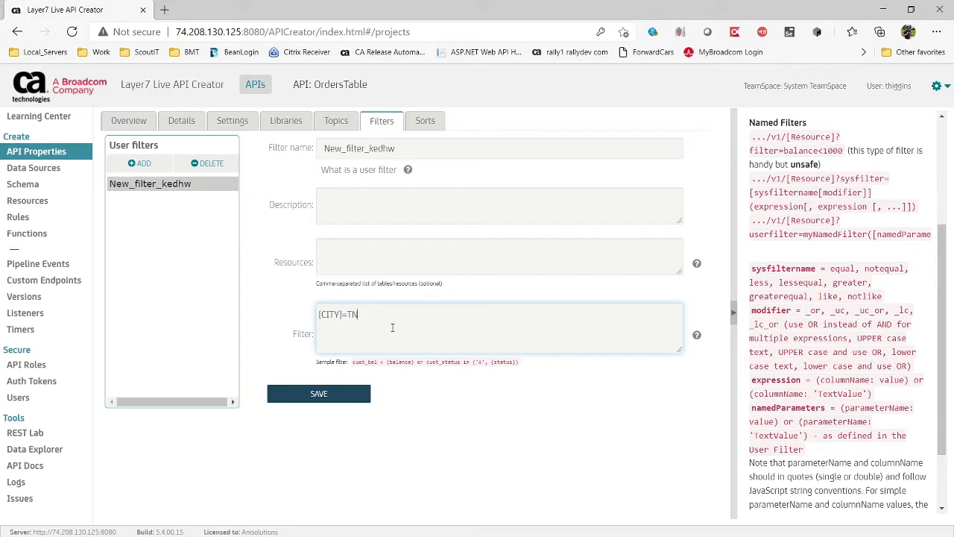
Step: Save the user filter, then delete it from the API and confirm its removal
left_click_drag(792, 275, 869, 324)
left_click(326, 399)
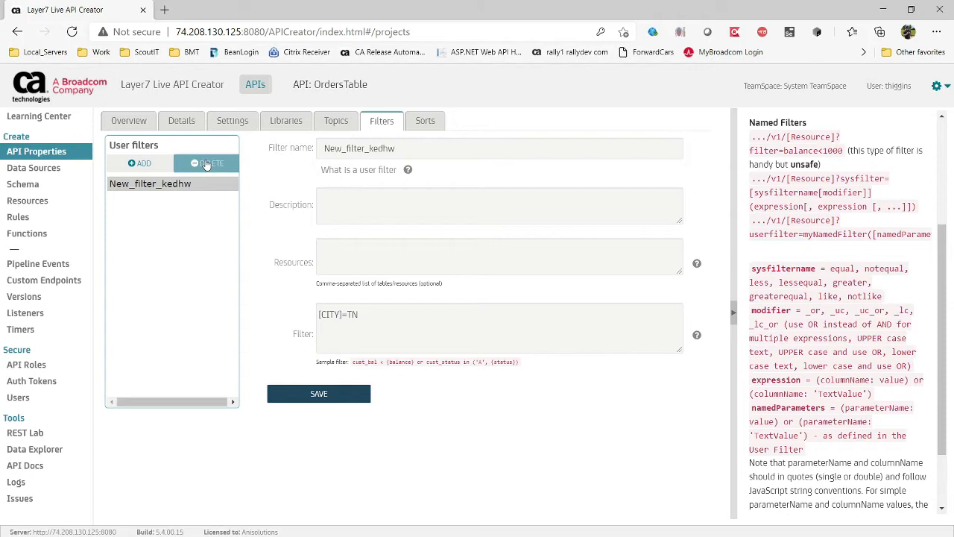
left_click(206, 165)
left_click(540, 97)
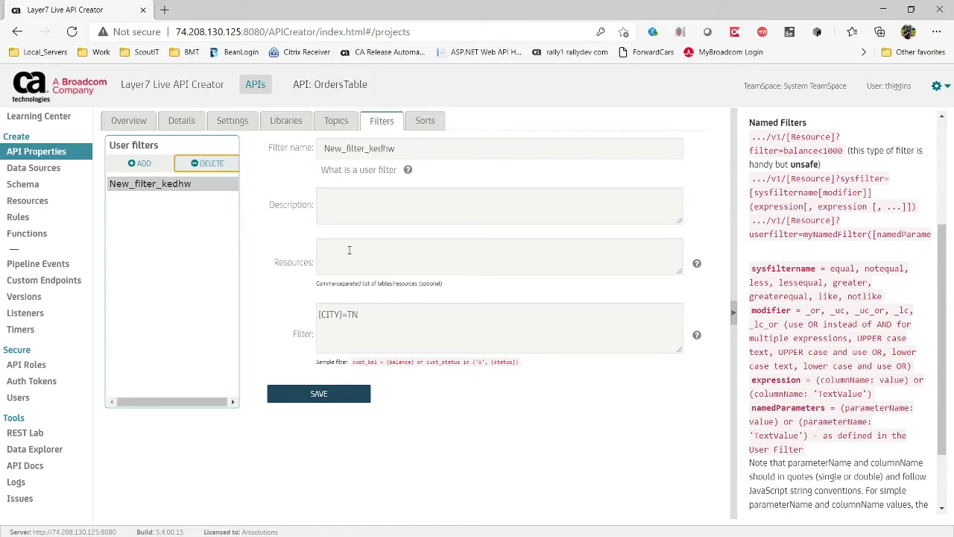
Step: Read the context help on user sorts, then add a user sort and enter "users" as its order-by expression
left_click(431, 123)
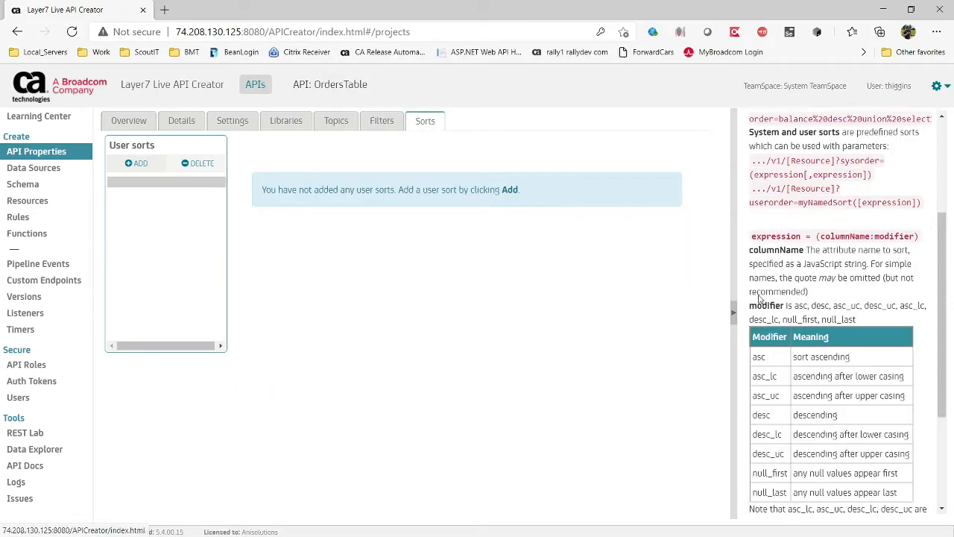
scroll(816, 377, "down", 3)
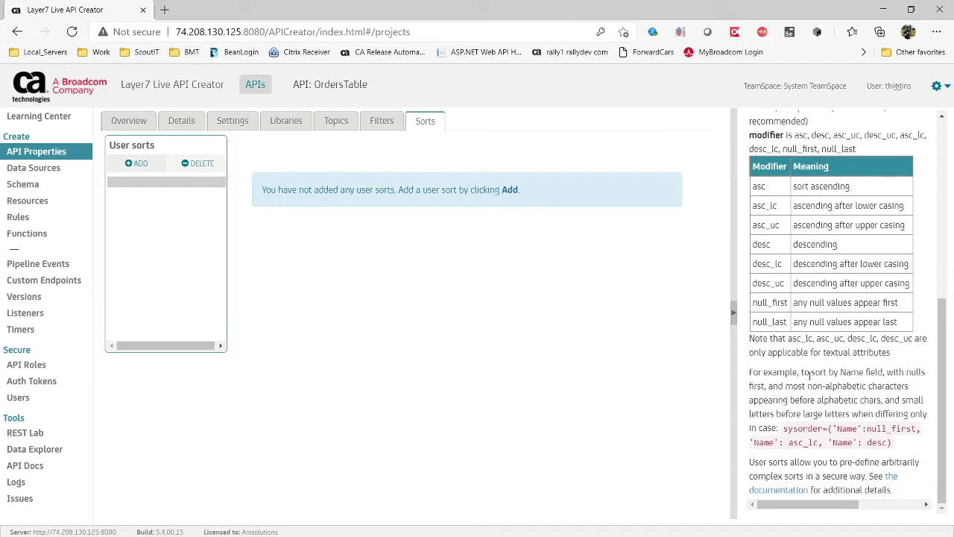
left_click(137, 163)
left_click(378, 320)
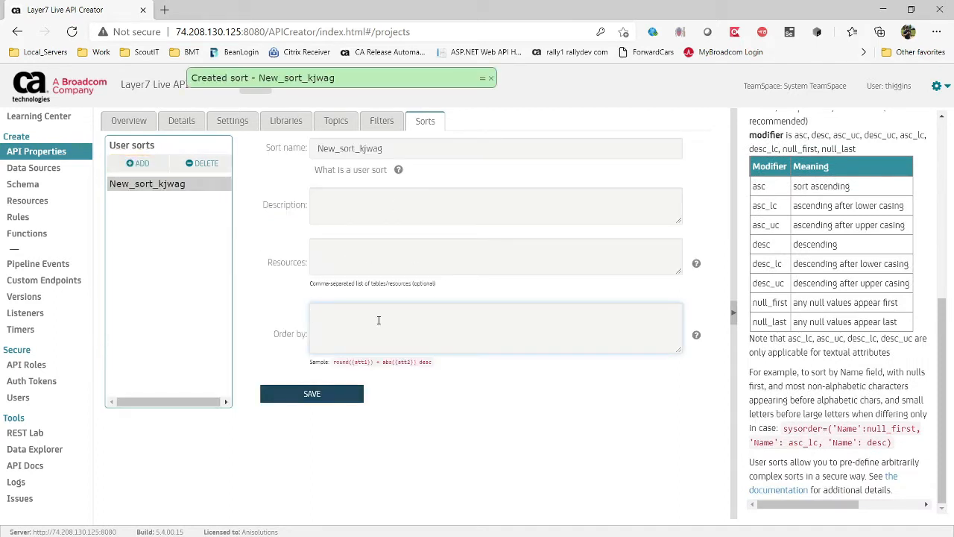
type("users")
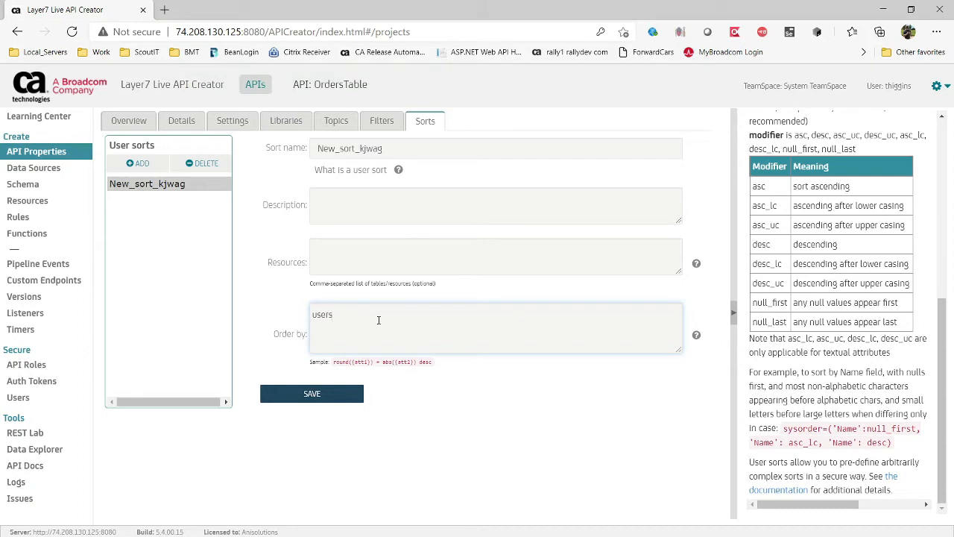
Step: Clear the order-by expression, then delete the newly added user sort and confirm its removal
key("BackSpace")
key("BackSpace")
key("BackSpace")
key("BackSpace")
left_click_drag(858, 427, 882, 460)
left_click(586, 330)
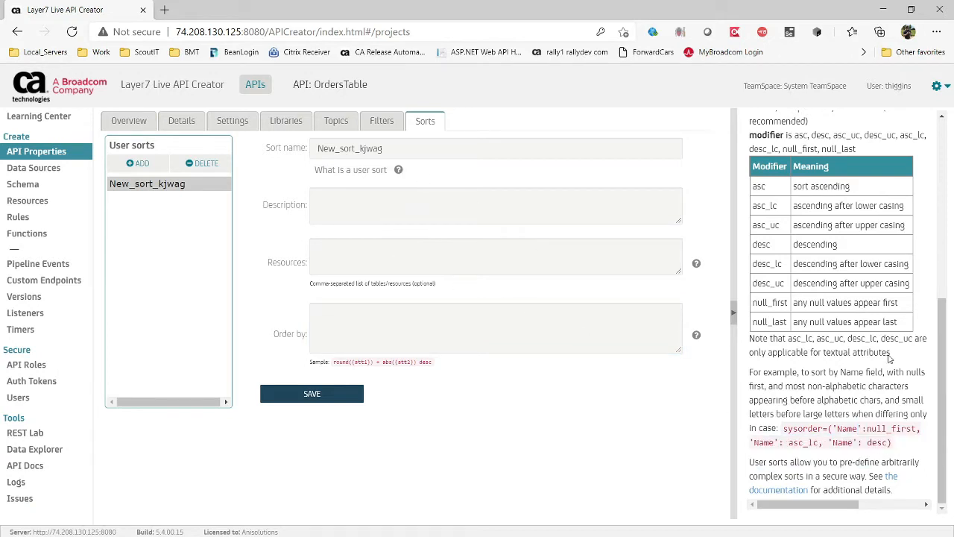
left_click(203, 163)
left_click(537, 99)
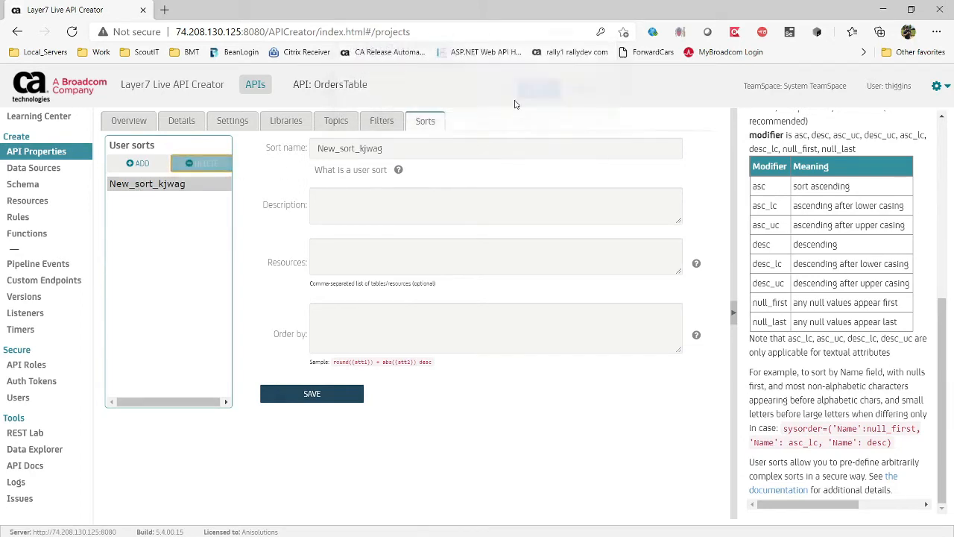
Step: Open the documentation linked from the user filter help and read its Named Filters and Use System Filters sections
left_click(387, 122)
left_click(429, 121)
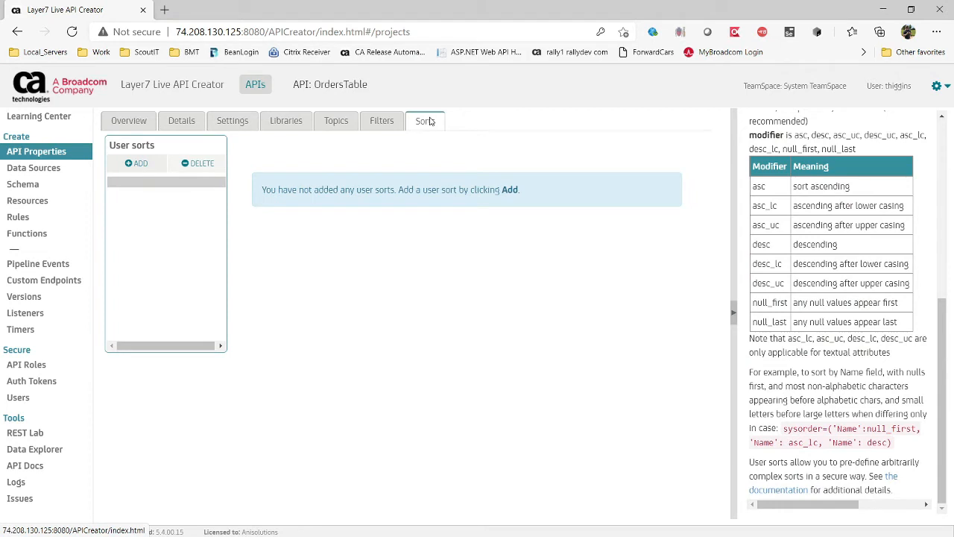
left_click(385, 125)
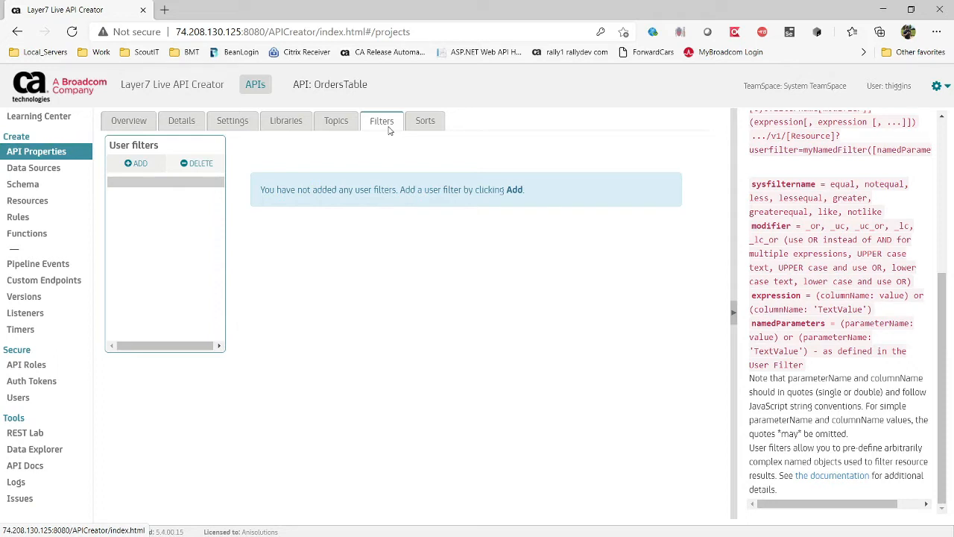
left_click(832, 476)
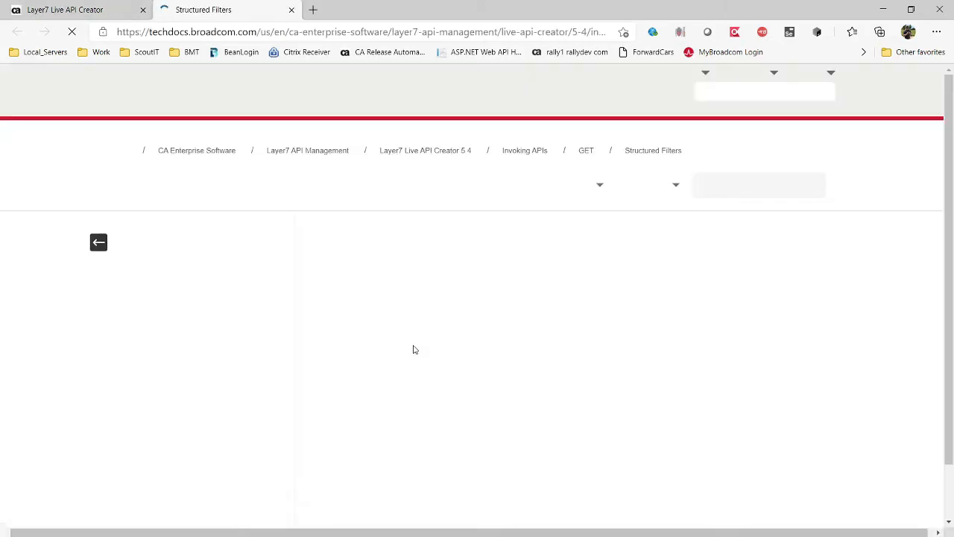
scroll(447, 320, "down", 6)
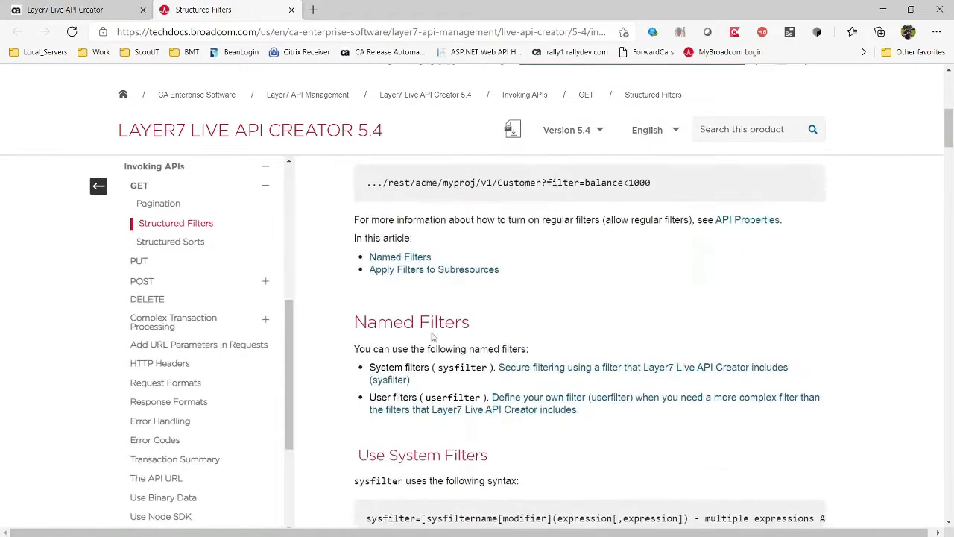
scroll(490, 296, "down", 4)
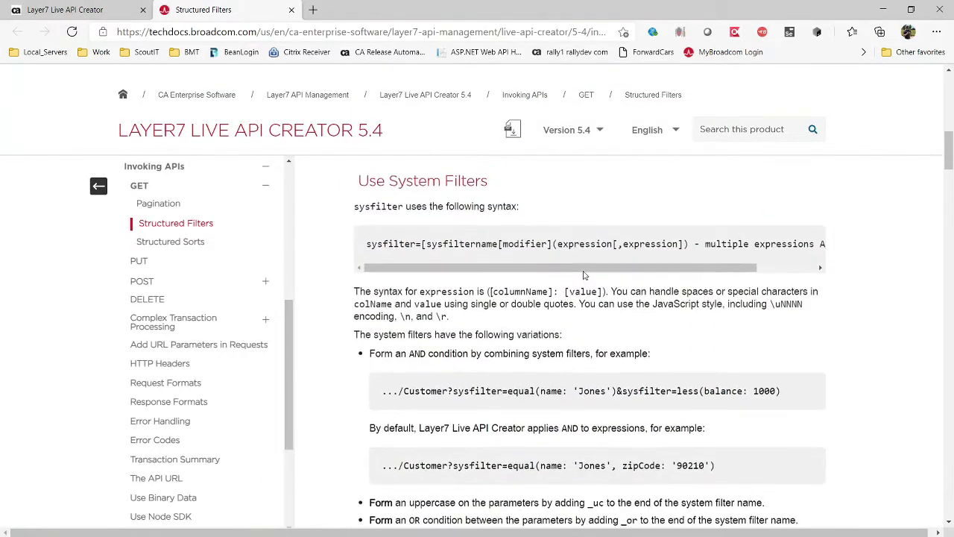
scroll(588, 270, "up", 5)
scroll(594, 267, "up", 1)
Step: Examine the filter= parameter in the regular filter example URL and compare it with the documentation page's address
left_click_drag(651, 321, 585, 322)
left_click(550, 319)
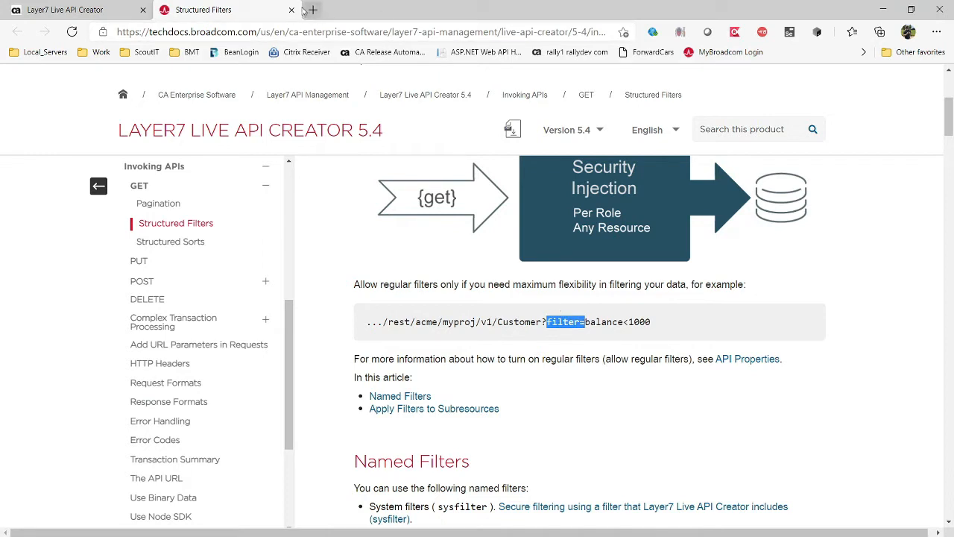
left_click(361, 32)
left_click_drag(362, 31, 551, 31)
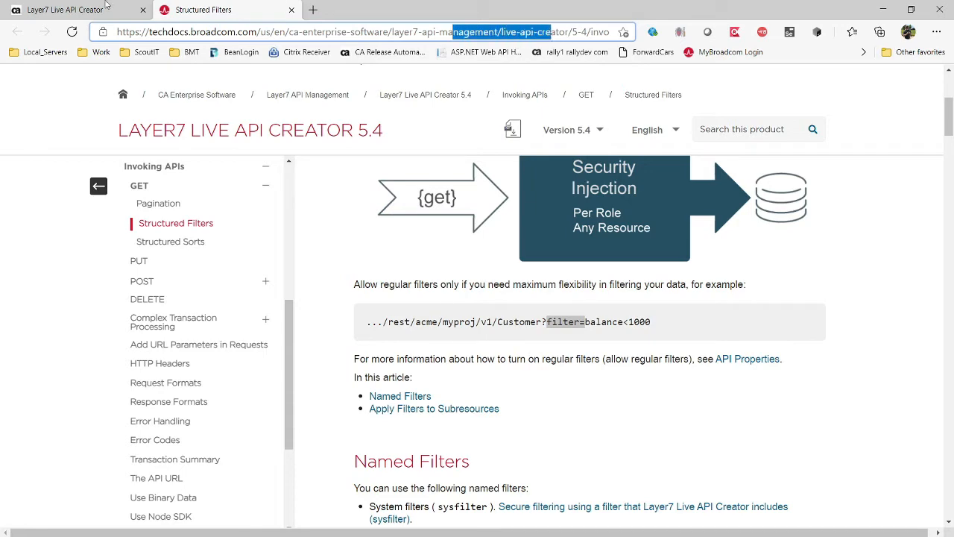
Step: Return to API Creator and examine the Orders.dbo data source's connection settings and schema filters
left_click(46, 9)
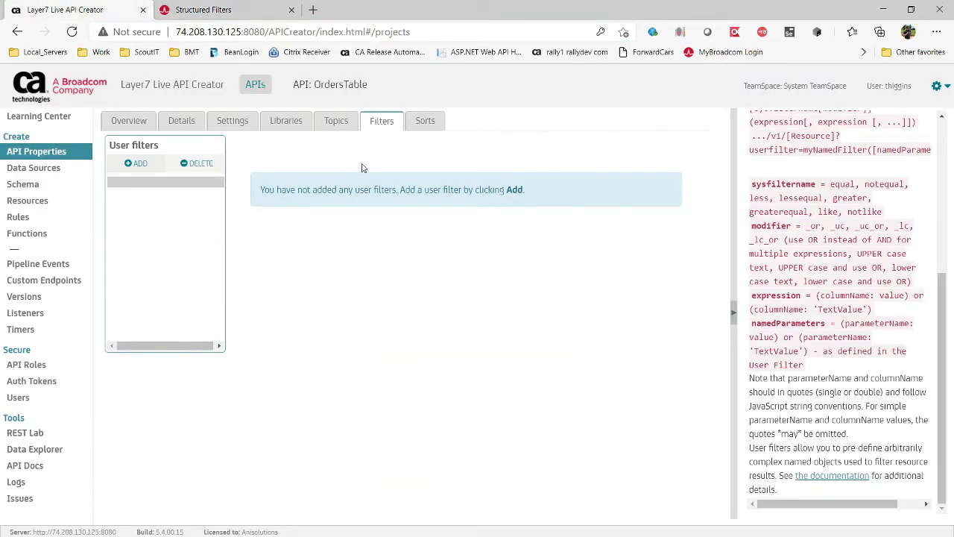
left_click(35, 167)
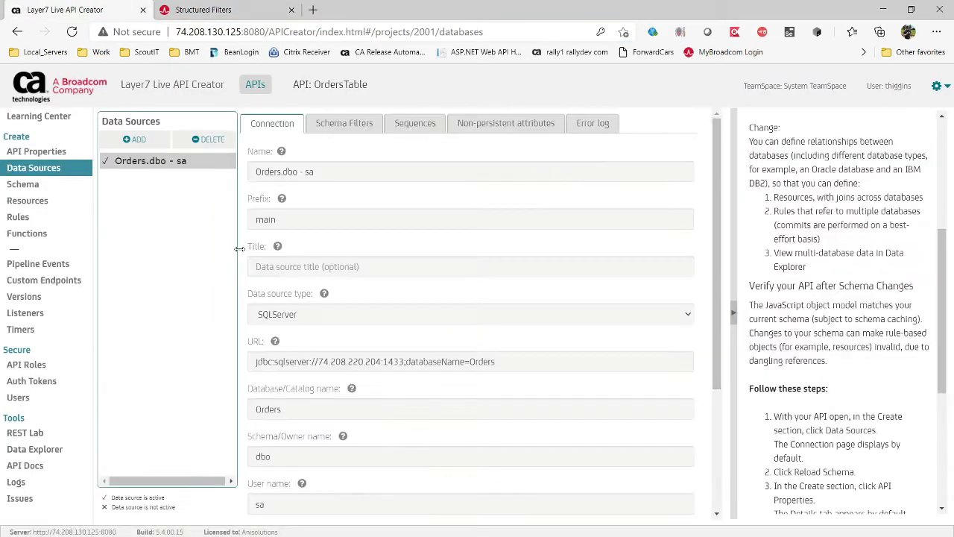
scroll(479, 337, "down", 3)
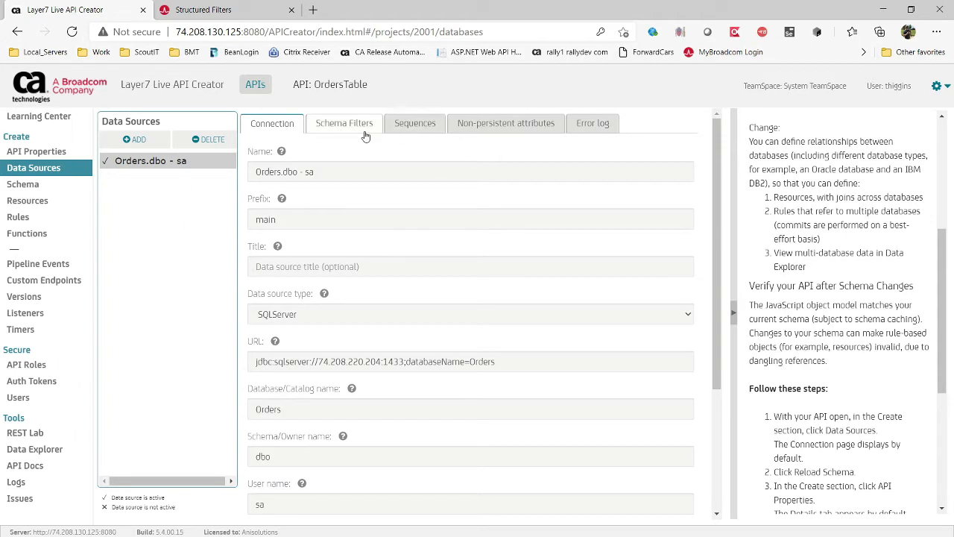
left_click(342, 123)
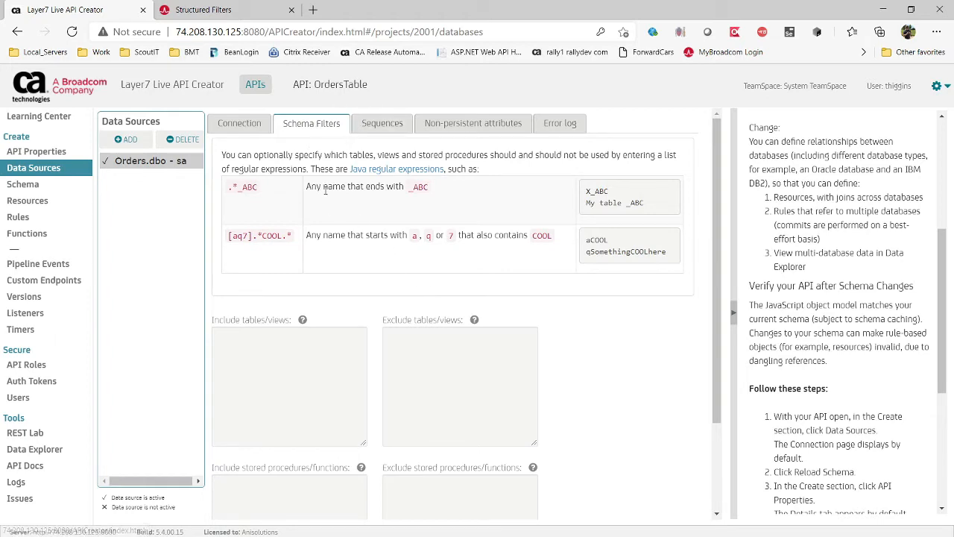
scroll(334, 184, "down", 1)
scroll(334, 184, "up", 3)
Step: In the data source's sequences, set the column to ADDRESS_ID for main:ADDRESSES and ASSOCIATED_OWNER_ID for main:ADDRESS_USAGES
left_click(384, 123)
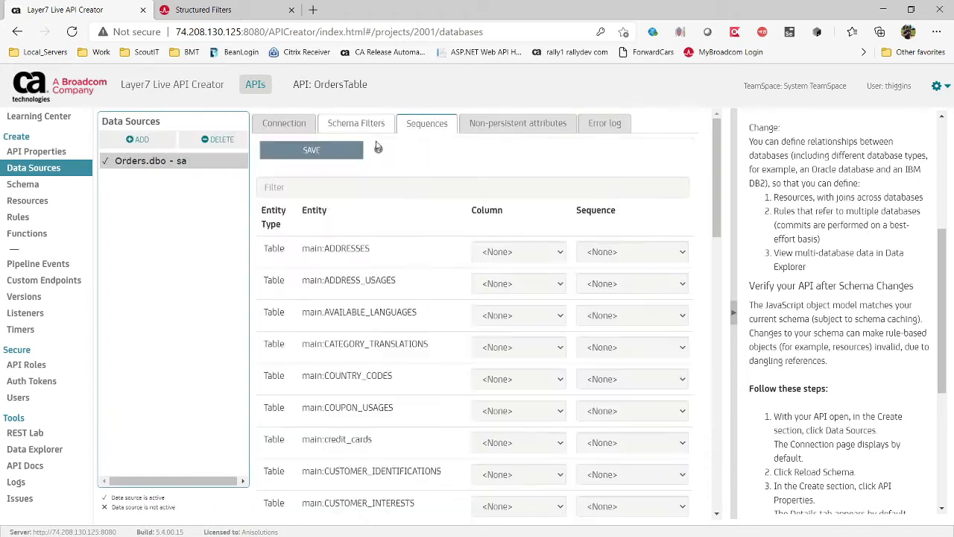
left_click(525, 252)
left_click(518, 297)
left_click(653, 260)
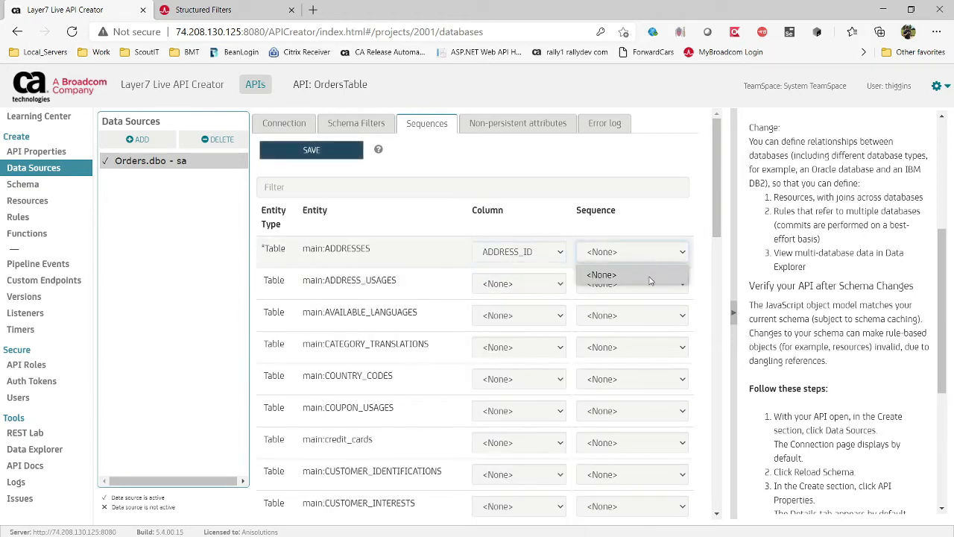
left_click(518, 283)
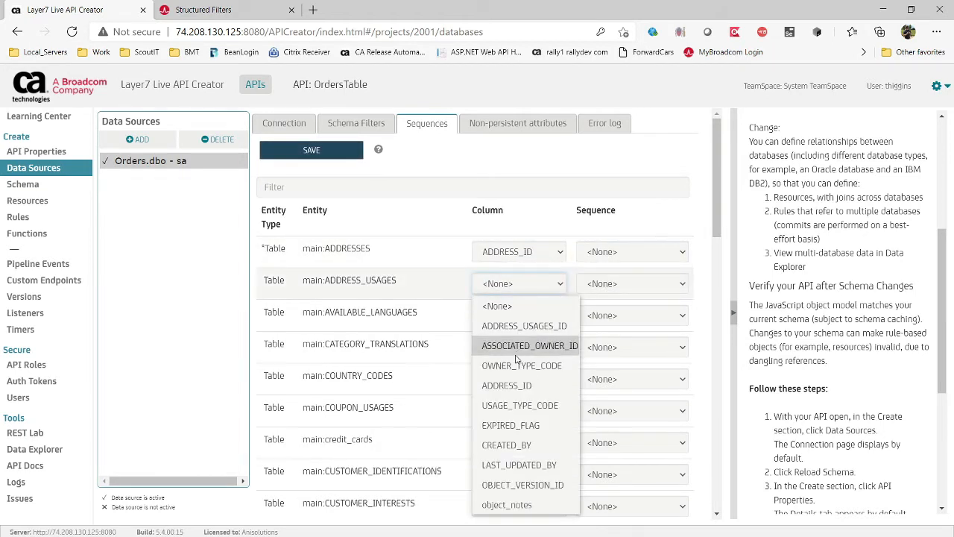
left_click(529, 345)
left_click(628, 287)
left_click(628, 291)
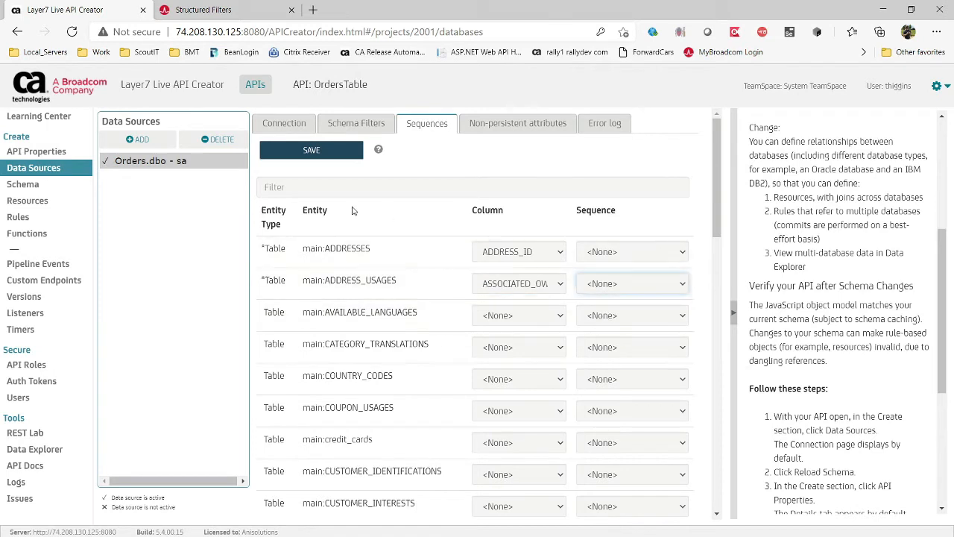
Step: Reset the sequence columns of main:ADDRESSES and main:ADDRESS_USAGES to <None>, and review the help on cross-database relationships
left_click(512, 251)
left_click(513, 274)
left_click(529, 284)
left_click(525, 306)
left_click_drag(790, 141, 905, 193)
left_click(681, 230)
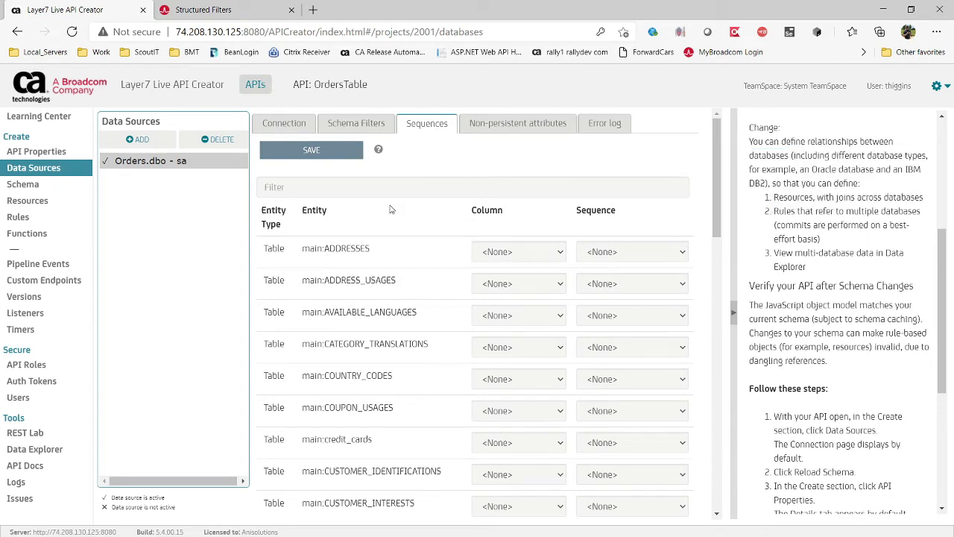
Step: Examine the Orders.dbo data source's non-persistent attributes and error log, and return to its connection settings
double_click(846, 141)
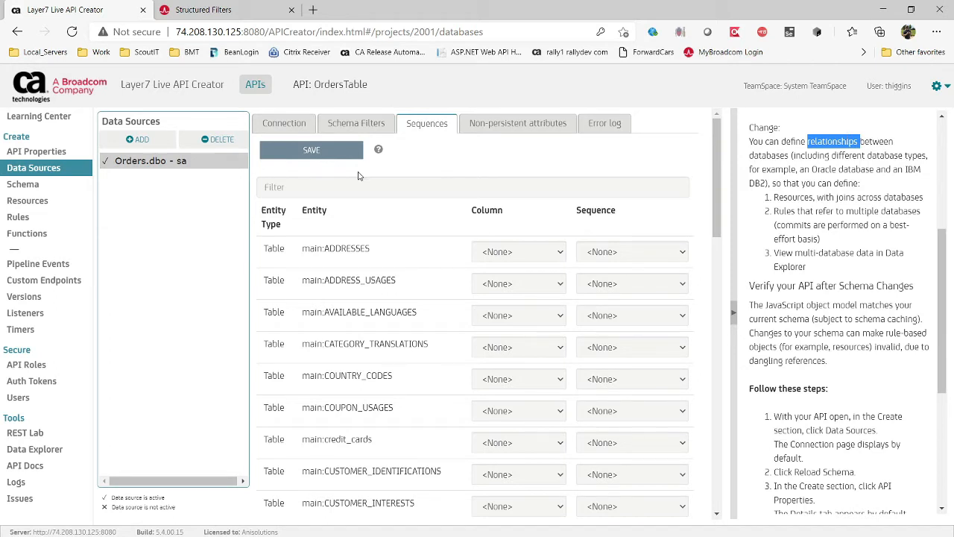
left_click(487, 166)
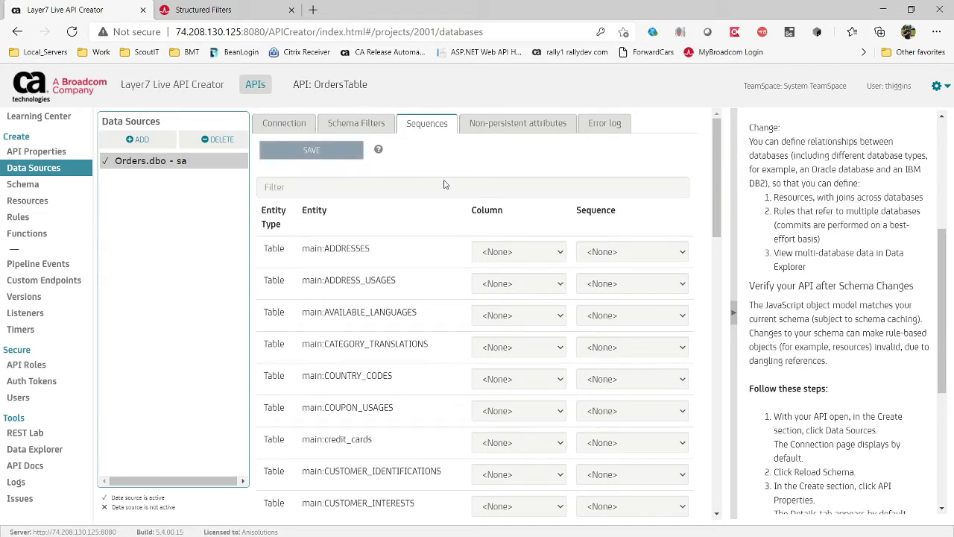
left_click(550, 123)
left_click(626, 127)
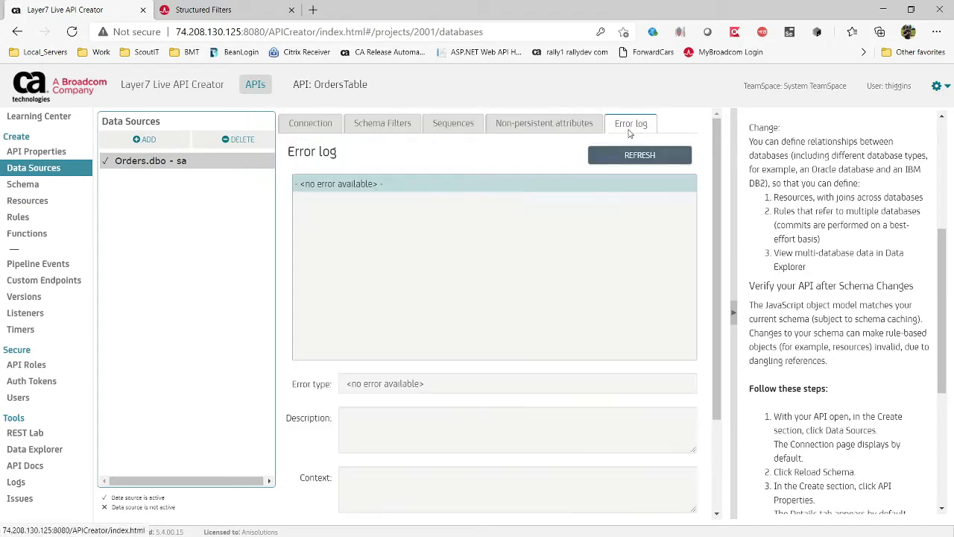
left_click(303, 126)
left_click_drag(179, 123, 110, 188)
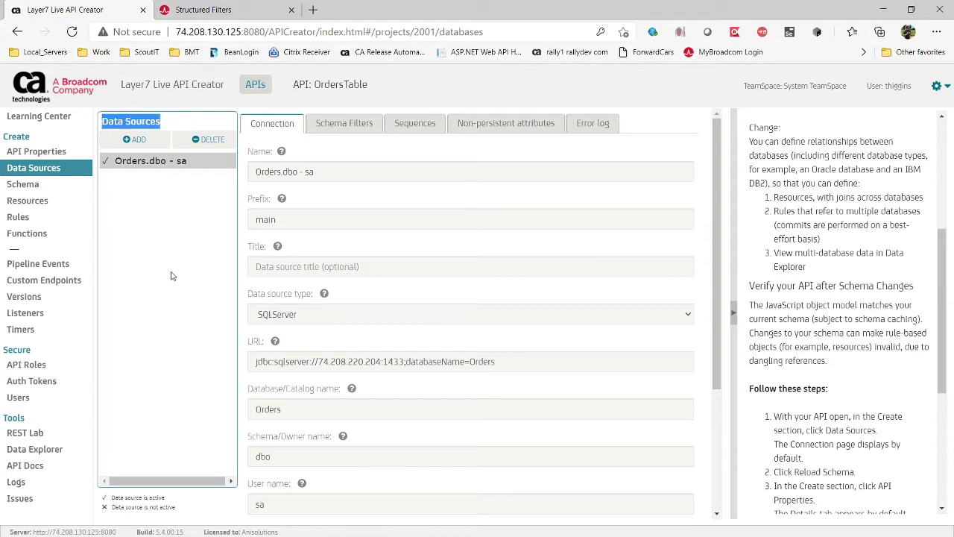
Step: Open the API's schema and inspect the relationships and keys of main:credit_cards, main:ADDRESSES and main:ELIGIBLE_DISCOUNTS
left_click(24, 187)
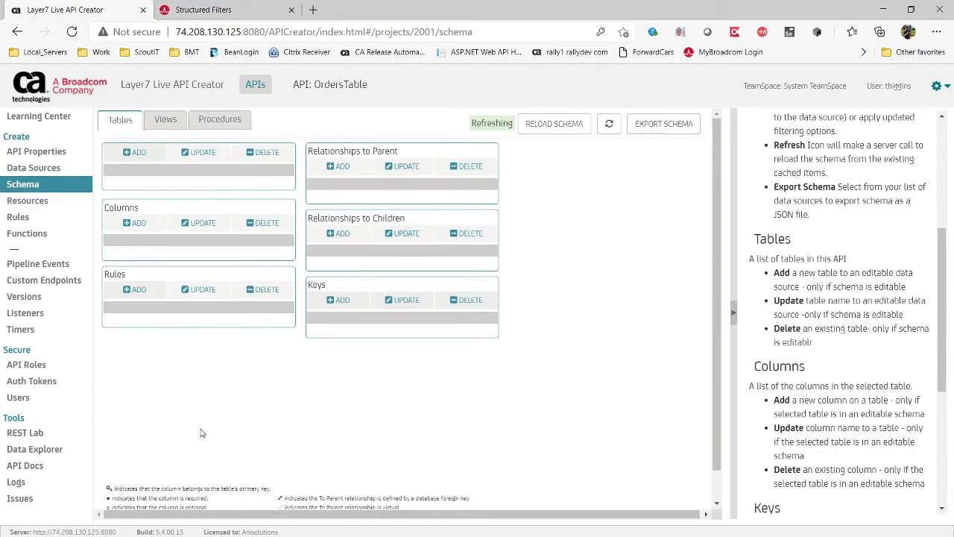
left_click(171, 316)
left_click(168, 392)
left_click(170, 204)
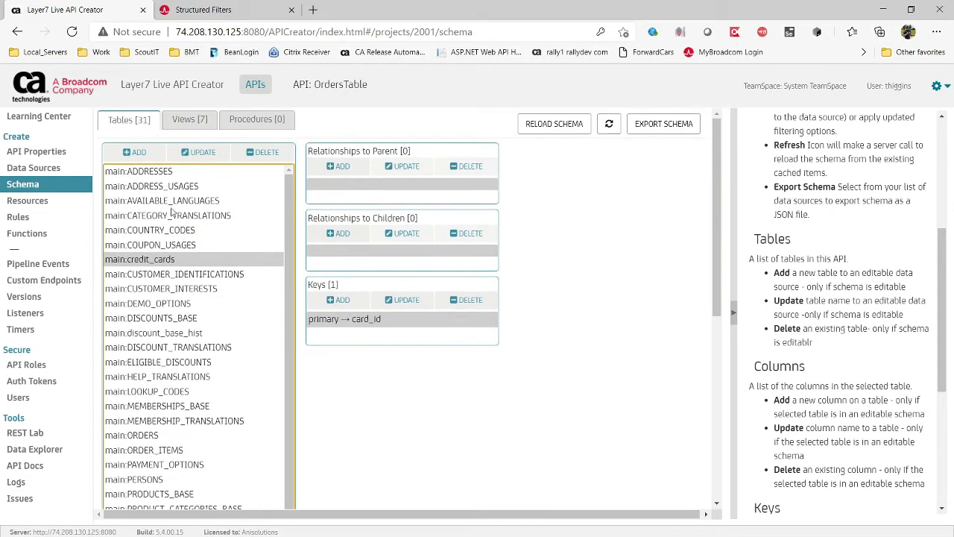
left_click(205, 173)
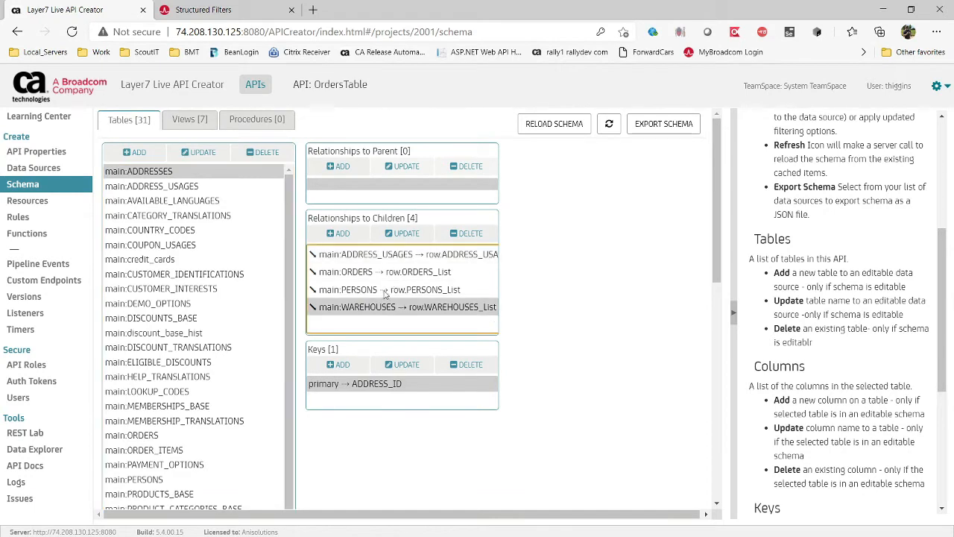
left_click(196, 215)
left_click(195, 306)
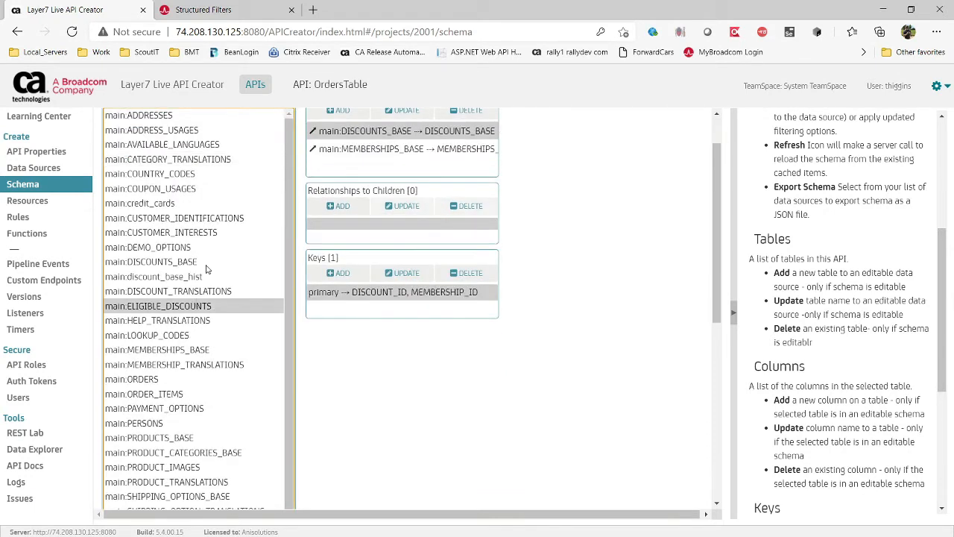
Step: Look through several of the schema's views and return to its tables
scroll(208, 270, "up", 2)
left_click(199, 119)
left_click(178, 239)
left_click(175, 210)
left_click(171, 182)
left_click(118, 123)
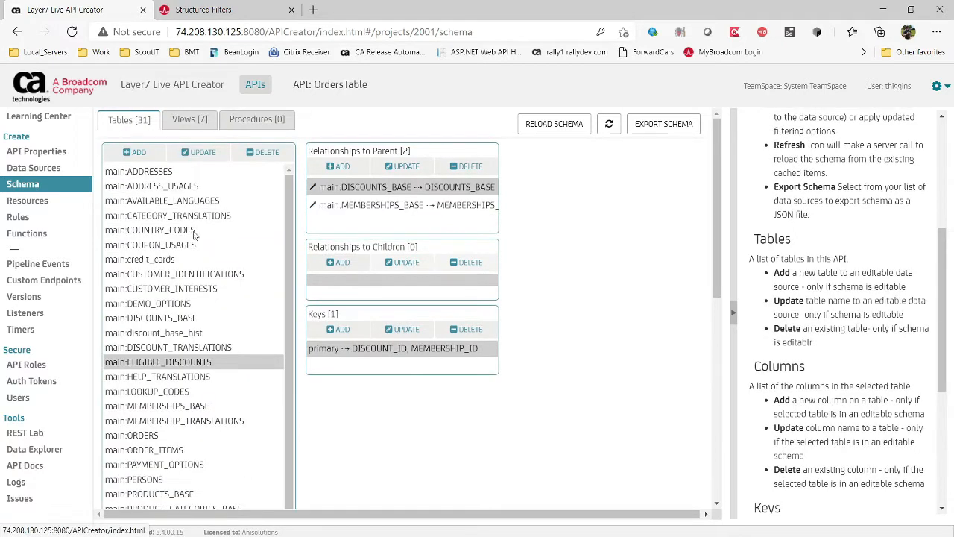
Step: Inspect the main:COUPON_USAGES table and check the schema export options without exporting
left_click(216, 247)
left_click(671, 135)
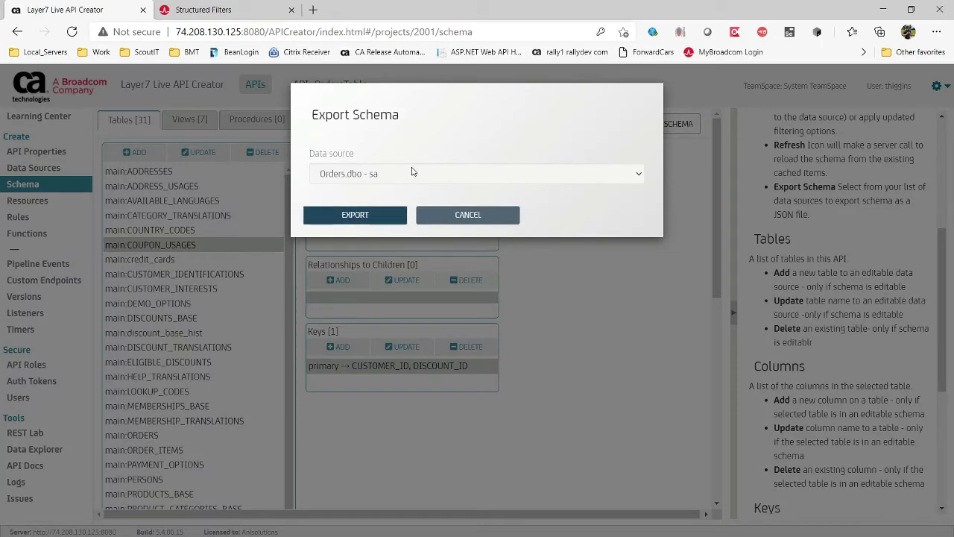
left_click(463, 215)
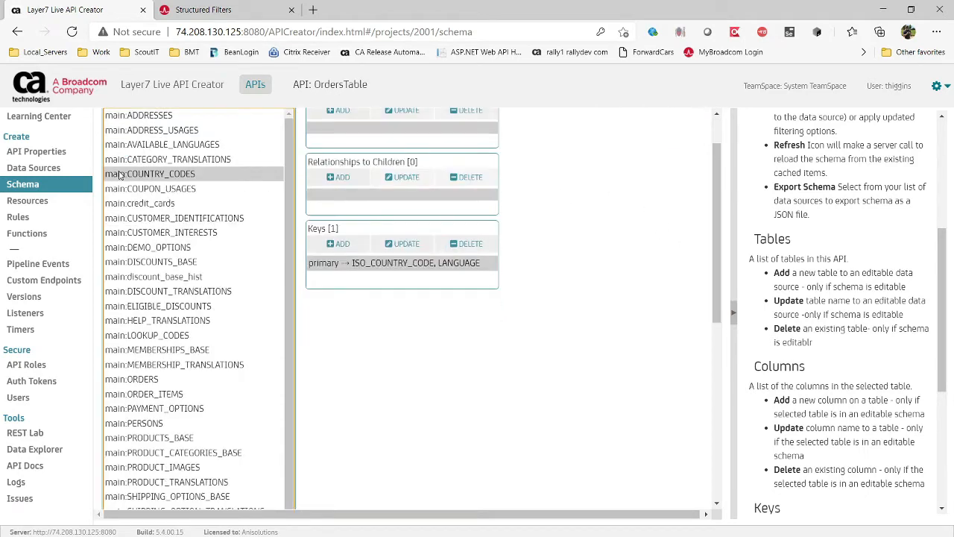
Step: Inspect the child relationships of main:ADDRESSES to the ORDERS, PERSONS and WAREHOUSES tables
left_click(173, 173)
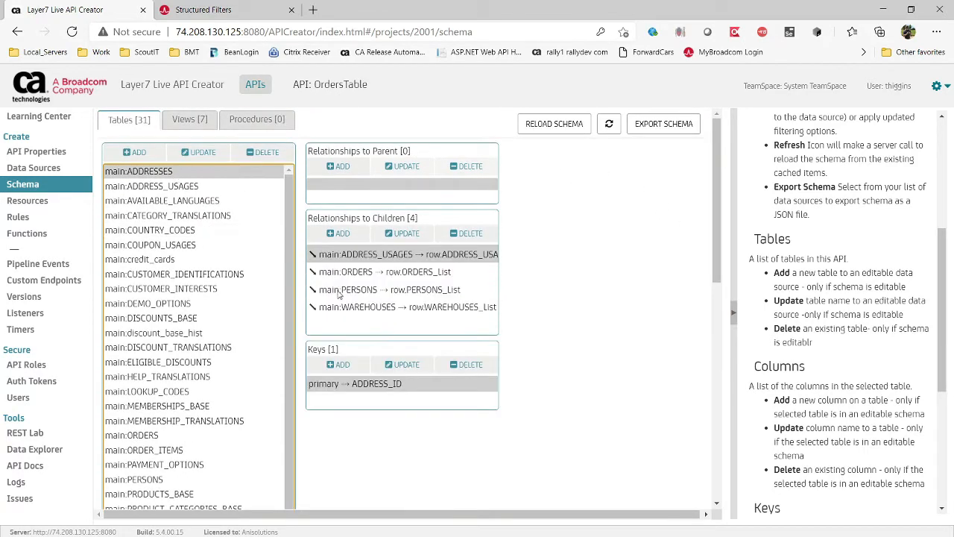
left_click(363, 277)
left_click(361, 303)
left_click(404, 288)
left_click(407, 270)
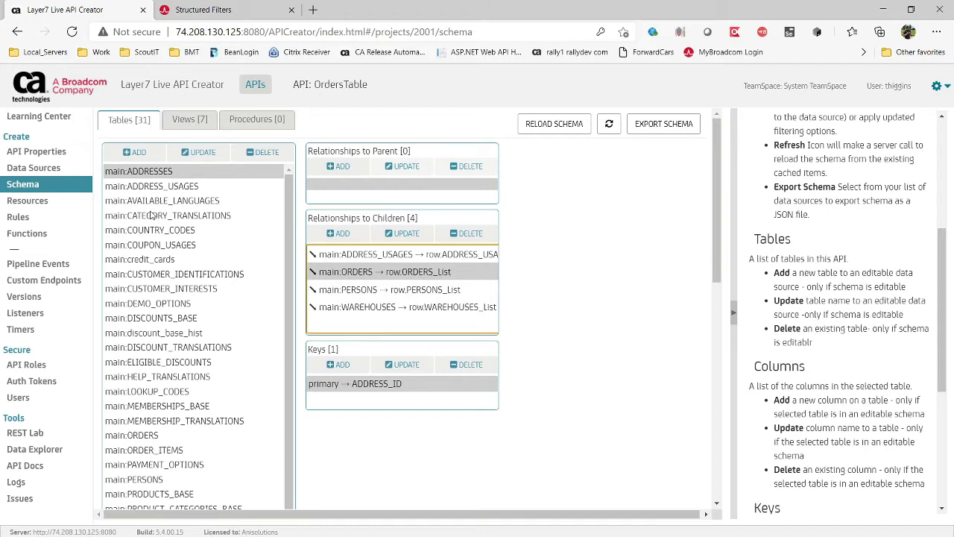
Step: Create a table-based resource named ADDRESSES from the main:ADDRESSES entity
left_click(33, 203)
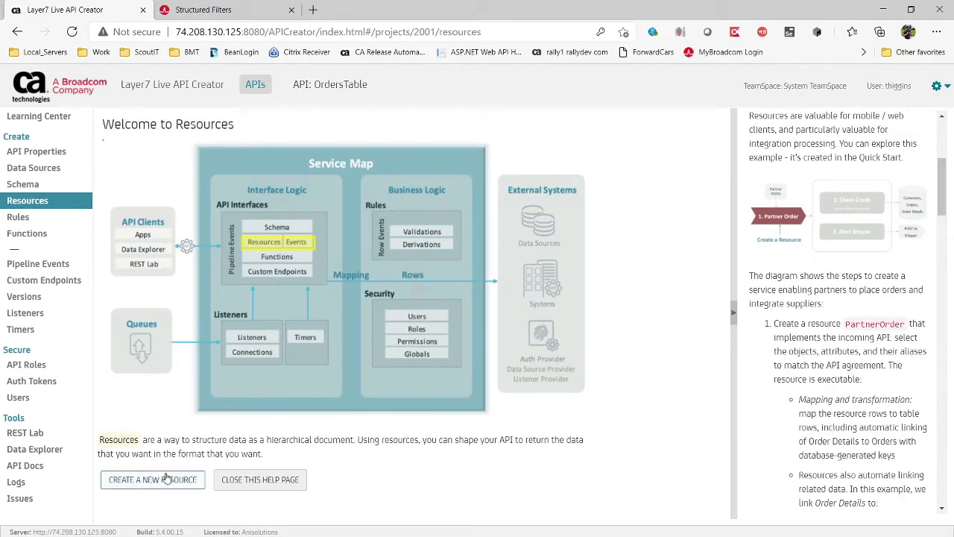
left_click(167, 477)
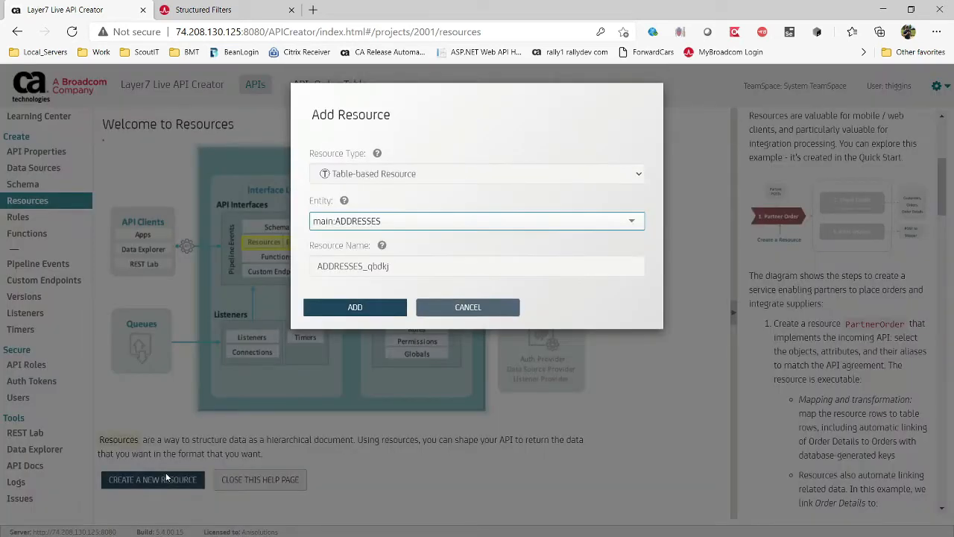
left_click_drag(425, 270, 366, 269)
key("BackSpace")
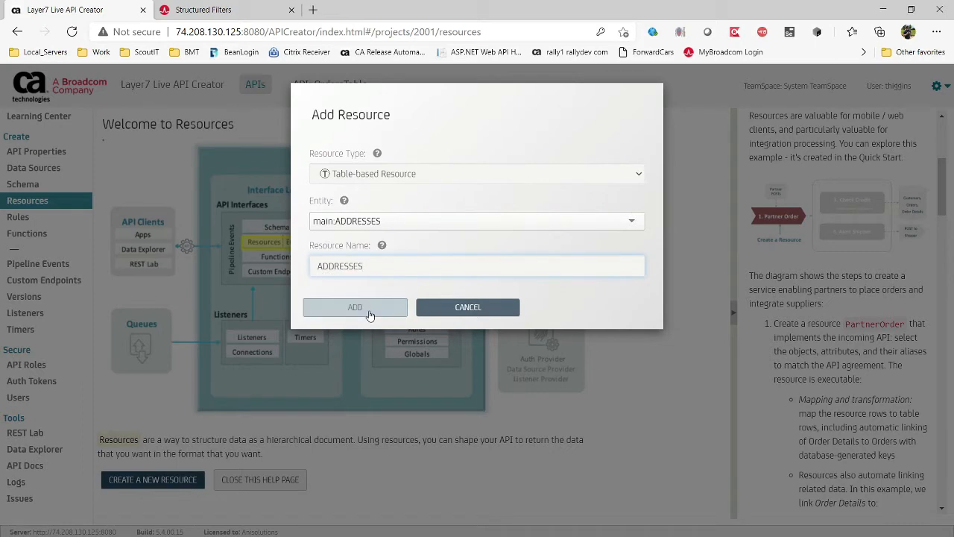
left_click(368, 314)
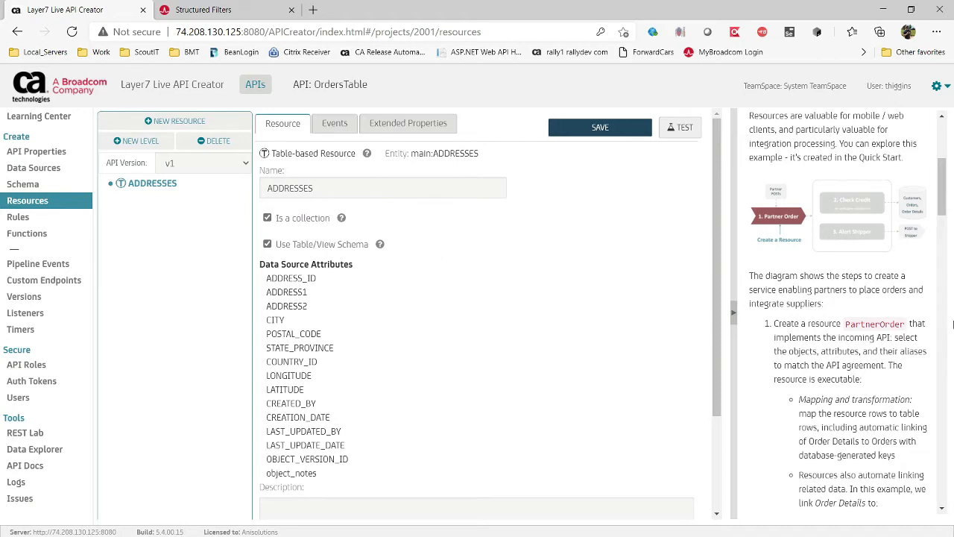
Step: Read the context help on how custom resources shape the API and join data from multiple databases
scroll(887, 320, "up", 3)
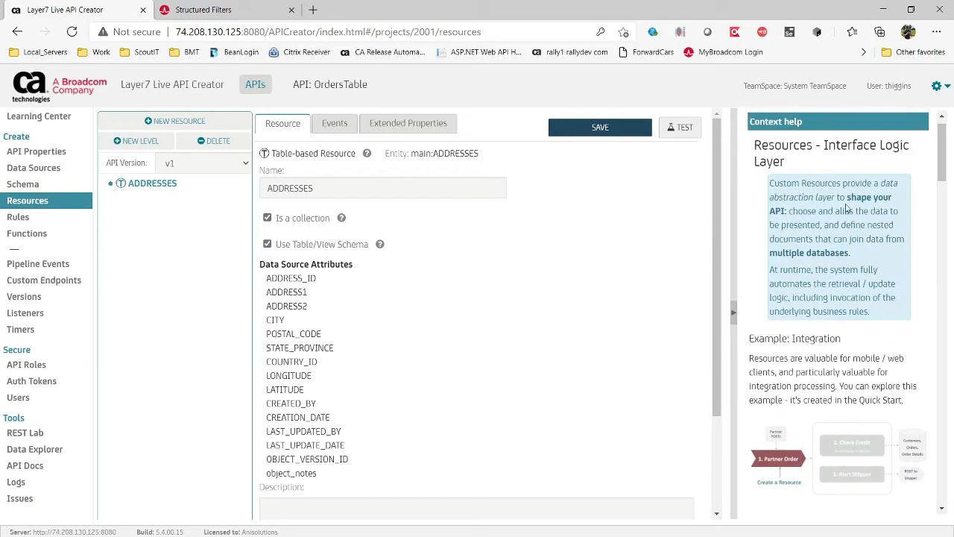
left_click_drag(801, 184, 848, 194)
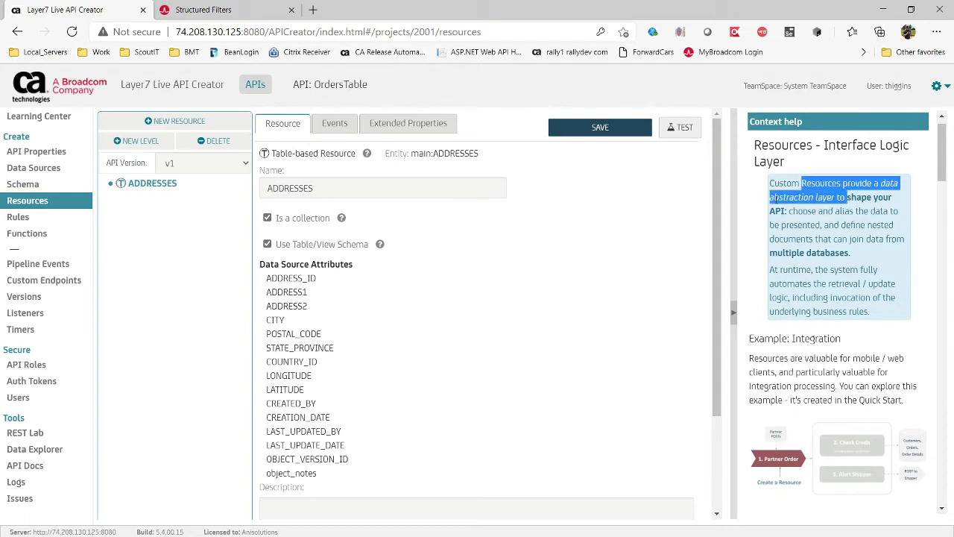
left_click(809, 209)
left_click_drag(828, 198, 874, 211)
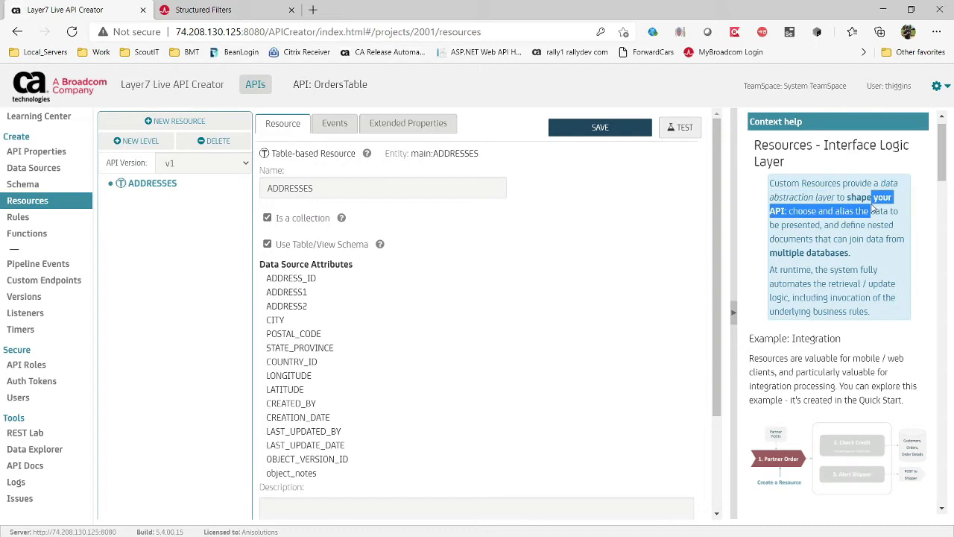
left_click_drag(855, 255, 852, 240)
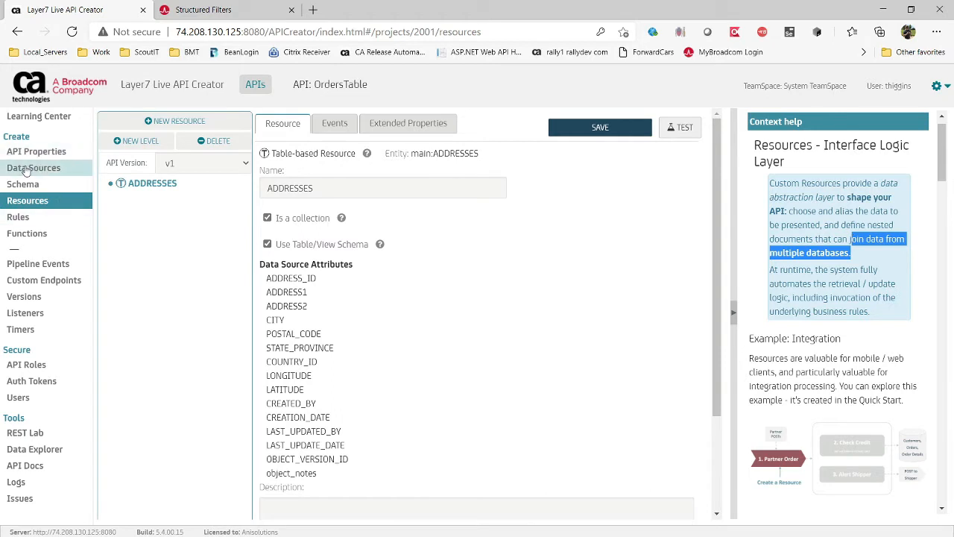
Step: Delete the ADDRESSES resource and revisit the API's data sources, schema and resources sections
left_click(215, 141)
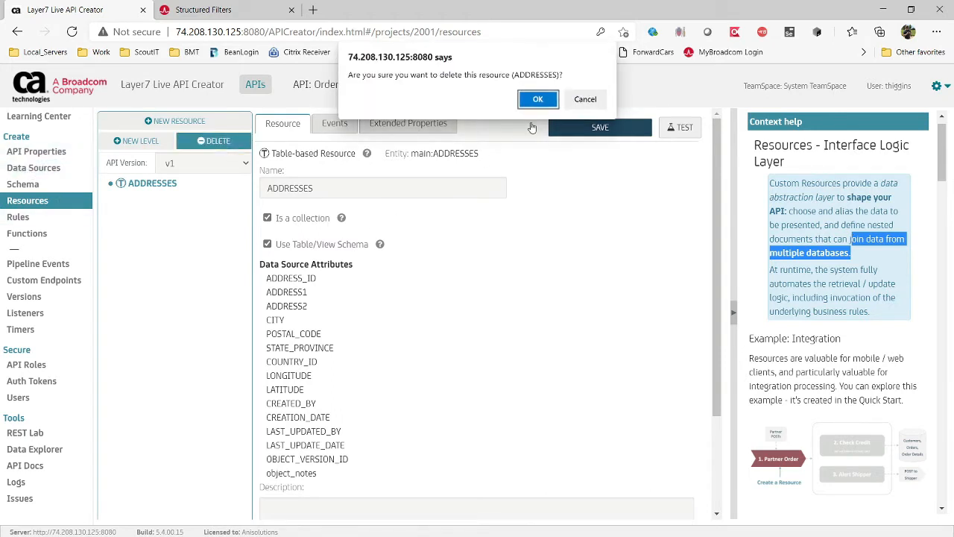
left_click(530, 107)
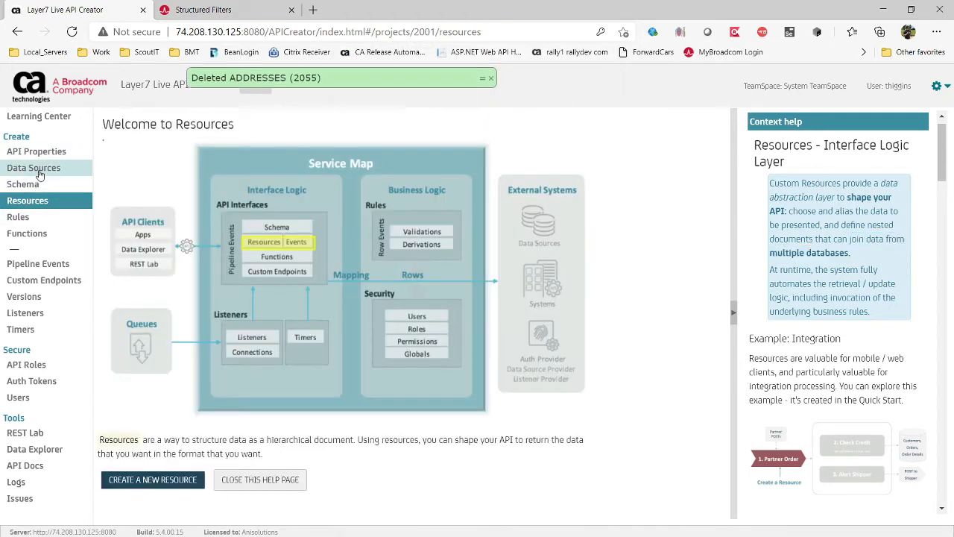
left_click(39, 172)
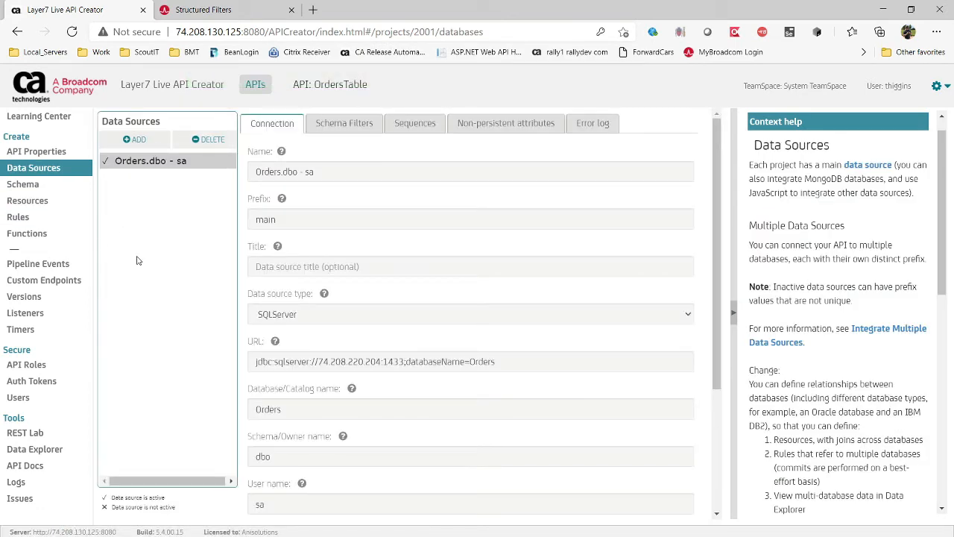
left_click(18, 197)
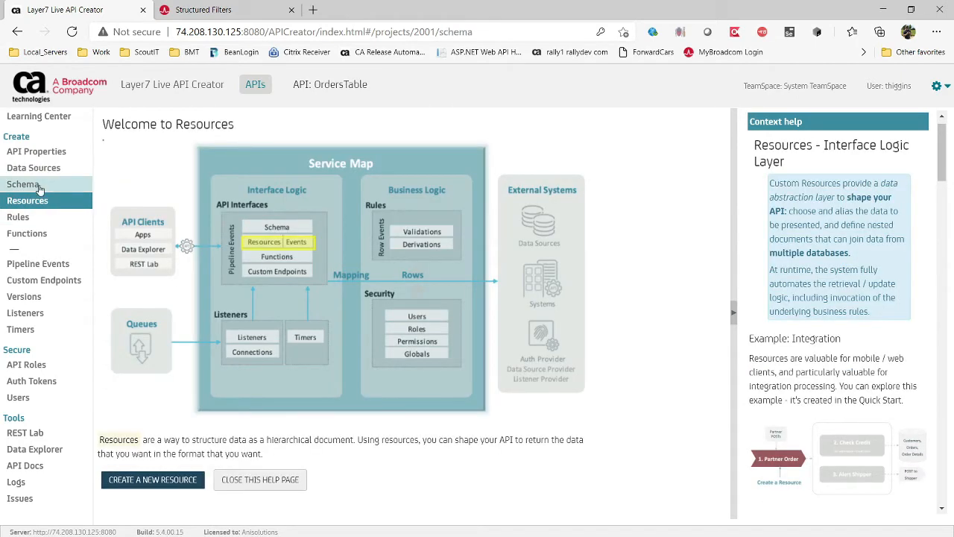
left_click(39, 186)
left_click(60, 200)
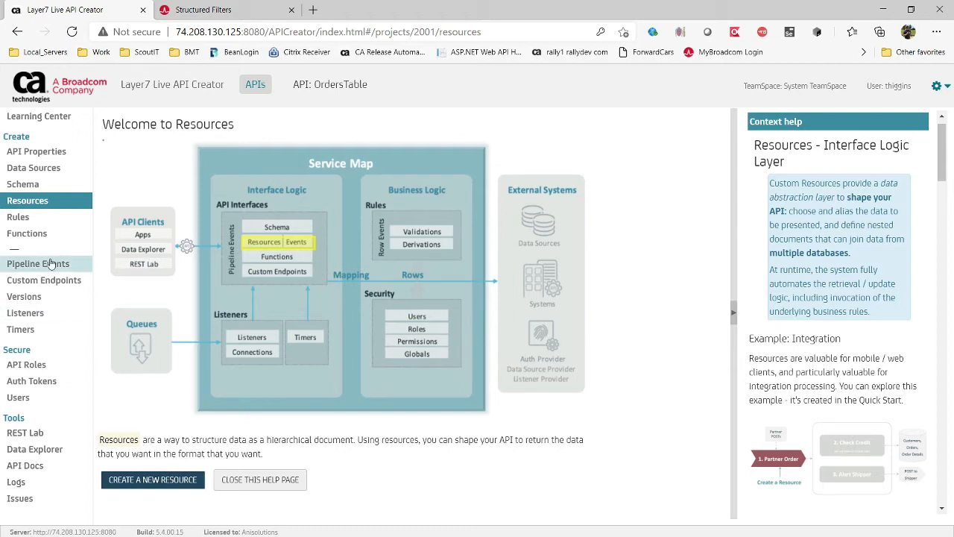
Step: Open the API's rules overview and read the context help on reactive logic and the integration example
left_click(33, 218)
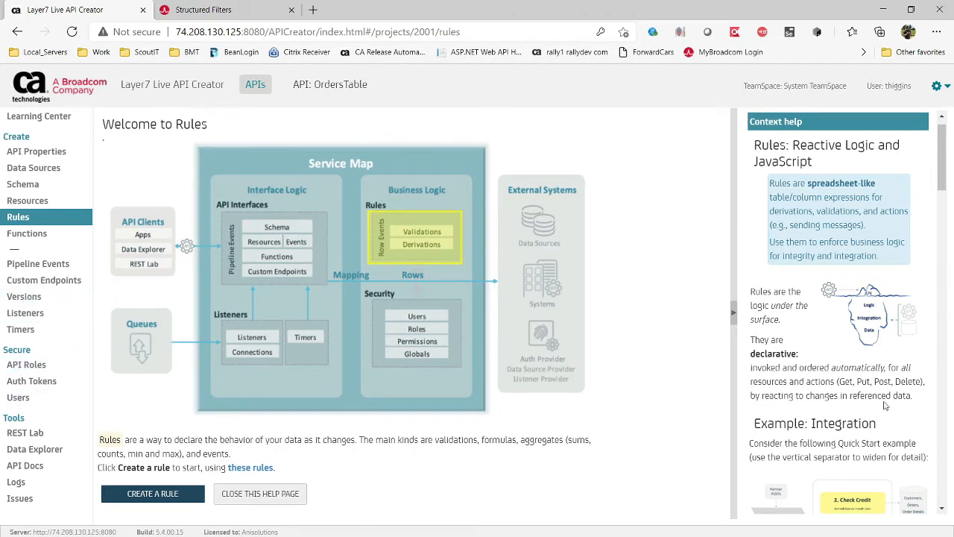
left_click_drag(909, 396, 766, 210)
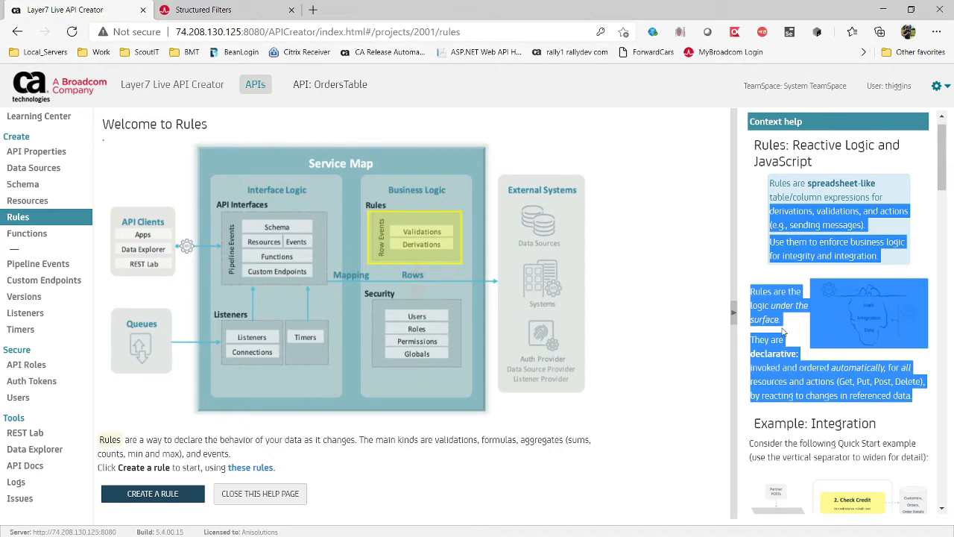
left_click(827, 392)
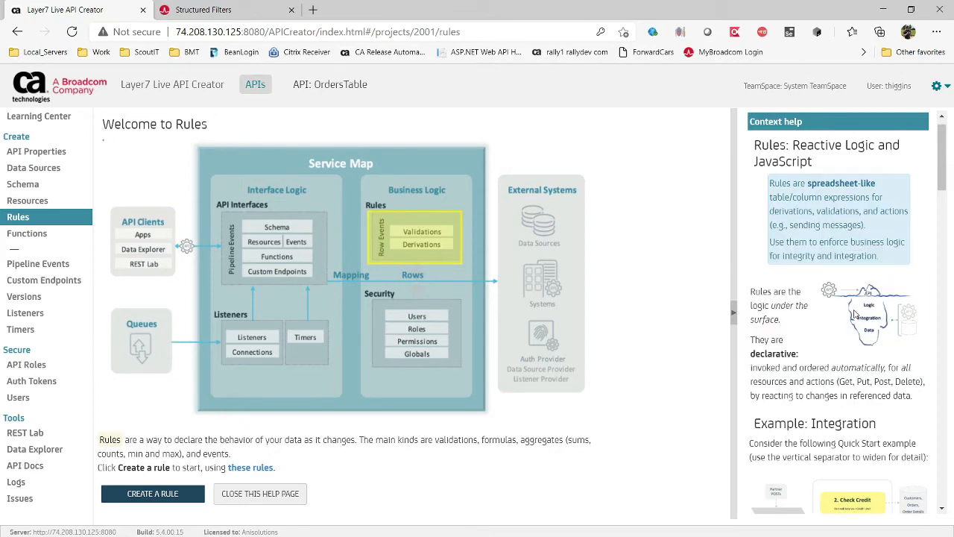
scroll(857, 320, "down", 3)
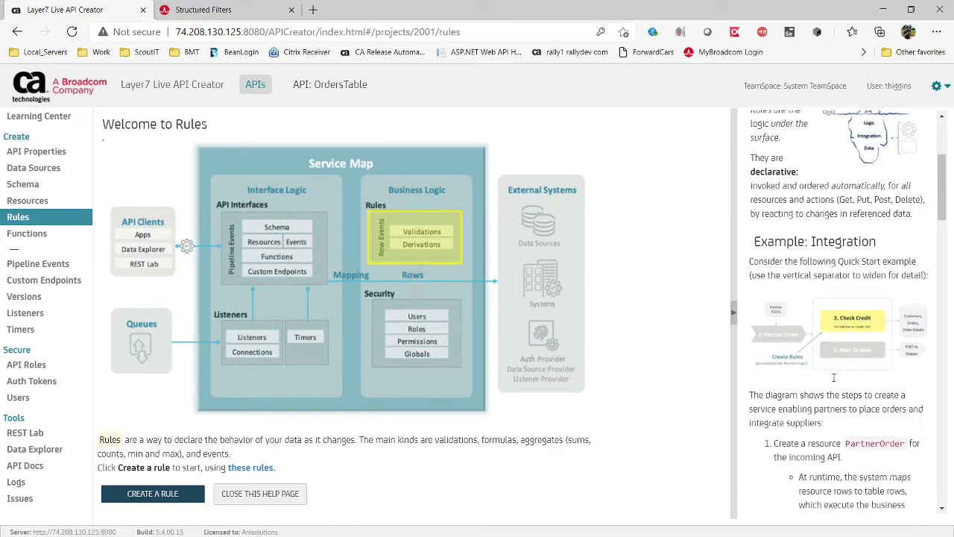
scroll(834, 381, "down", 6)
scroll(826, 407, "down", 6)
scroll(825, 410, "up", 15)
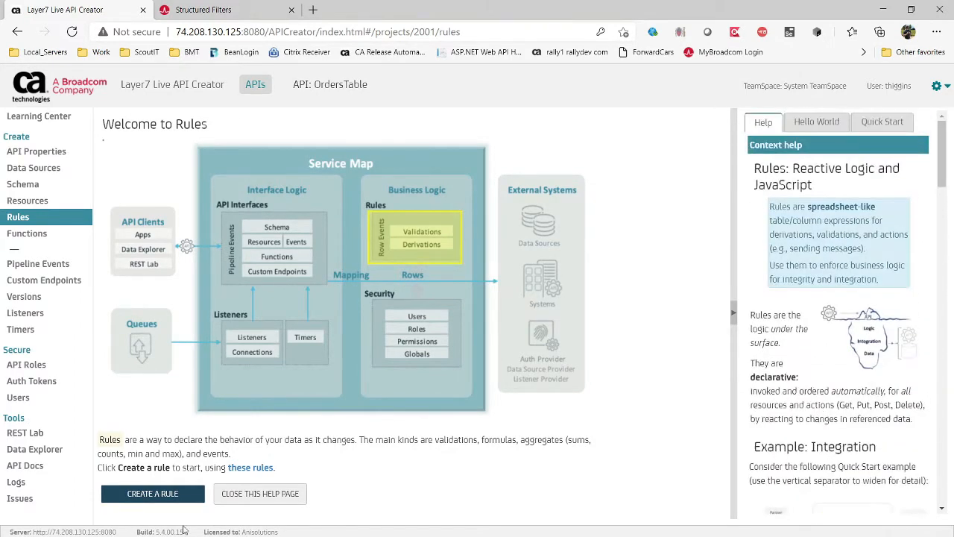
Step: Create a Sum rule for the main:ORDERS entity
left_click(156, 493)
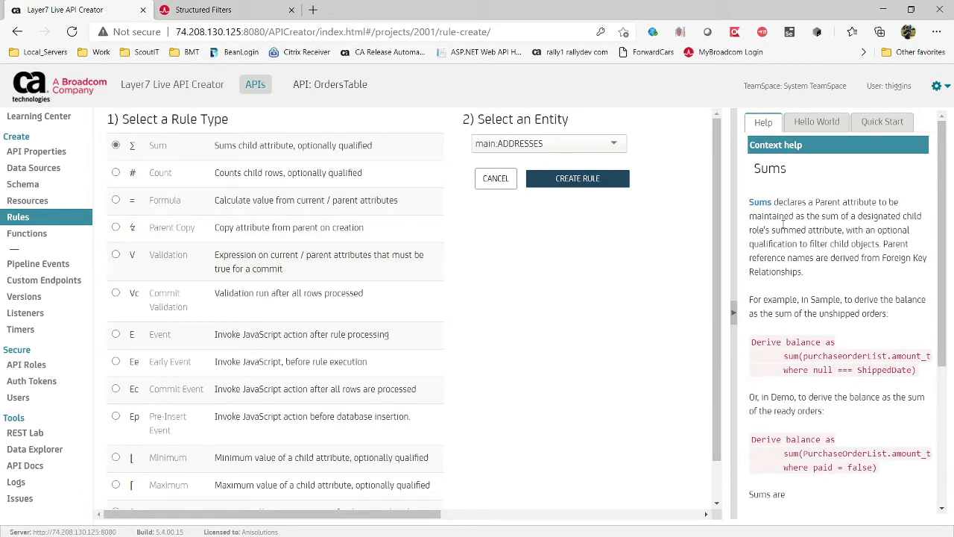
left_click(179, 204)
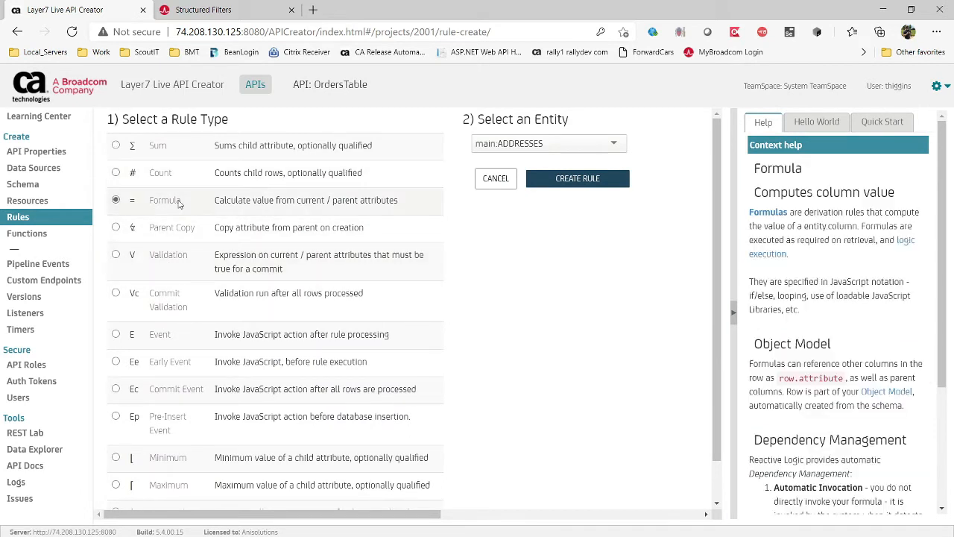
scroll(246, 415, "down", 1)
scroll(232, 460, "up", 1)
left_click(592, 147)
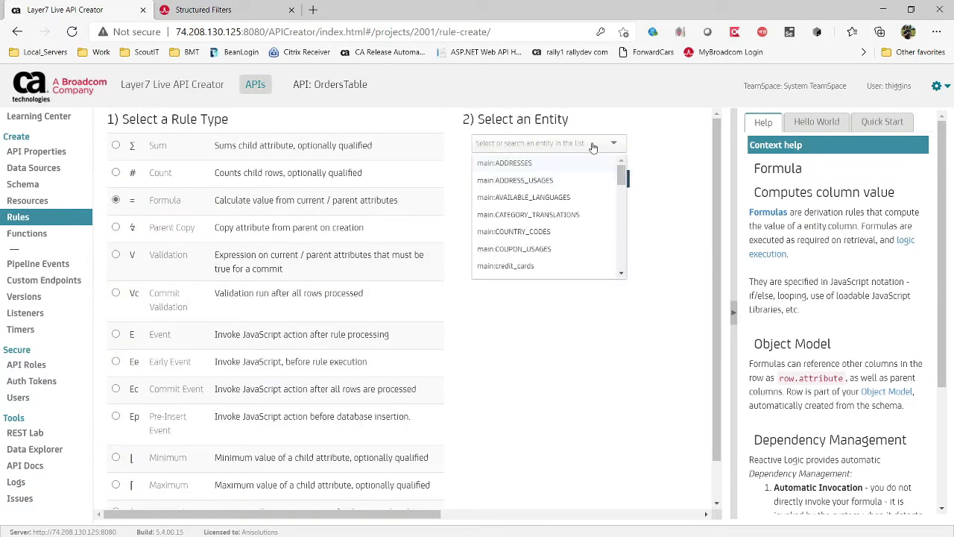
scroll(563, 248, "down", 1)
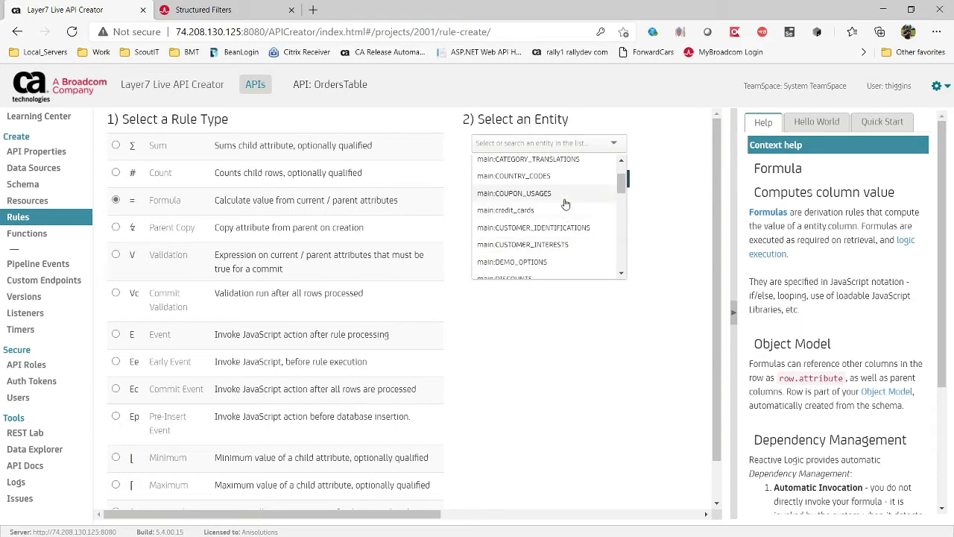
scroll(558, 245, "down", 1)
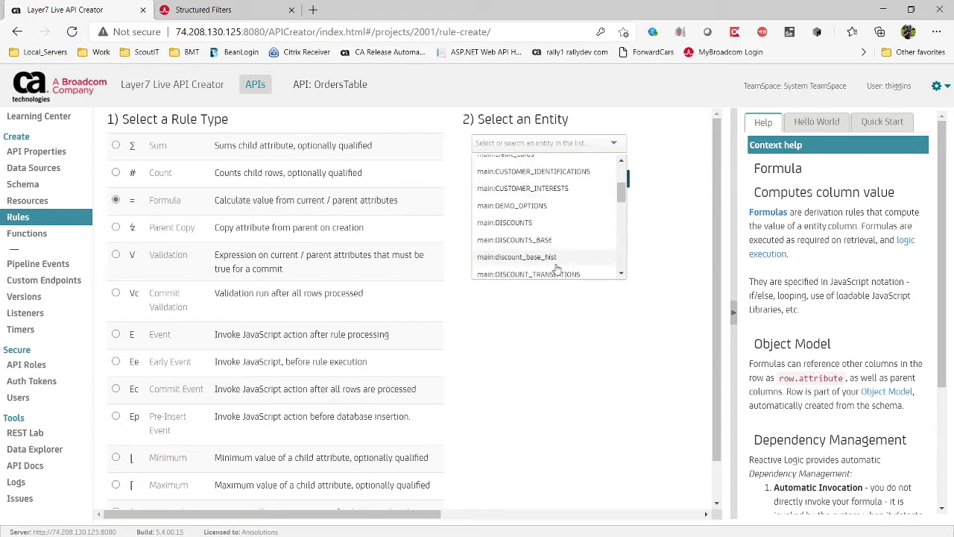
scroll(577, 242, "down", 1)
scroll(580, 242, "down", 1)
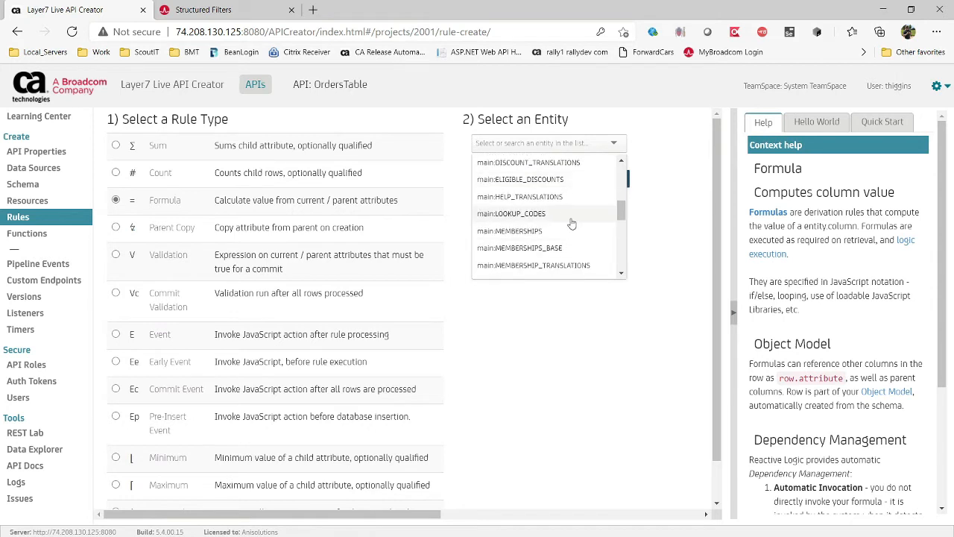
scroll(570, 224, "down", 2)
left_click(550, 213)
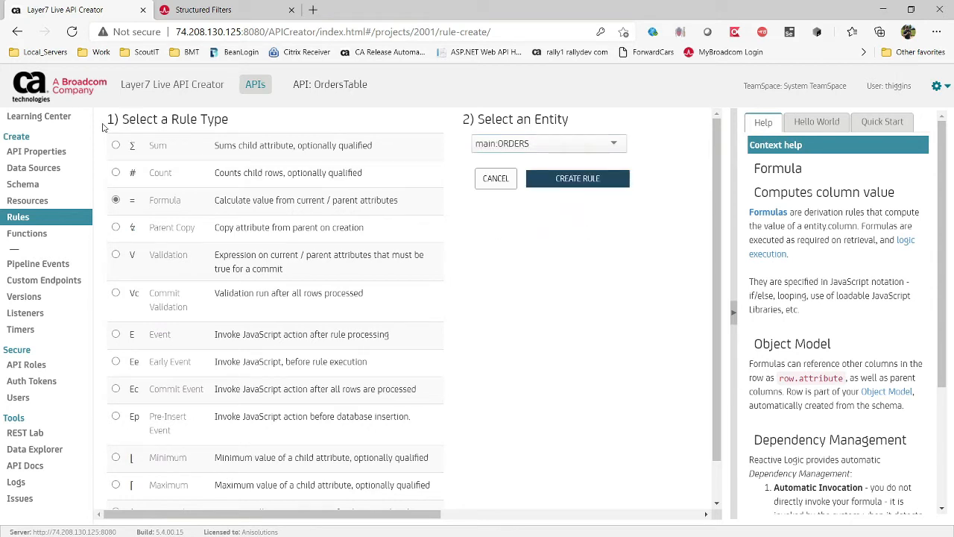
left_click(116, 146)
left_click(600, 182)
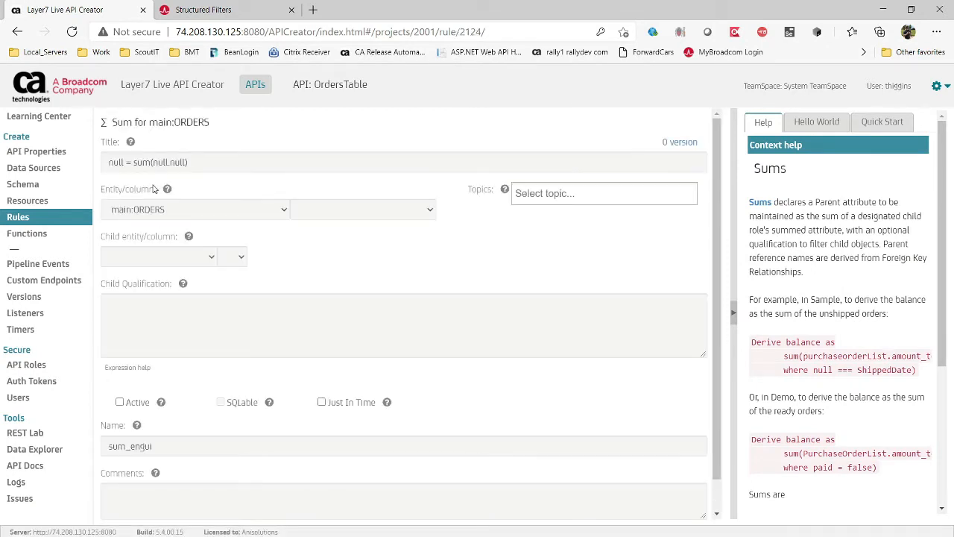
Step: Define the rule to derive ORDER_TOTAL as the sum of QUANTITY from ORDER_ITEMS_List, make it active and save it
left_click(387, 212)
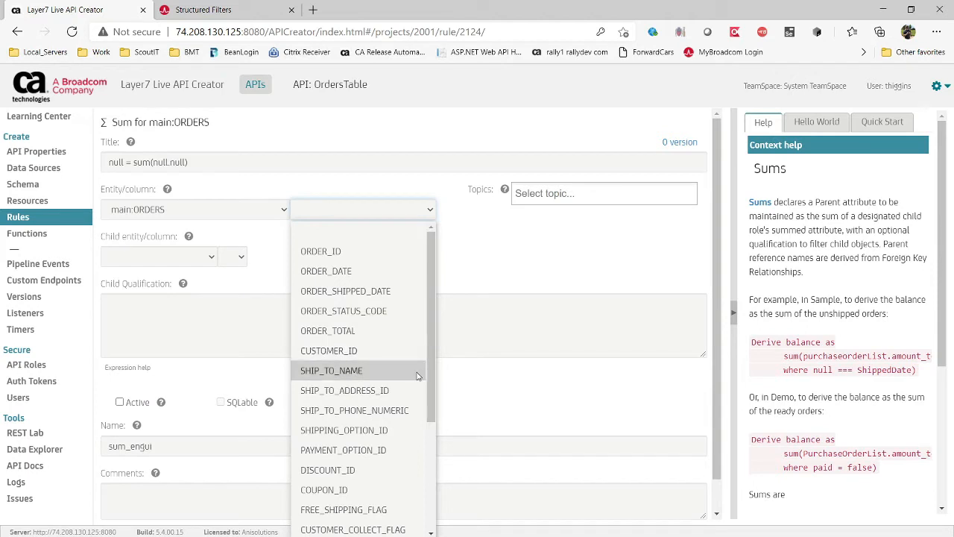
left_click(380, 330)
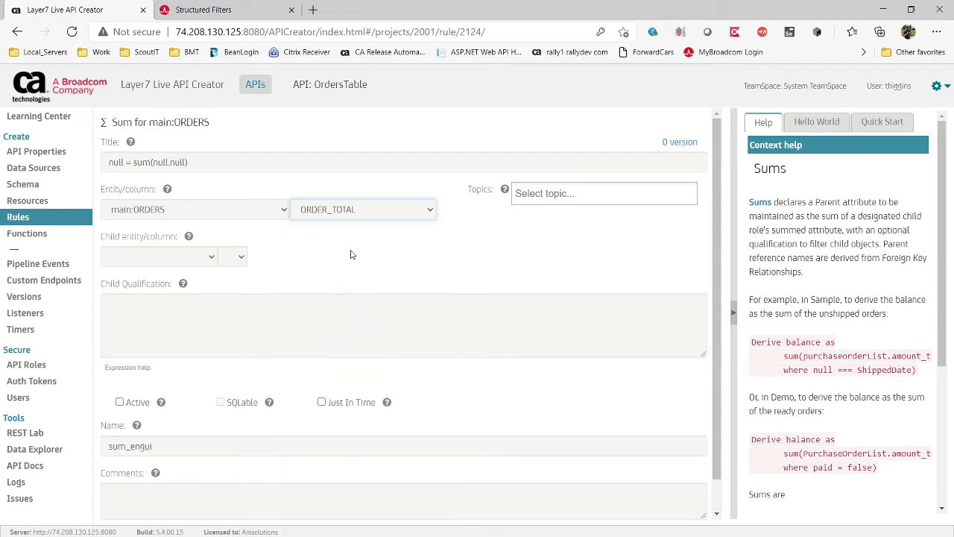
left_click(208, 258)
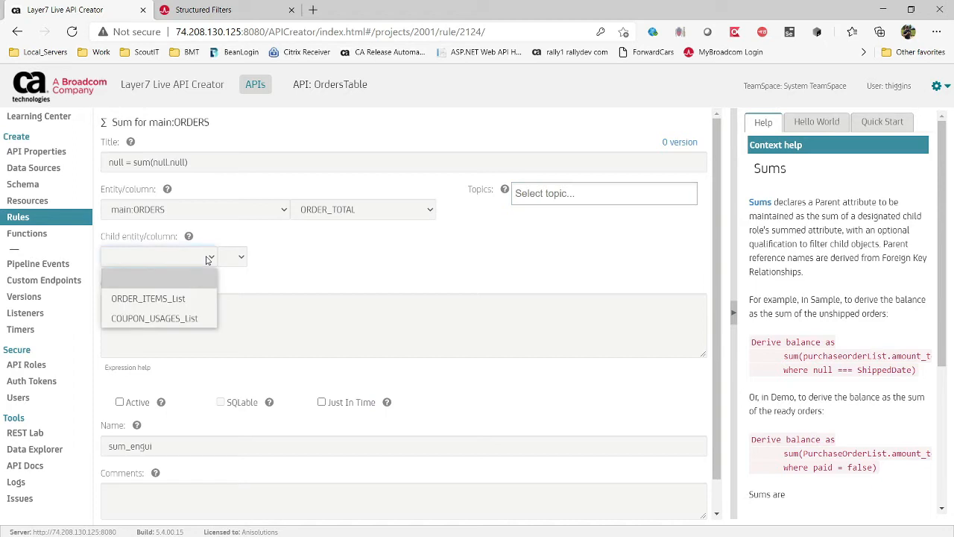
left_click(193, 301)
left_click(277, 262)
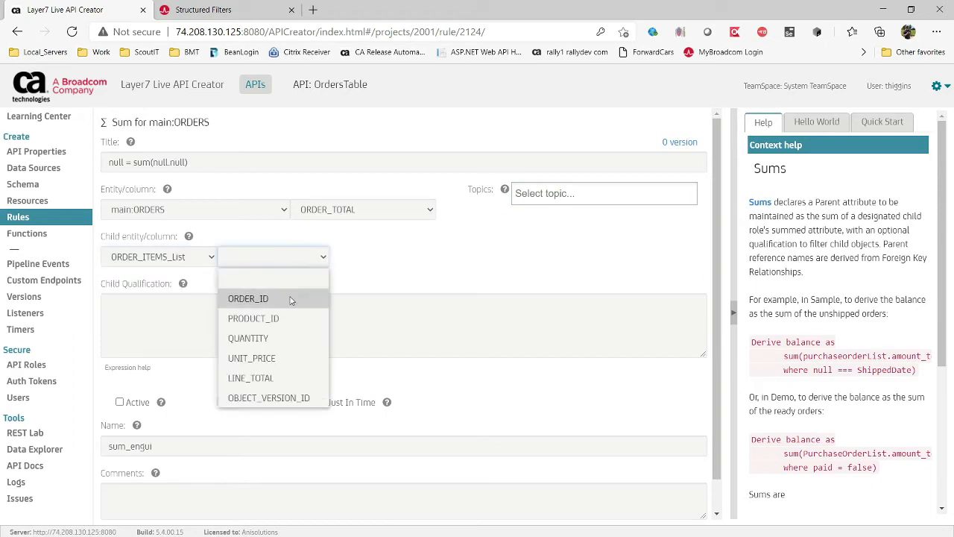
left_click(296, 337)
left_click(119, 401)
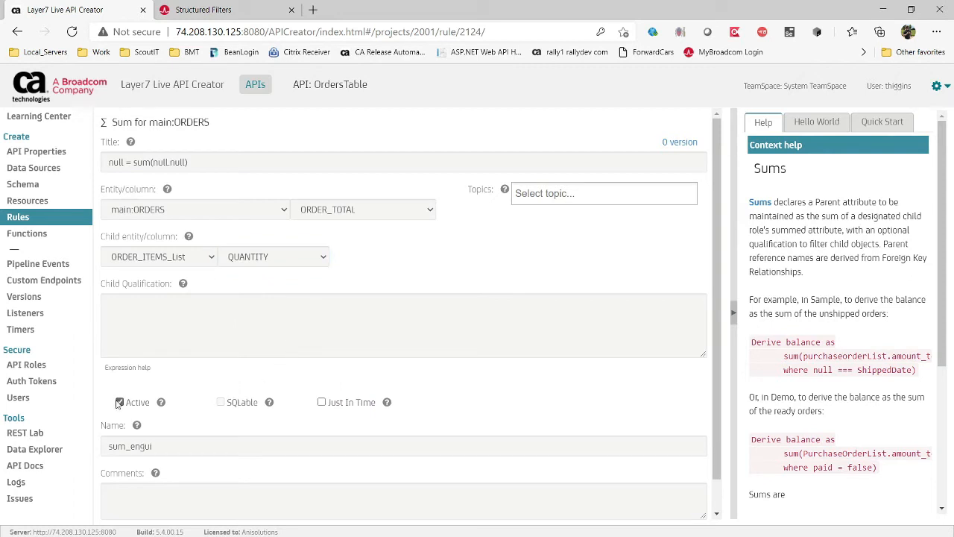
scroll(191, 402, "down", 1)
left_click(190, 510)
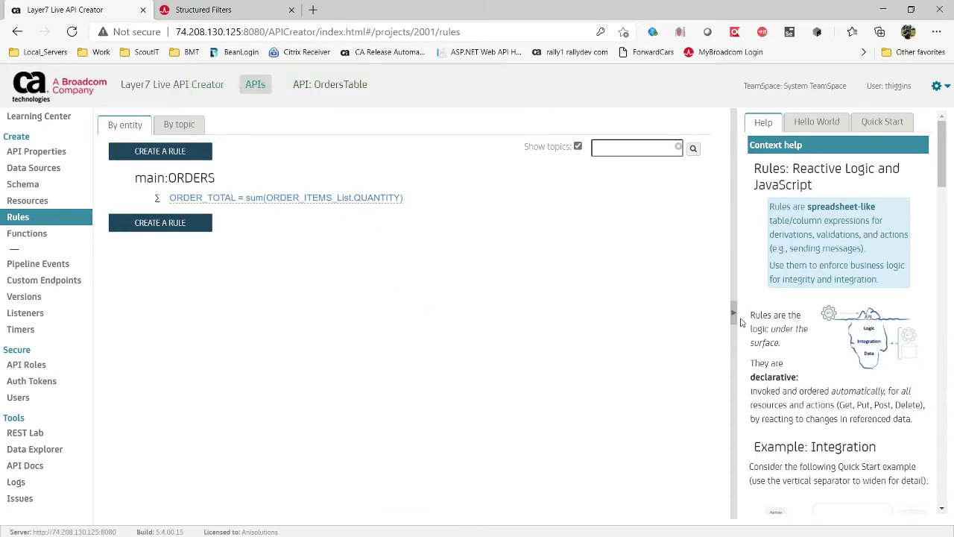
Step: Read through the rules context help, including the reasons for using rules and the section on dynamic logic
scroll(832, 410, "down", 1)
scroll(833, 410, "down", 10)
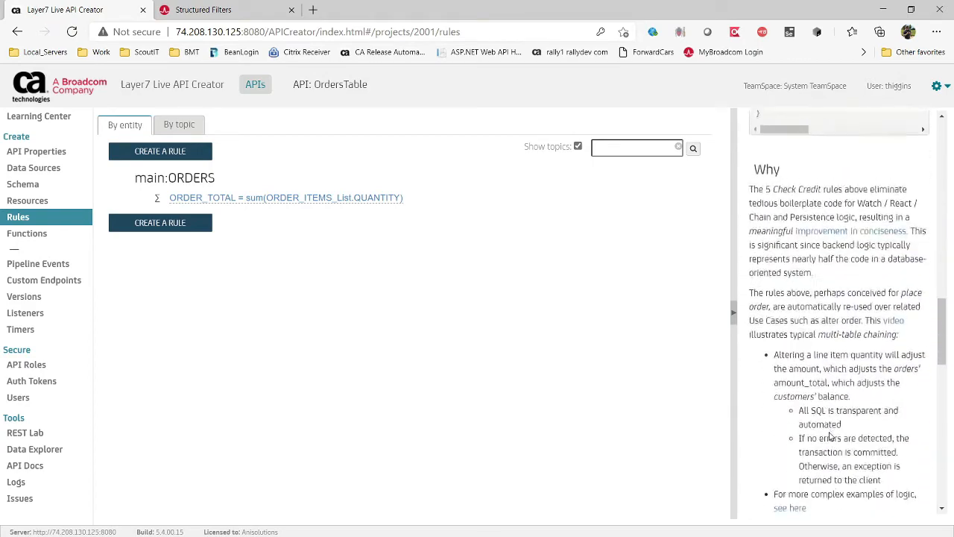
scroll(832, 307, "down", 10)
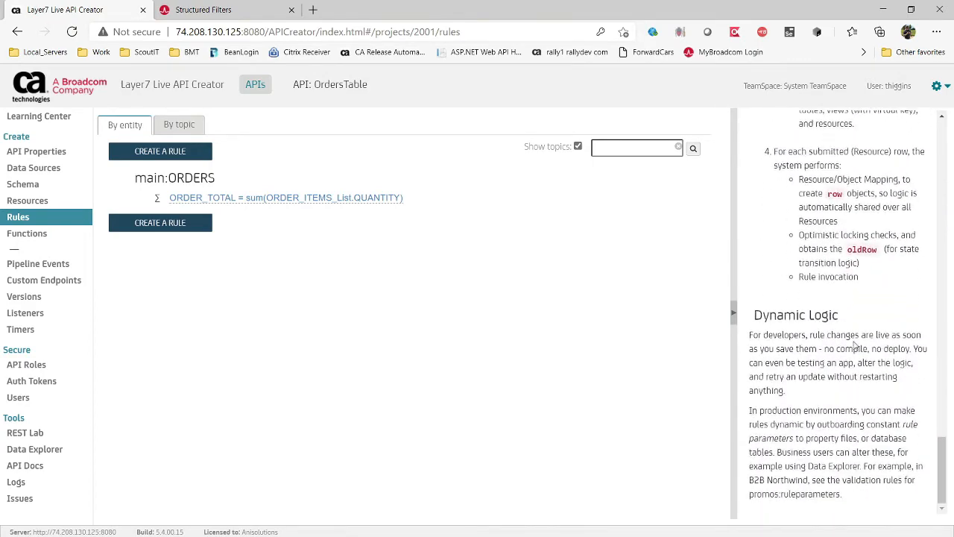
scroll(848, 346, "up", 8)
scroll(848, 347, "up", 5)
scroll(845, 341, "up", 5)
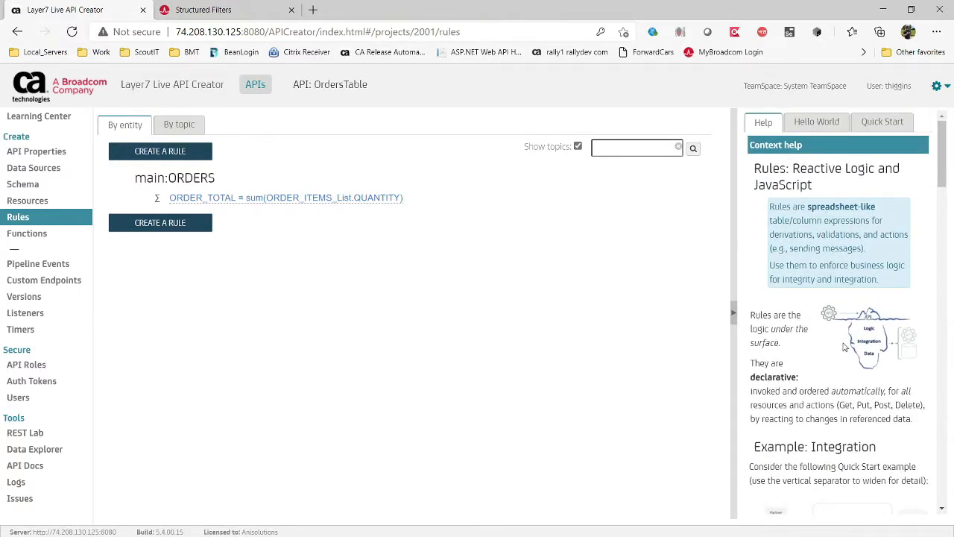
scroll(839, 369, "down", 2)
Step: Open the rule type selection, read the help on sums and its derivation examples and condition syntax, and leave without creating a rule
left_click(158, 223)
scroll(441, 249, "down", 2)
scroll(814, 277, "up", 2)
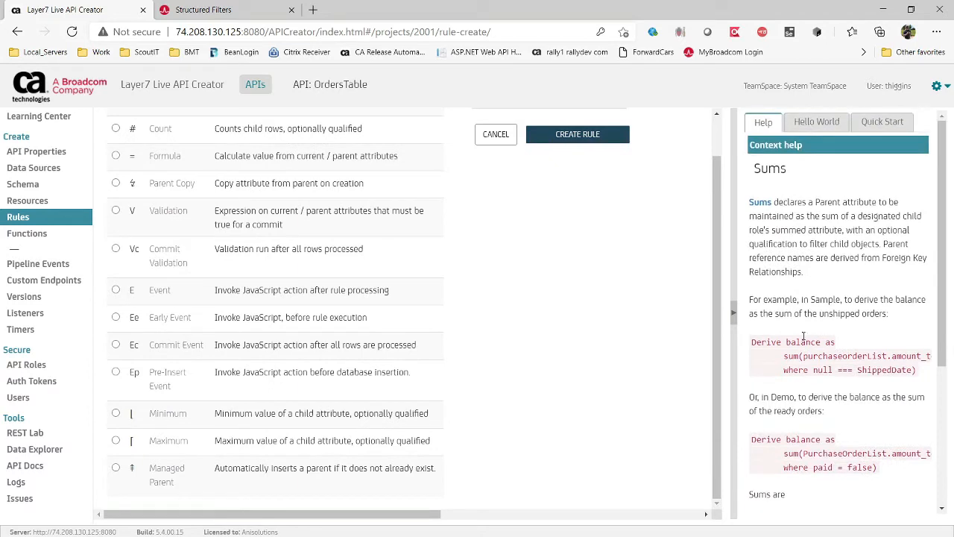
left_click_drag(776, 342, 801, 343)
left_click(793, 368)
left_click_drag(919, 374, 748, 337)
scroll(868, 414, "down", 3)
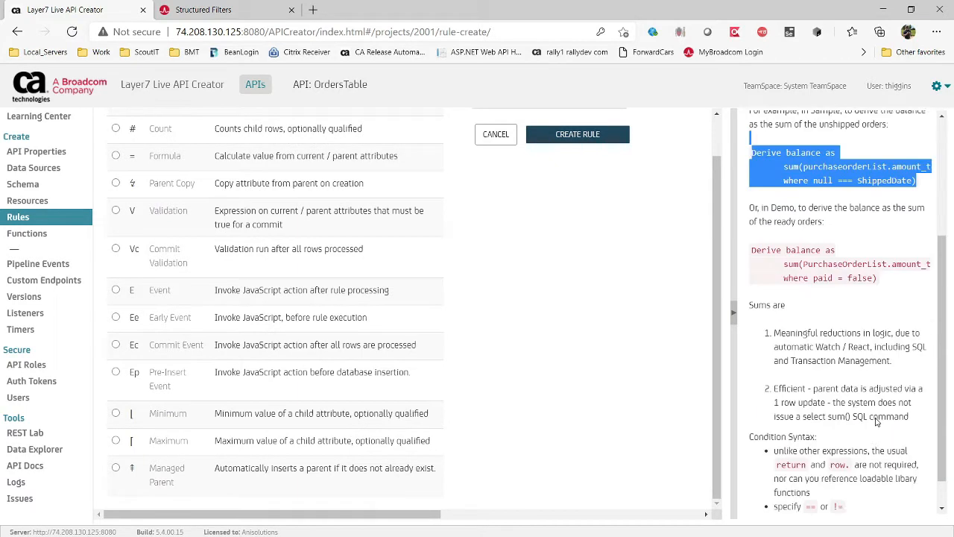
scroll(480, 395, "up", 1)
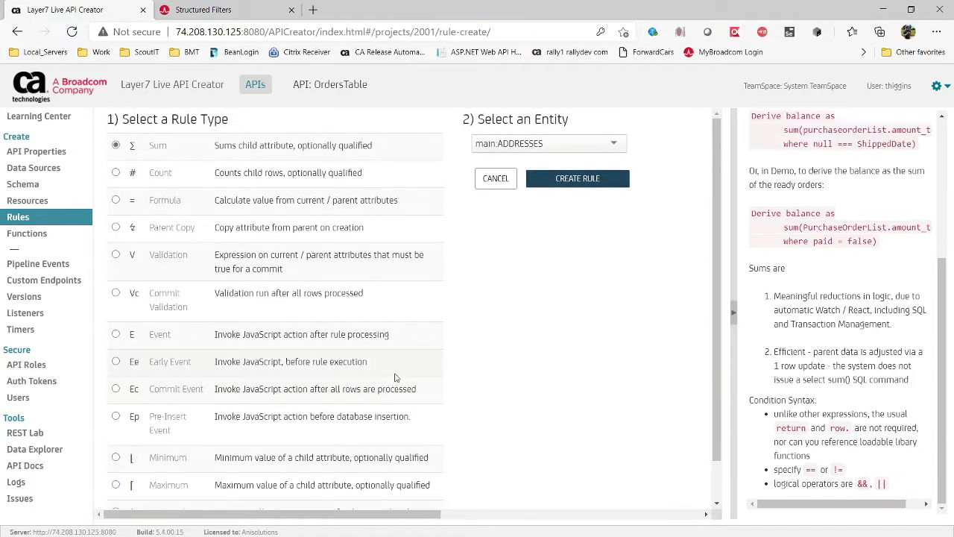
key("alt+Left")
Step: Open the API's functions overview and read the description of functions as hand-written REST endpoints
left_click(51, 235)
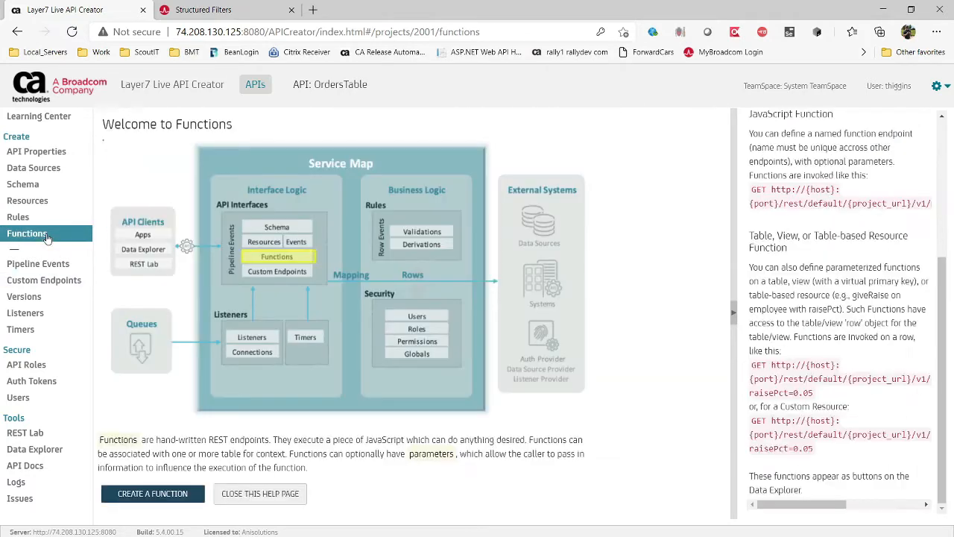
double_click(246, 440)
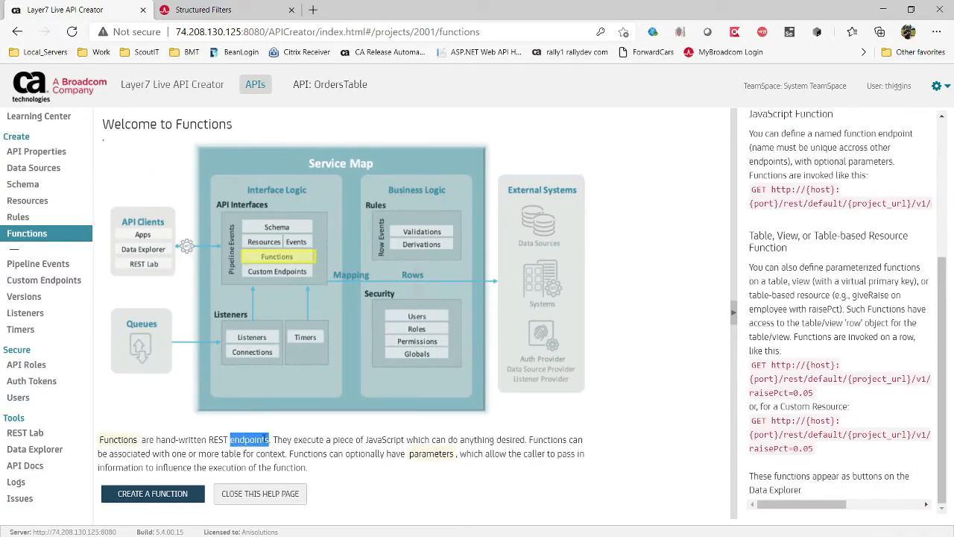
left_click_drag(266, 441, 111, 444)
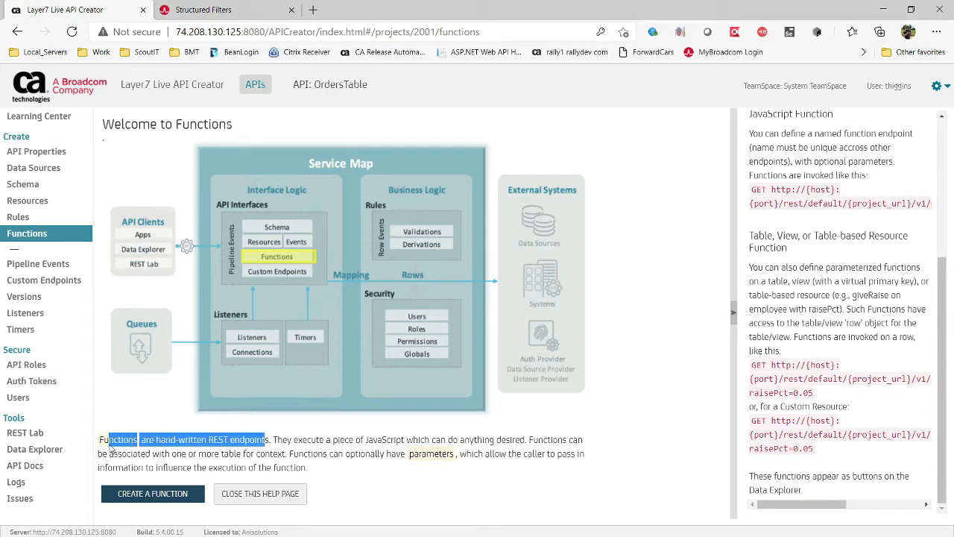
Step: Create a function and name it hello, consulting the example calls in the context help
left_click(156, 498)
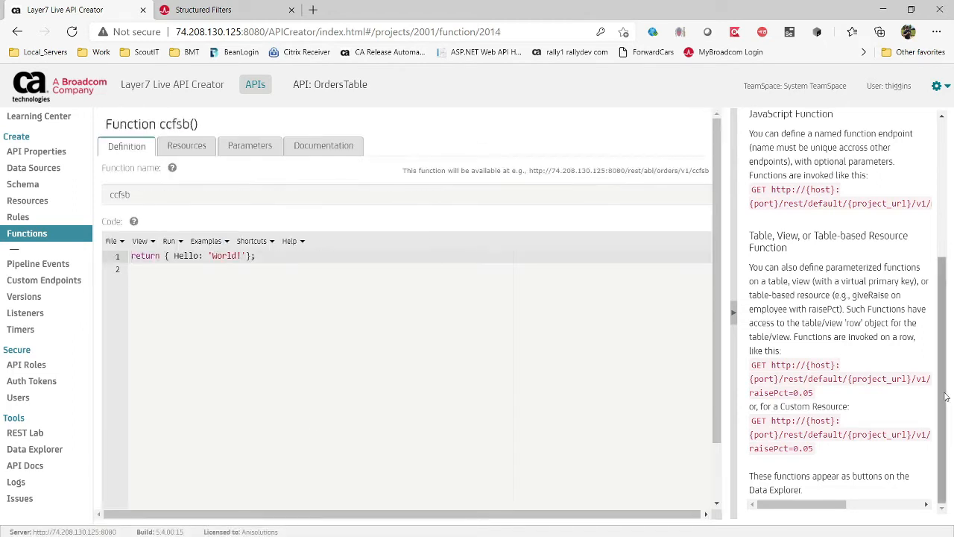
left_click_drag(814, 393, 748, 363)
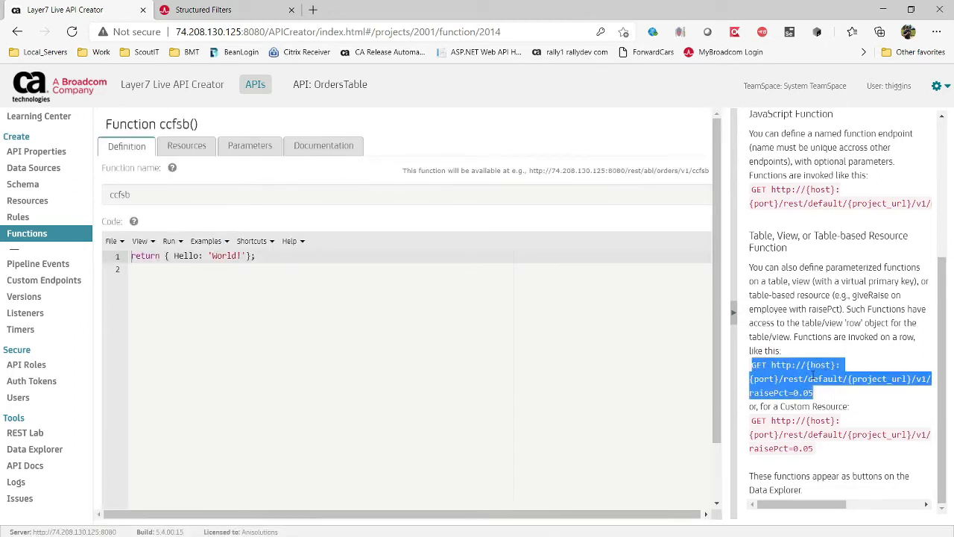
left_click(300, 348)
left_click_drag(138, 196, 70, 201)
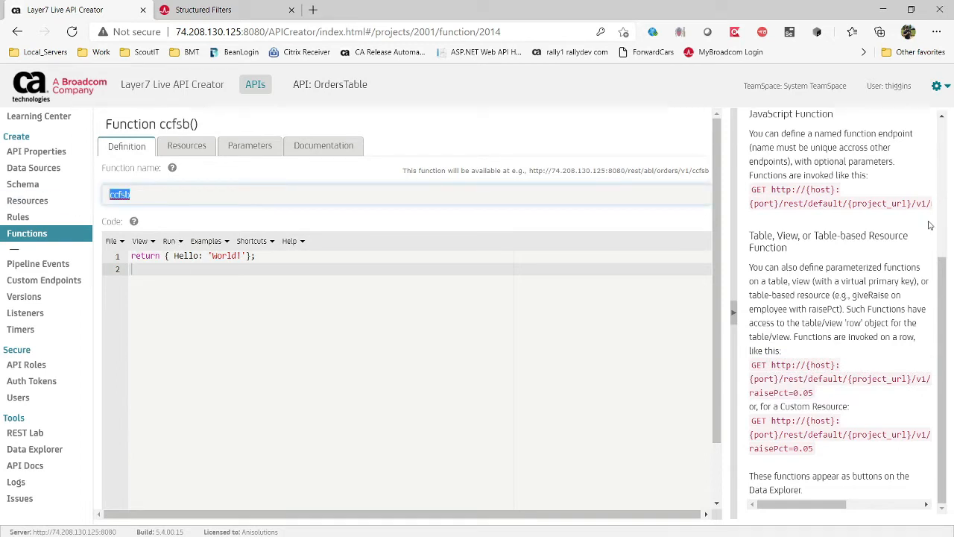
type("hello")
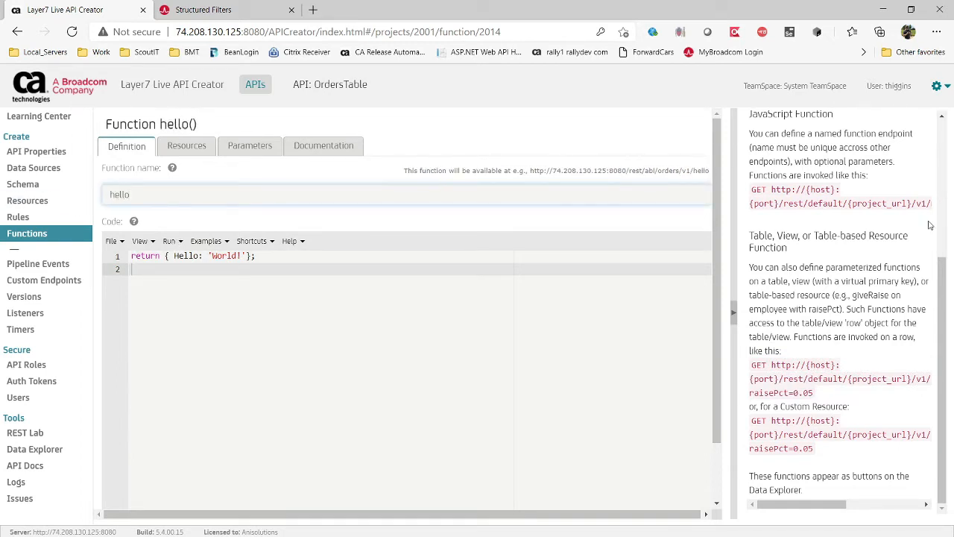
left_click_drag(198, 123, 160, 124)
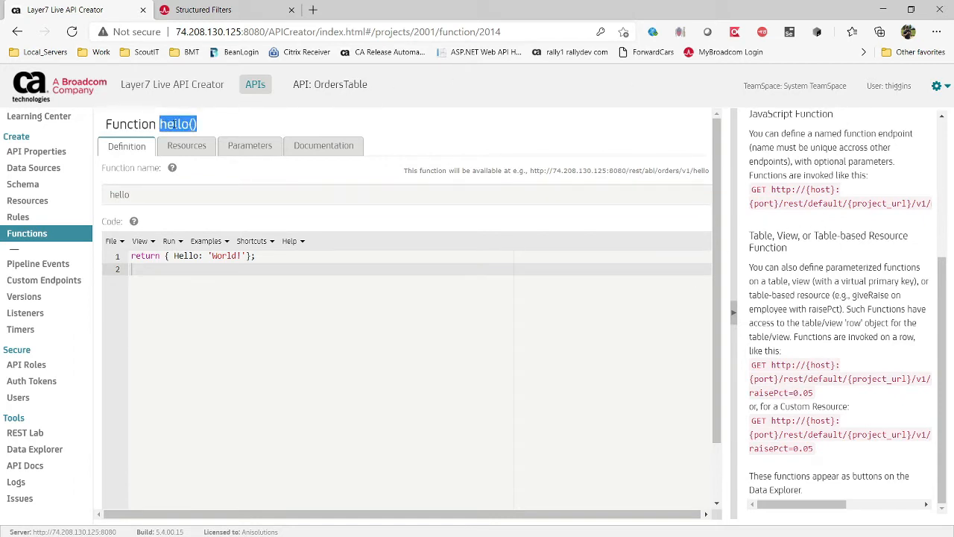
left_click(168, 276)
Step: Examine the hello function's type, parameters, documentation and return type, and its JavaScript code
left_click(185, 147)
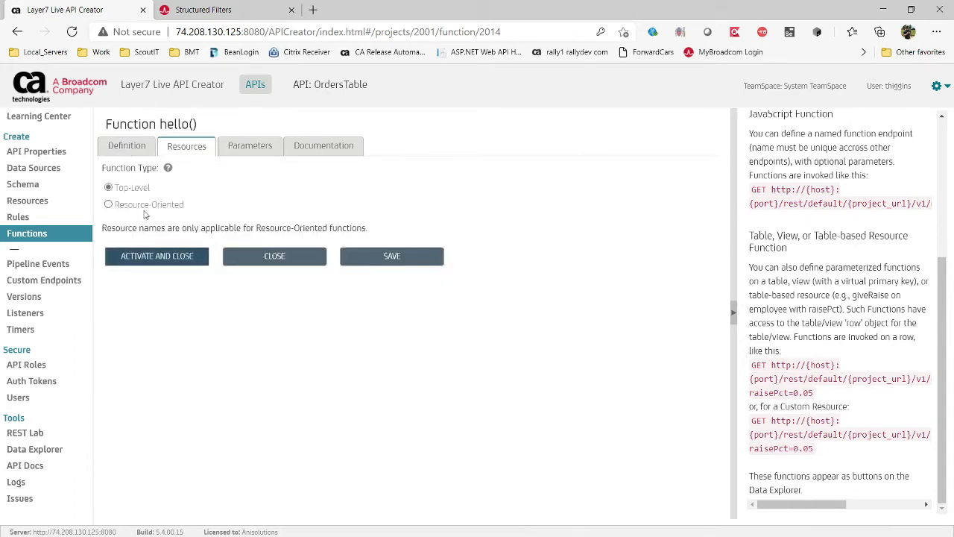
left_click(271, 145)
left_click(319, 145)
left_click(227, 328)
key("ctrl+a")
left_click(200, 307)
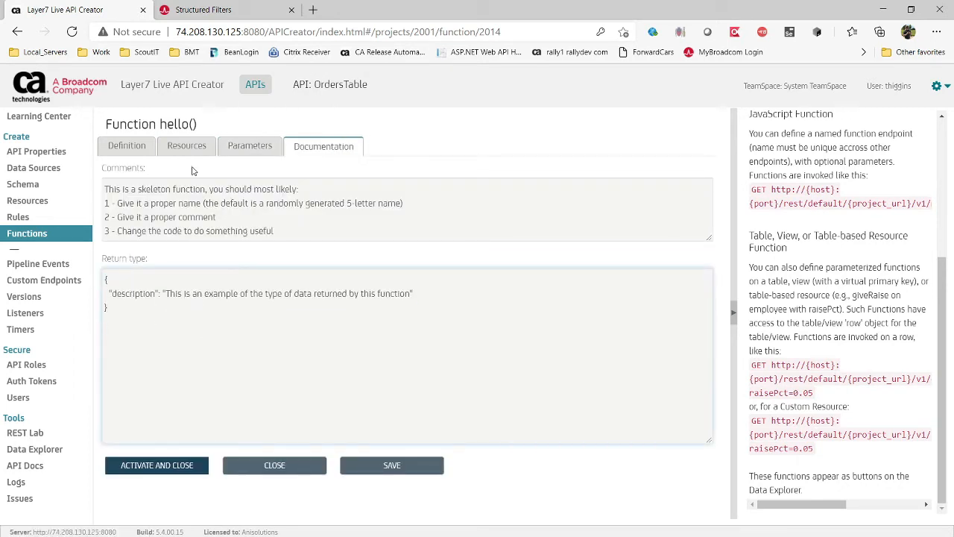
left_click(250, 147)
left_click(187, 149)
left_click(142, 149)
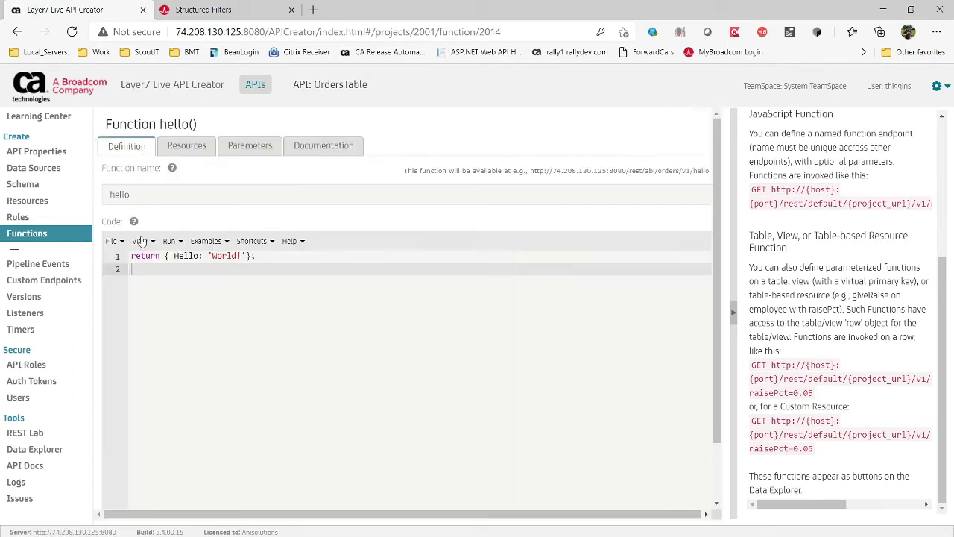
left_click_drag(213, 316, 96, 237)
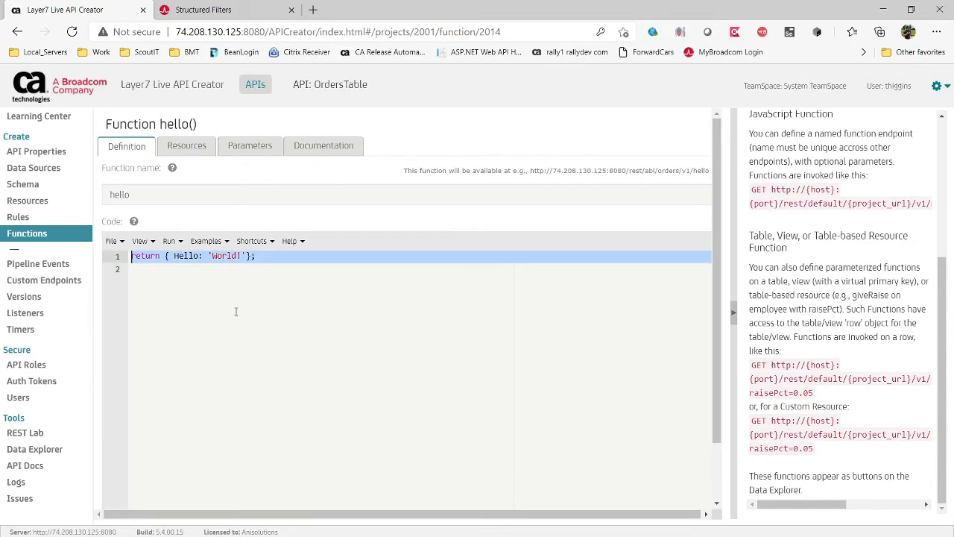
Step: Return to the function list without saving the edits and delete the ccfsb function
left_click(44, 239)
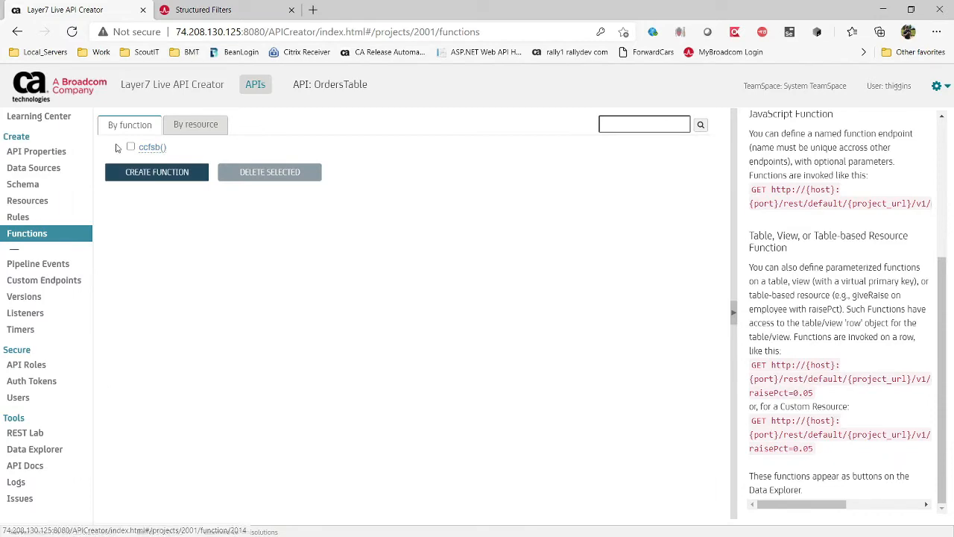
left_click(131, 148)
left_click(264, 174)
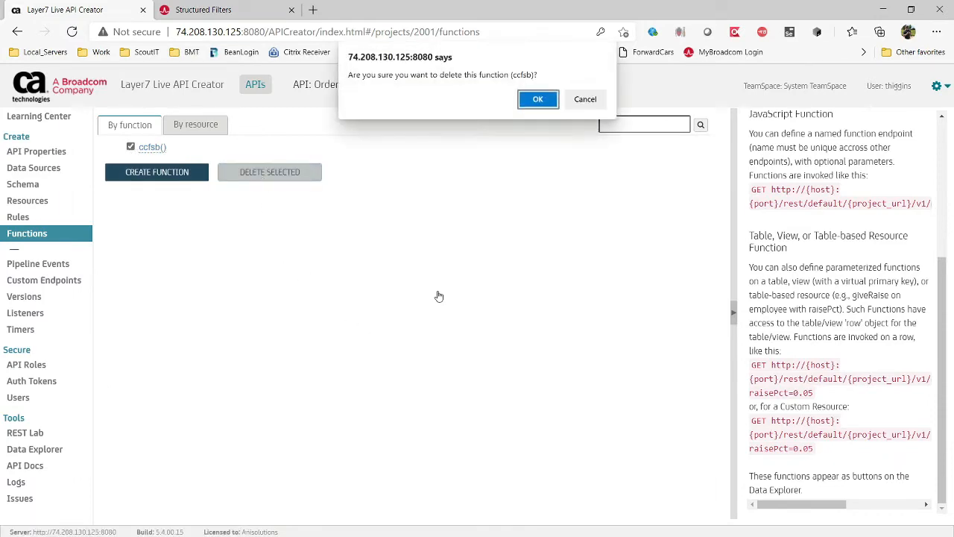
left_click(555, 105)
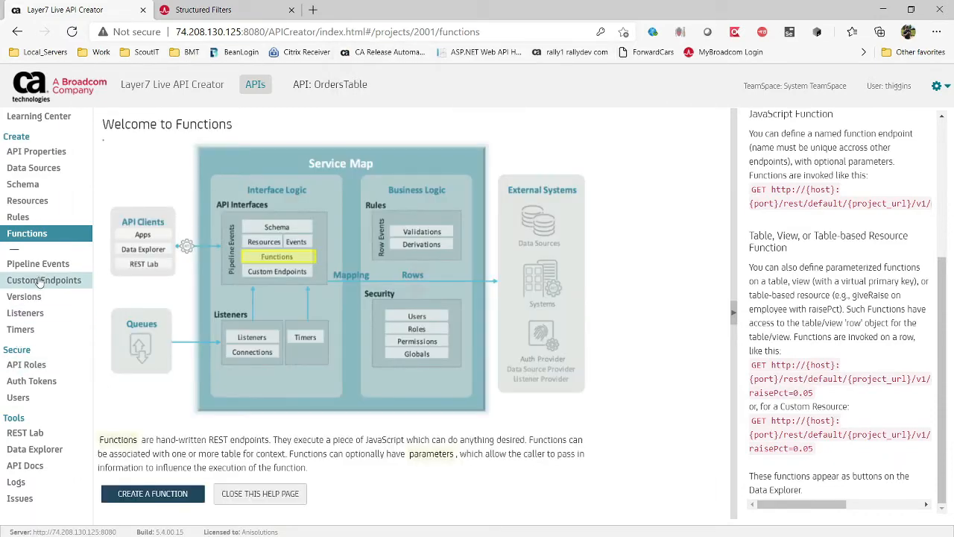
Step: Open the pipeline events overview and read the context help on request, response and error handlers
left_click(42, 270)
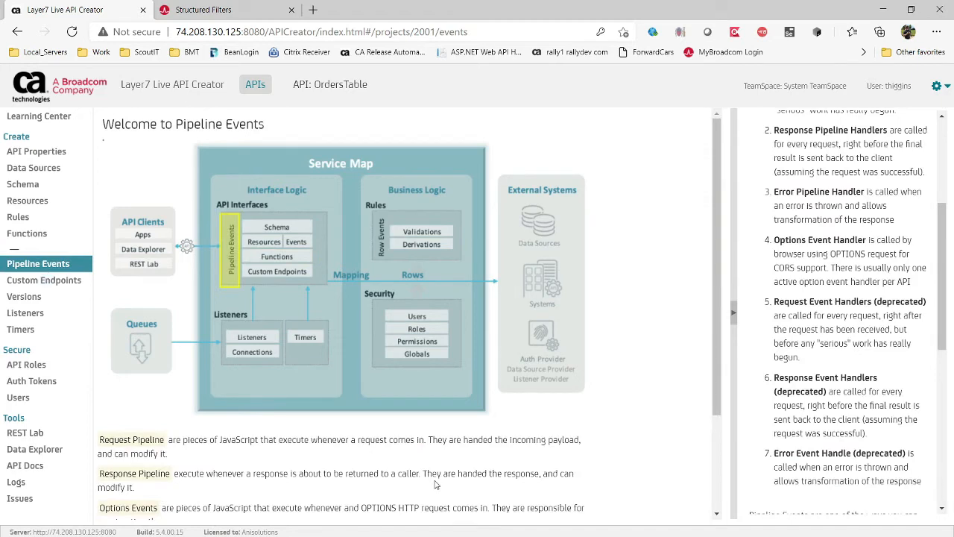
scroll(831, 162, "up", 5)
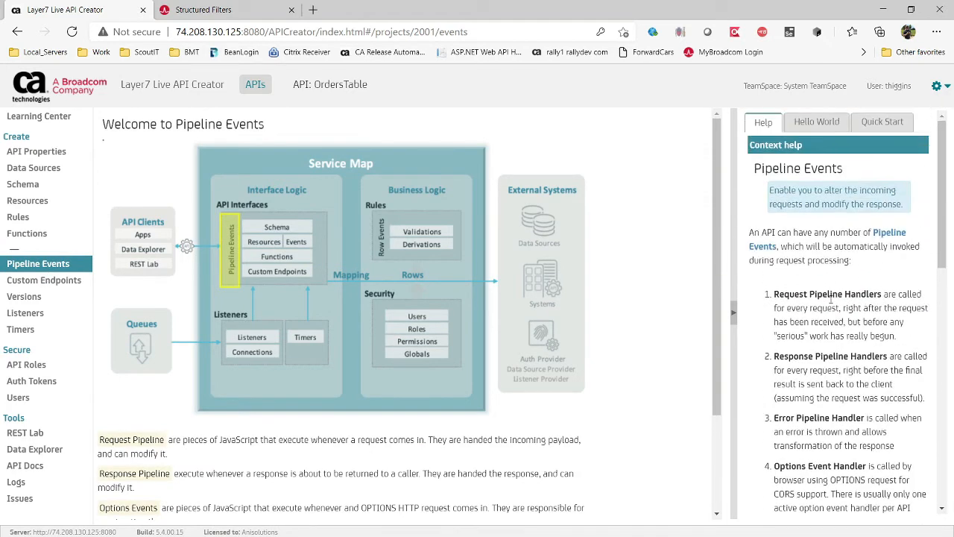
left_click_drag(806, 231, 872, 355)
scroll(871, 356, "down", 2)
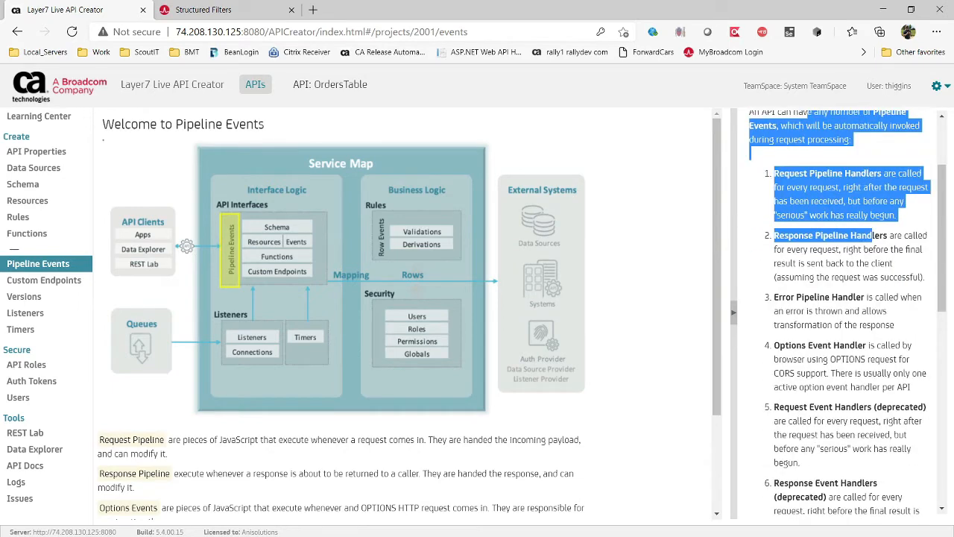
Step: Compare the custom endpoints overview with the functions overview
left_click(64, 283)
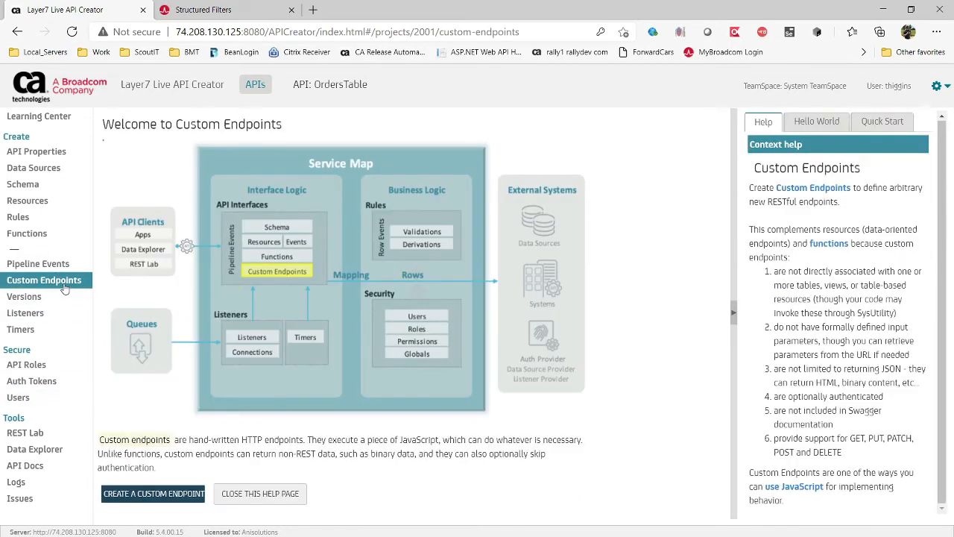
left_click(33, 234)
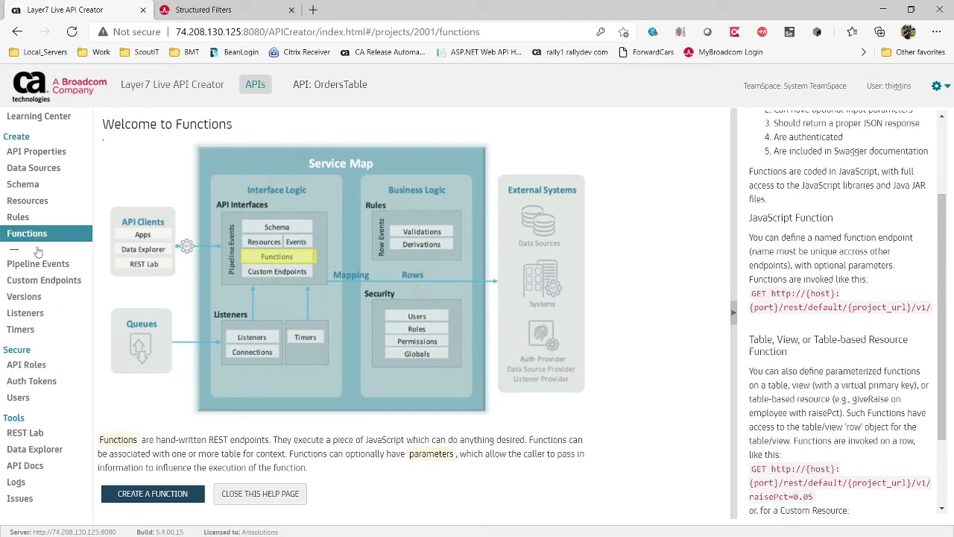
left_click(33, 279)
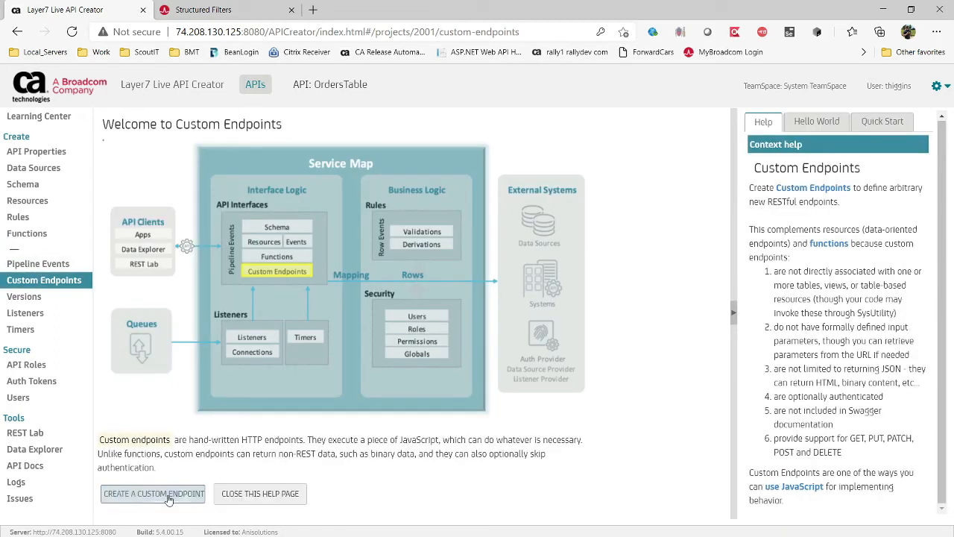
Step: Create a custom endpoint and examine its URL pattern and JavaScript code
left_click(153, 494)
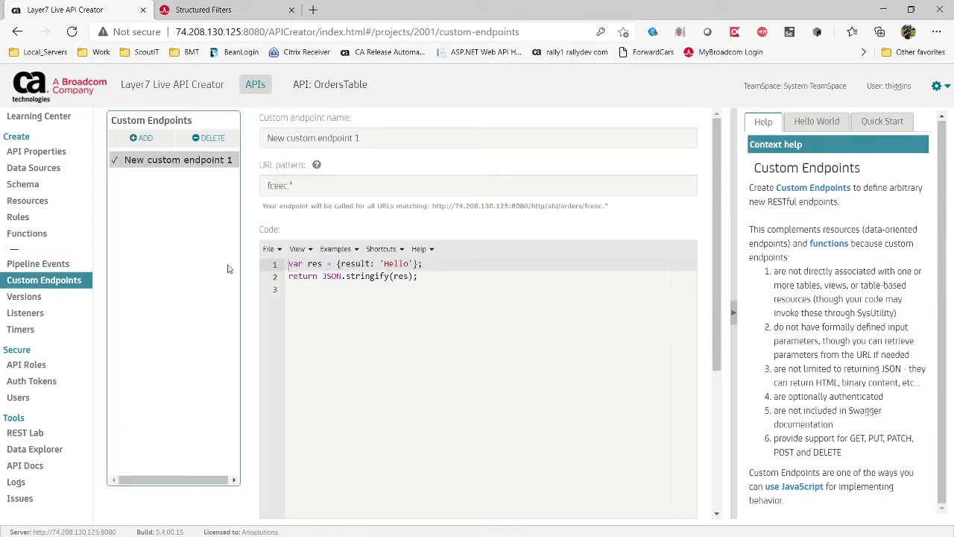
left_click_drag(399, 299, 272, 269)
left_click(414, 318)
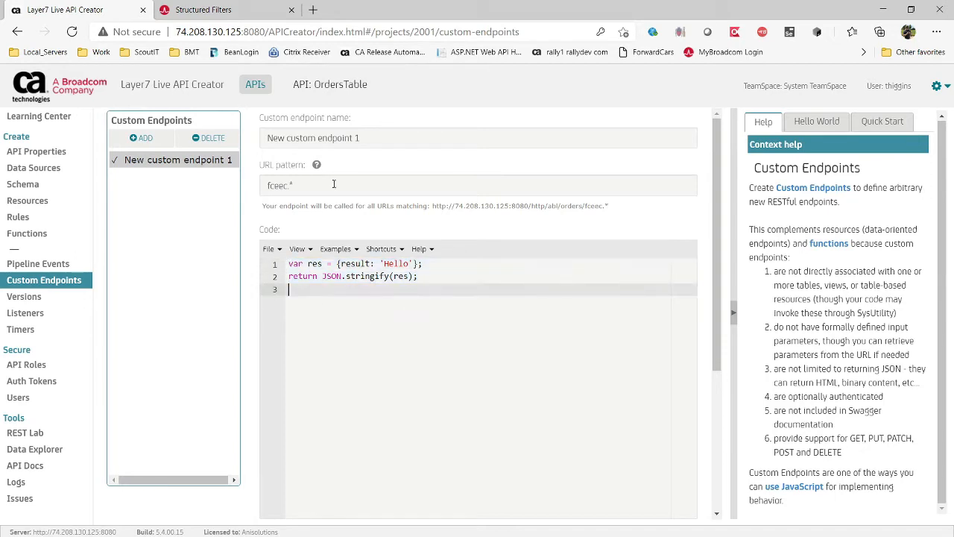
Step: Go back to the functions overview and reread the part describing functions as REST endpoints
key("alt+Left")
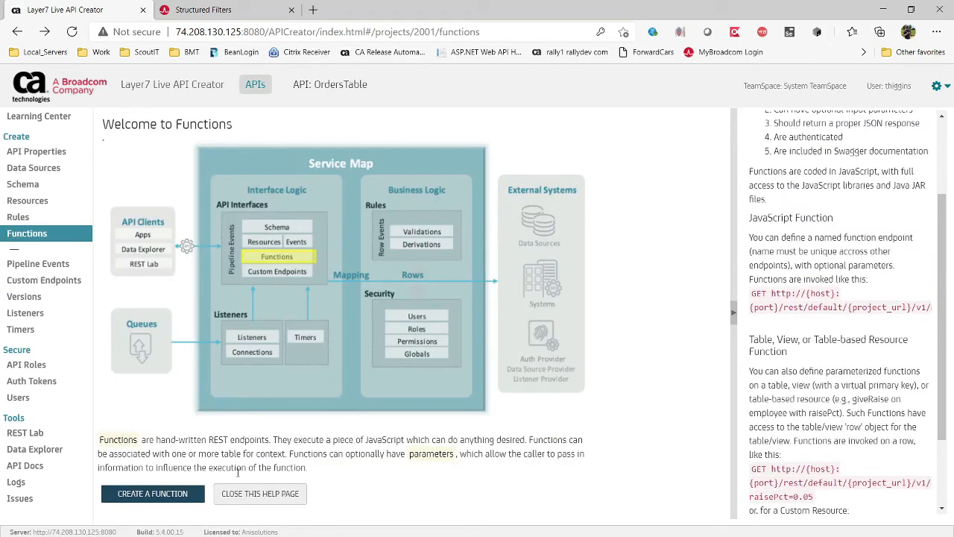
left_click_drag(257, 443, 209, 441)
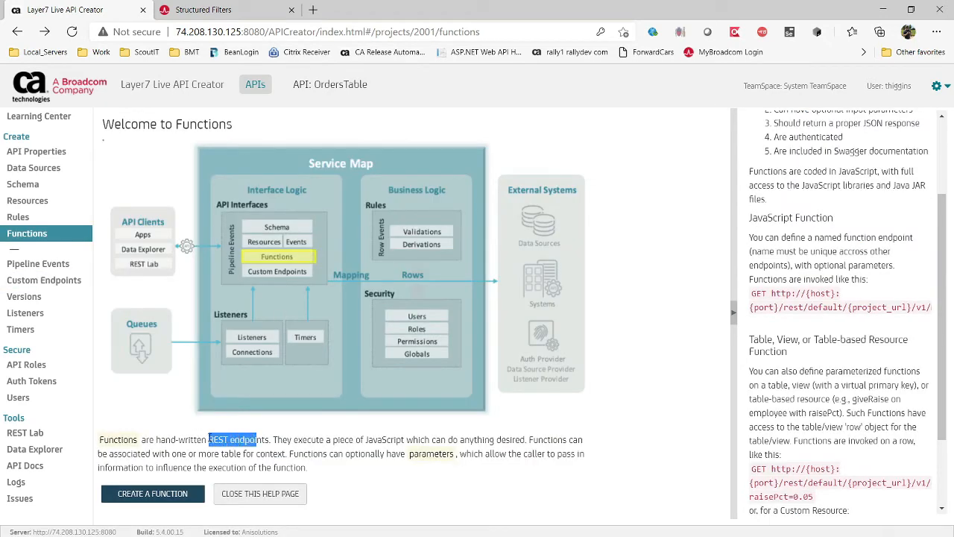
left_click(208, 441)
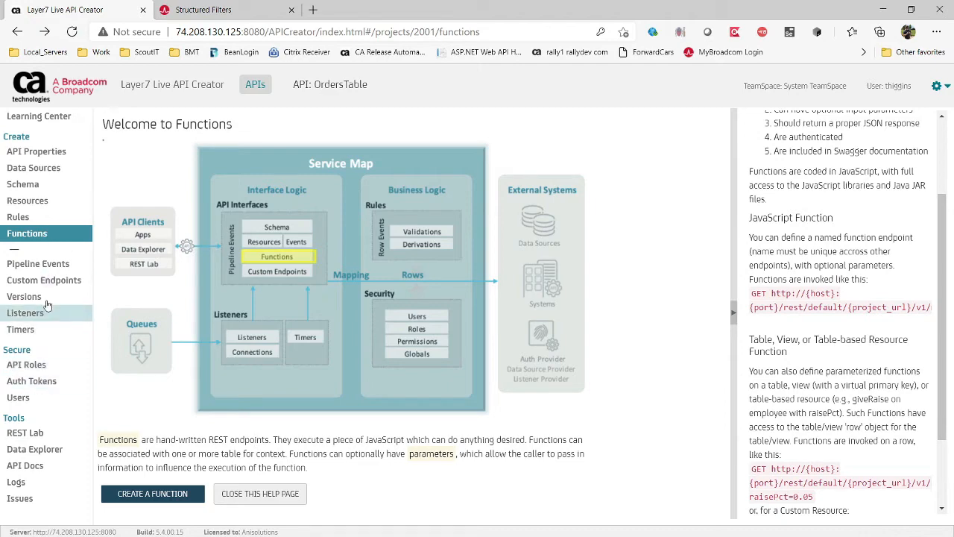
Step: Return to the custom endpoints and delete New custom endpoint 1
left_click(52, 280)
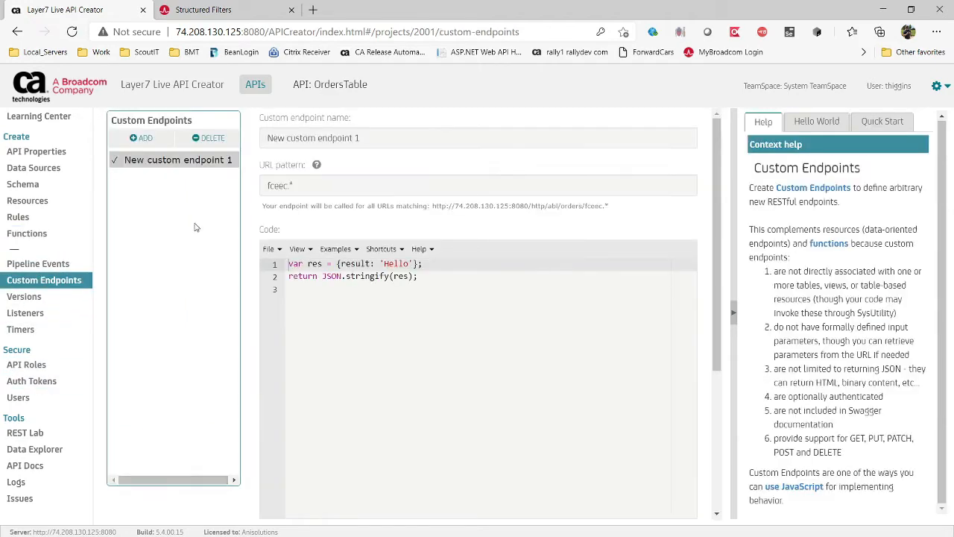
left_click(208, 138)
left_click(537, 109)
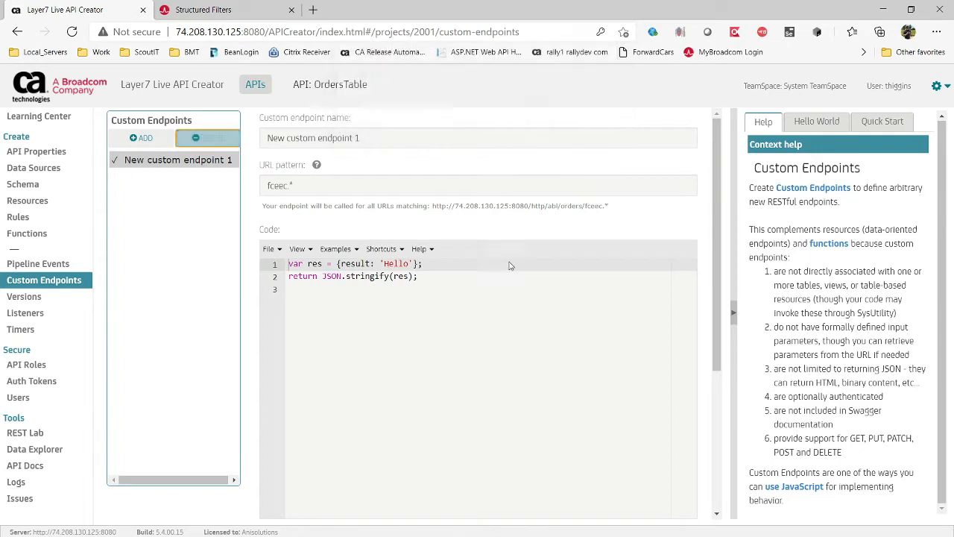
Step: Read the description of custom endpoints as hand-written HTTP endpoints and their characteristics in the context help
left_click_drag(181, 439, 236, 453)
left_click(290, 445)
triple_click(289, 440)
double_click(252, 439)
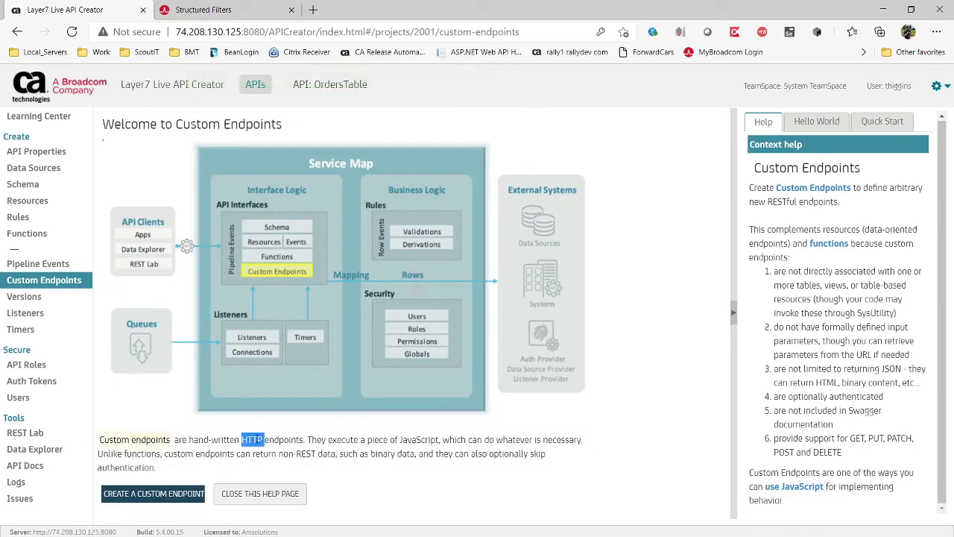
left_click(892, 282)
Step: Open the list of API versions and inspect the v1 version
left_click(35, 299)
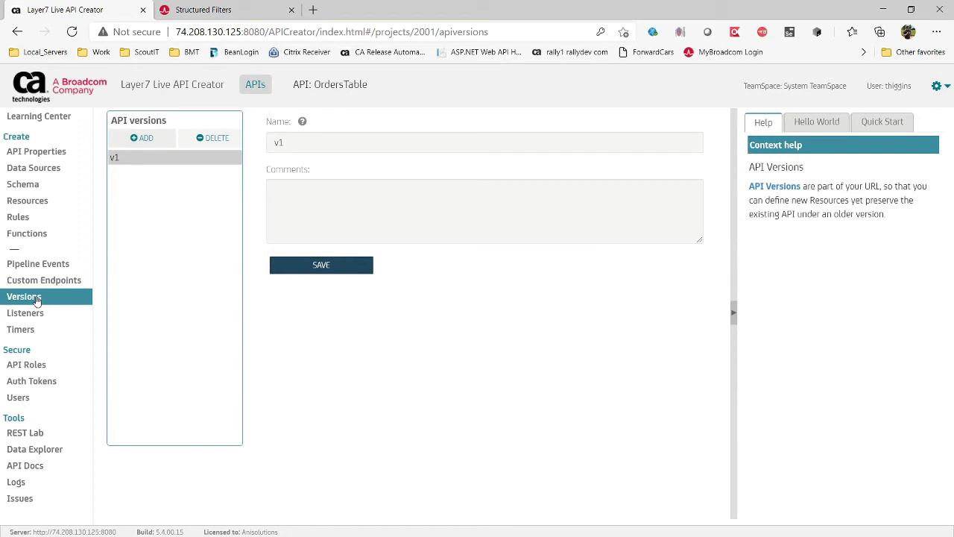
left_click(187, 156)
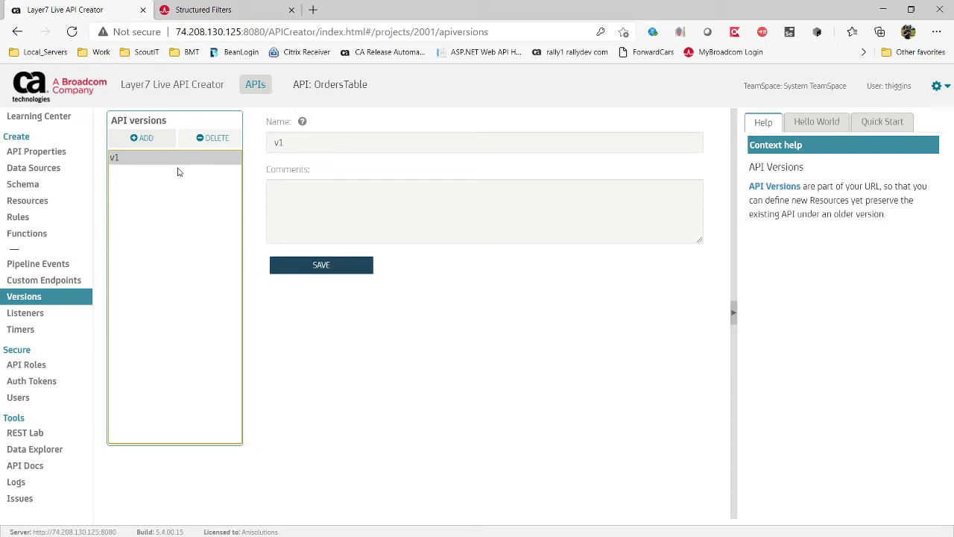
Step: Open the listeners and connections overview and read about microservices use and connections to MQTT or Kafka
left_click(12, 321)
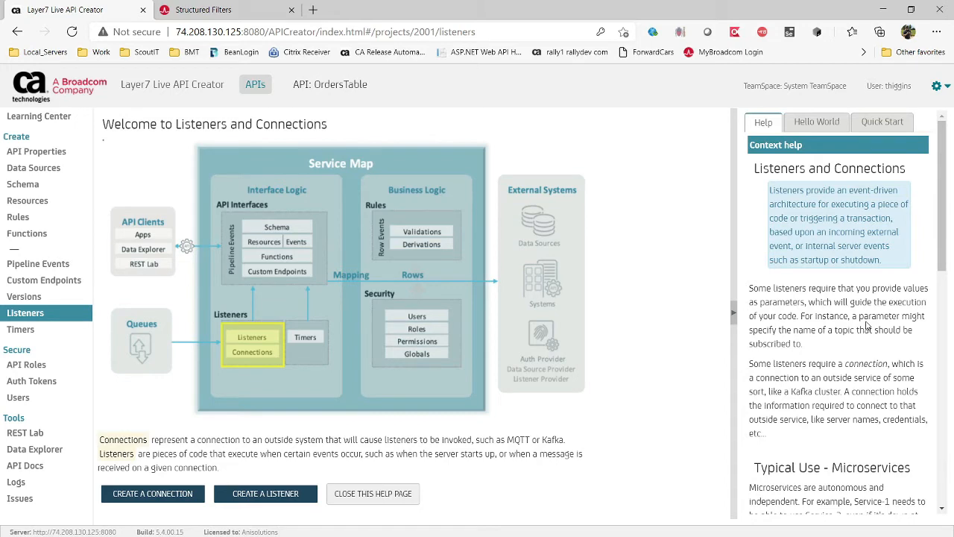
double_click(775, 487)
scroll(818, 483, "down", 3)
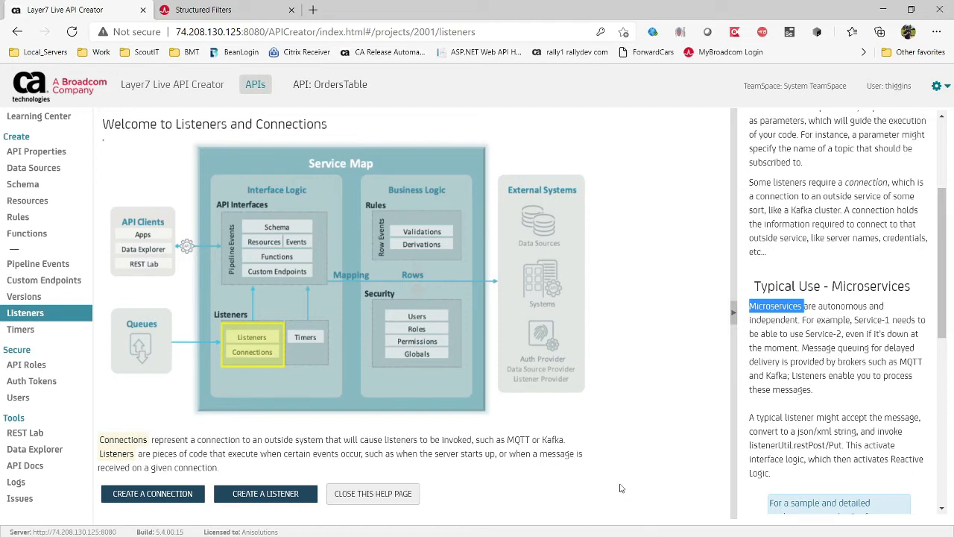
double_click(520, 440)
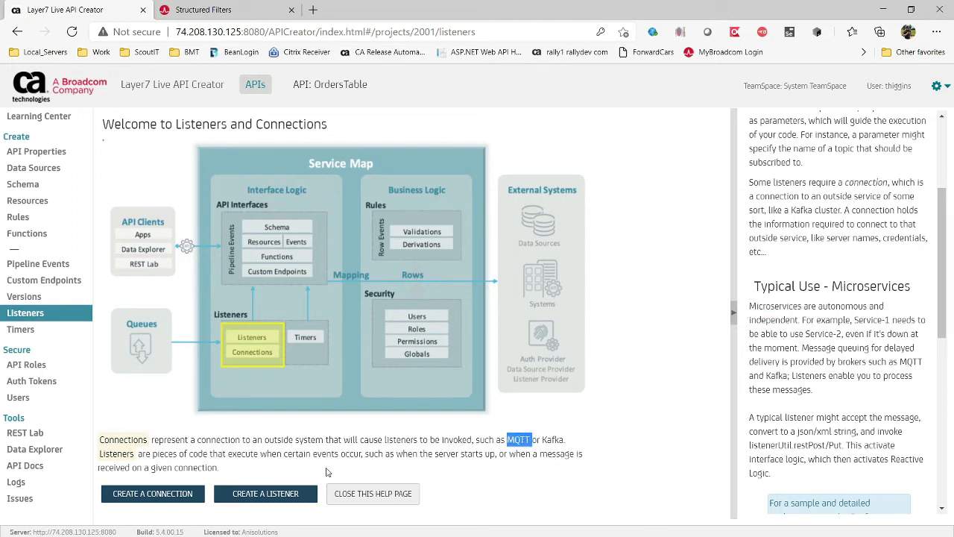
Step: Start a new connection to look through the available connection types, and cancel it without adding one
left_click(171, 493)
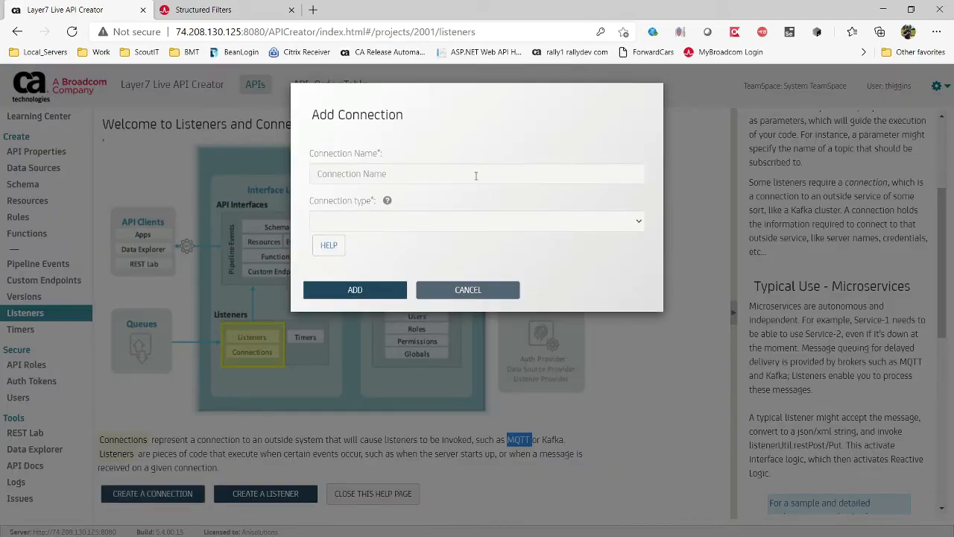
left_click(611, 224)
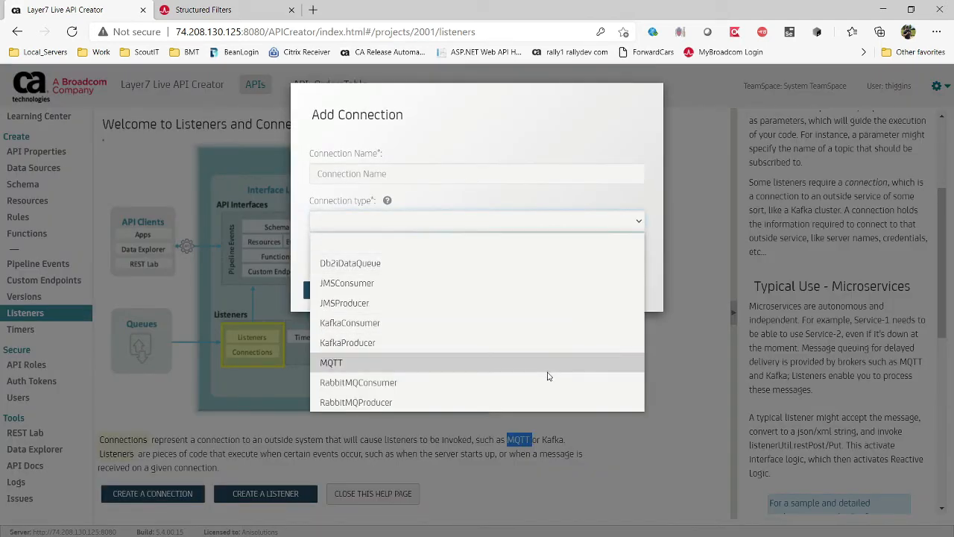
left_click(610, 454)
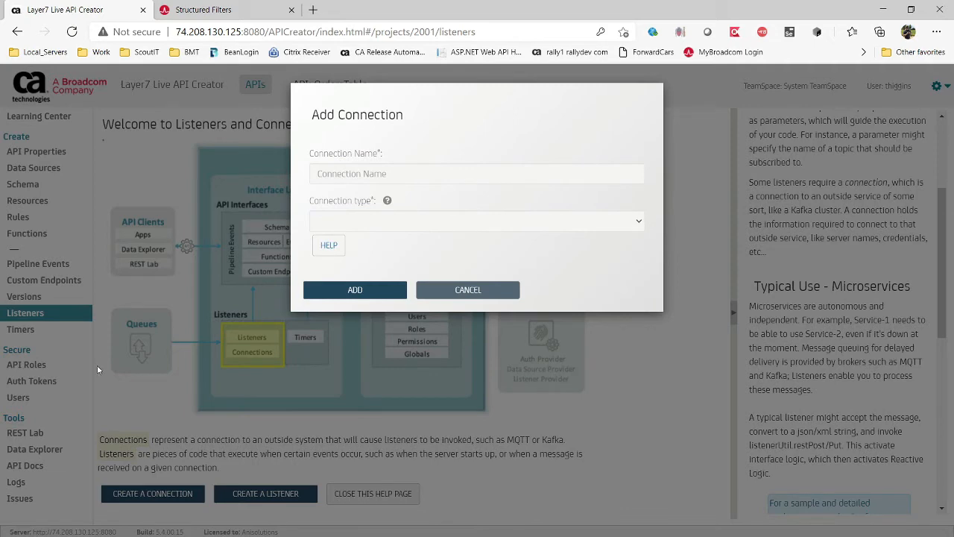
left_click(465, 293)
Step: Create a timer for the API and delete it again
left_click(23, 329)
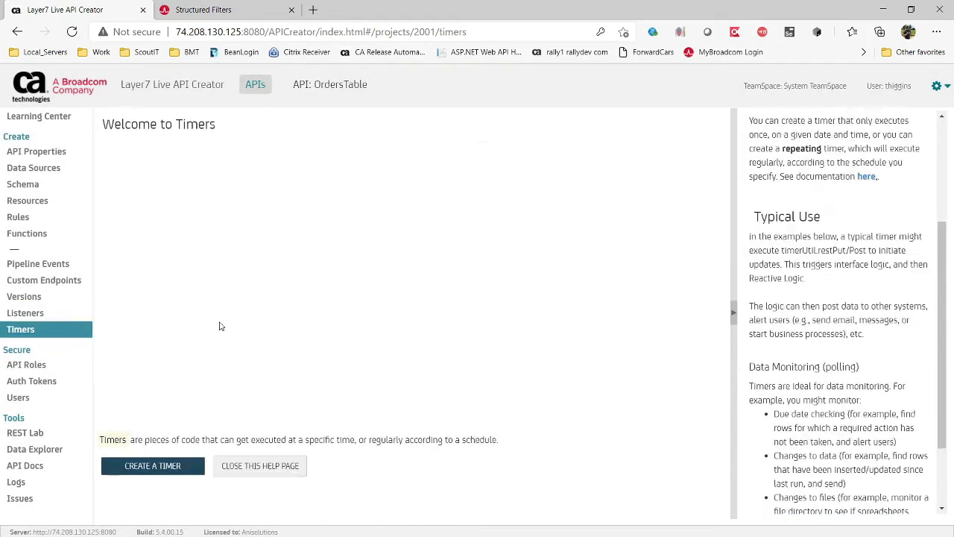
left_click(152, 465)
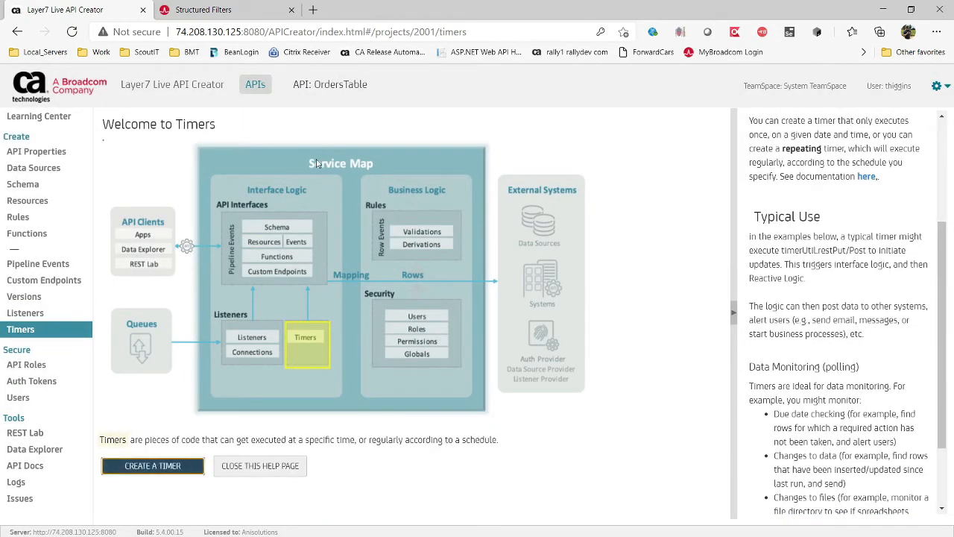
left_click(183, 163)
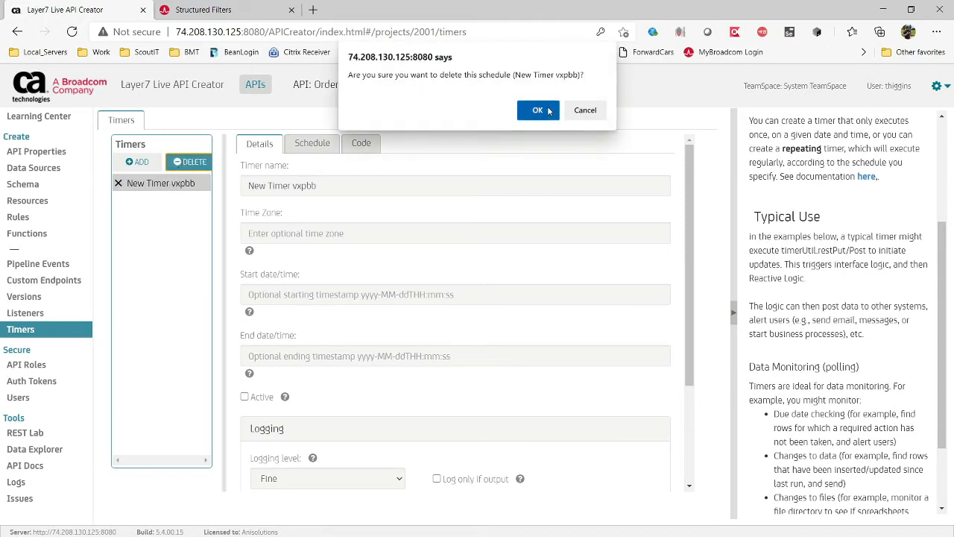
left_click(539, 111)
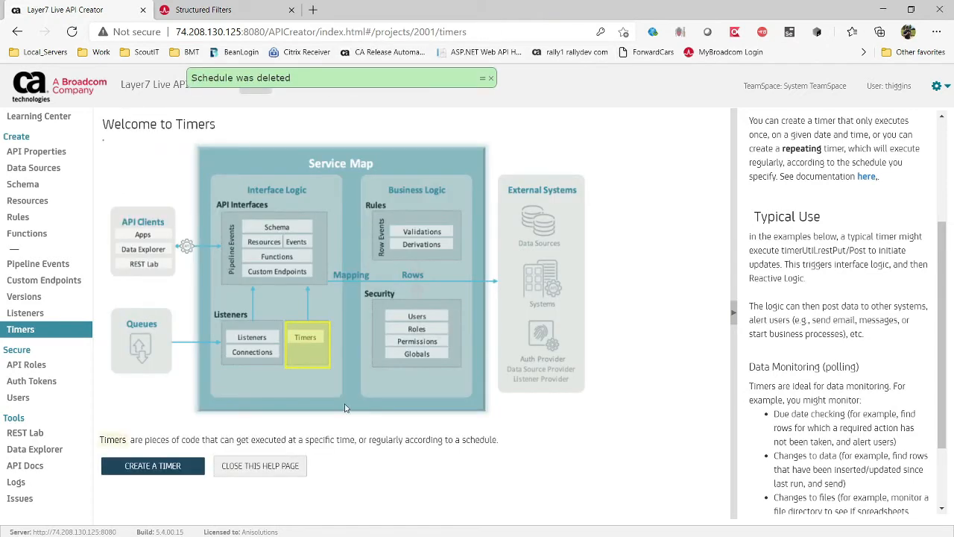
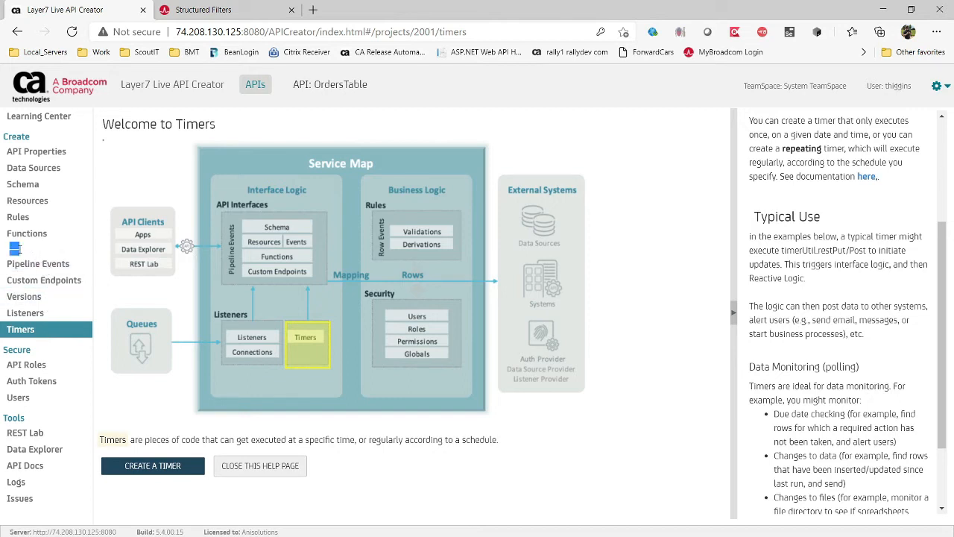
Step: Review the Full access role's globals, entity permissions, function permissions and REST endpoints in the API roles
left_click(40, 365)
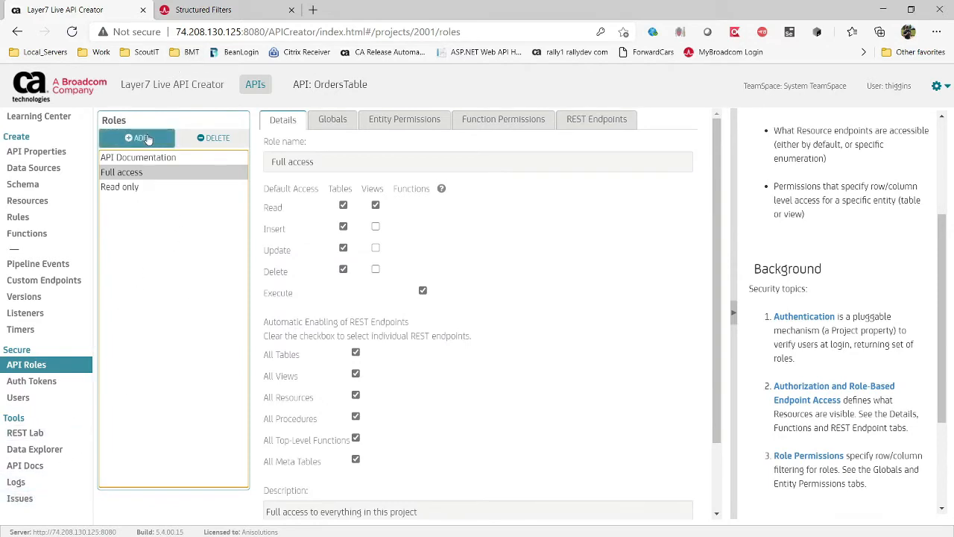
left_click(352, 120)
left_click(391, 122)
left_click(474, 121)
left_click(600, 121)
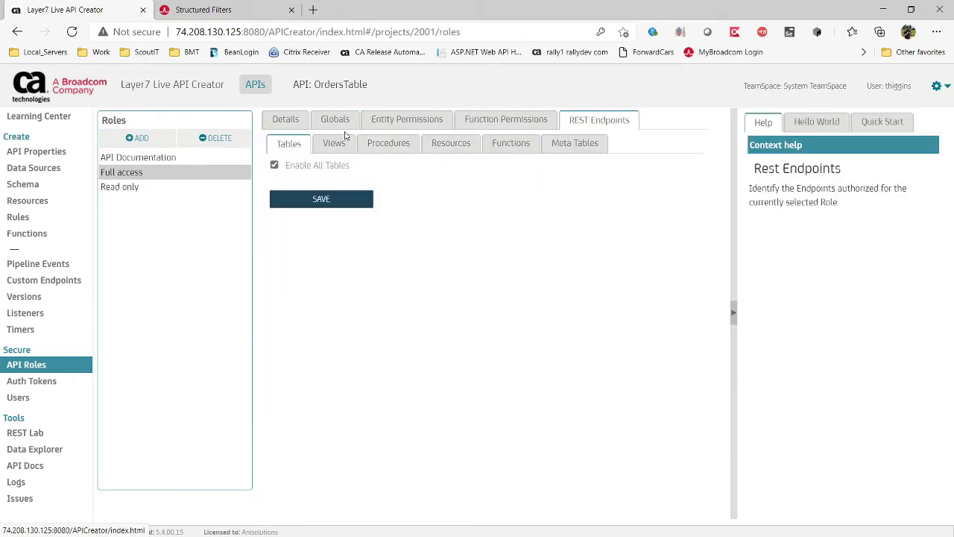
left_click(284, 122)
Step: Examine the Admin key auth token's details, assigned roles and logging levels
left_click(33, 380)
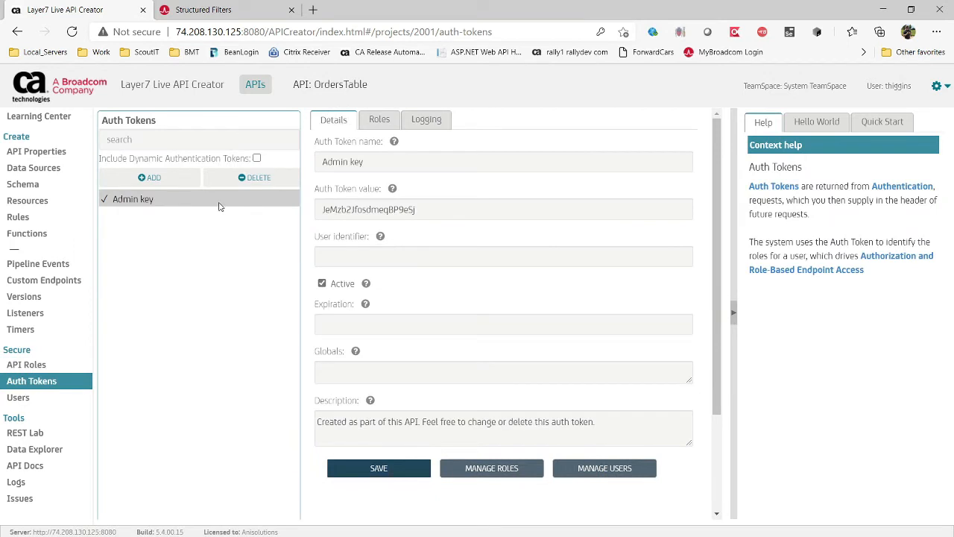
left_click(341, 209)
triple_click(369, 158)
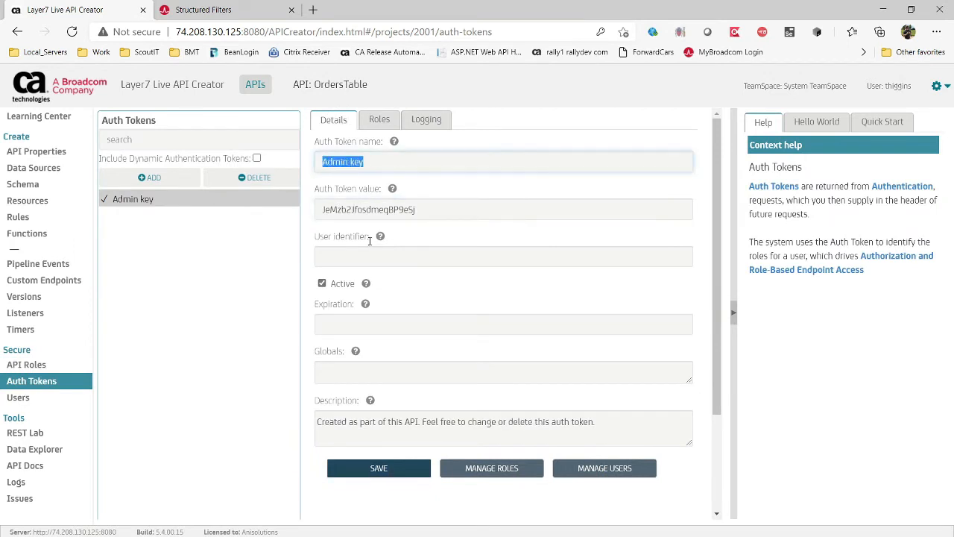
scroll(183, 245, "down", 1)
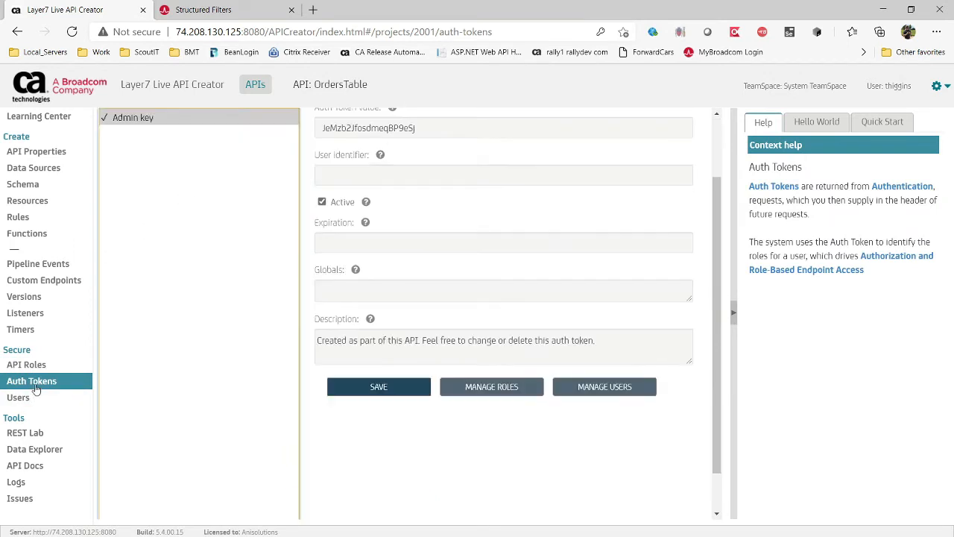
scroll(296, 212, "up", 1)
left_click(380, 120)
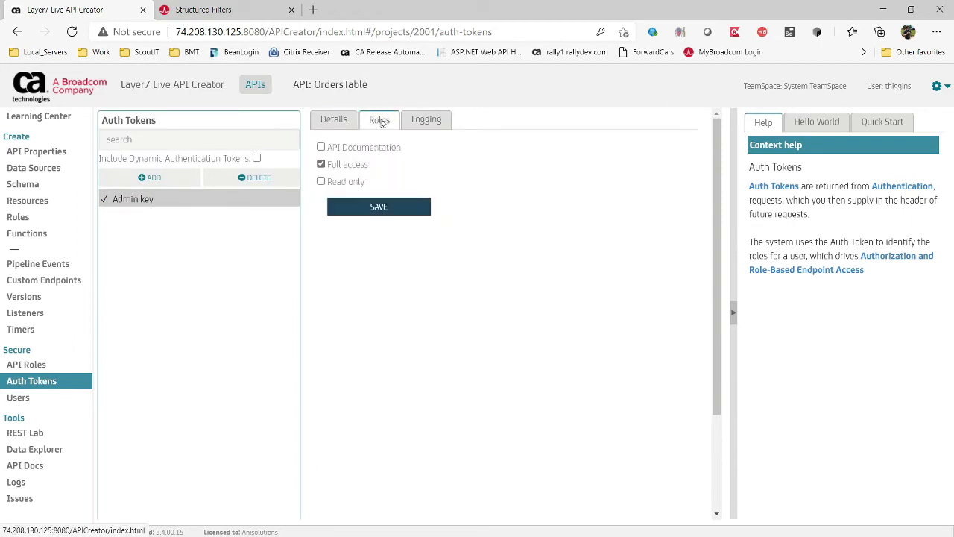
left_click(422, 121)
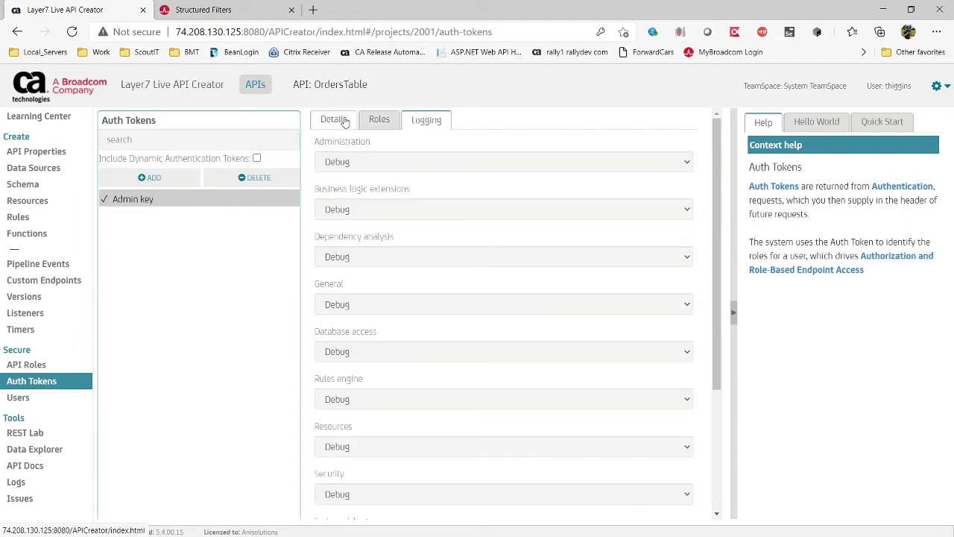
left_click(345, 121)
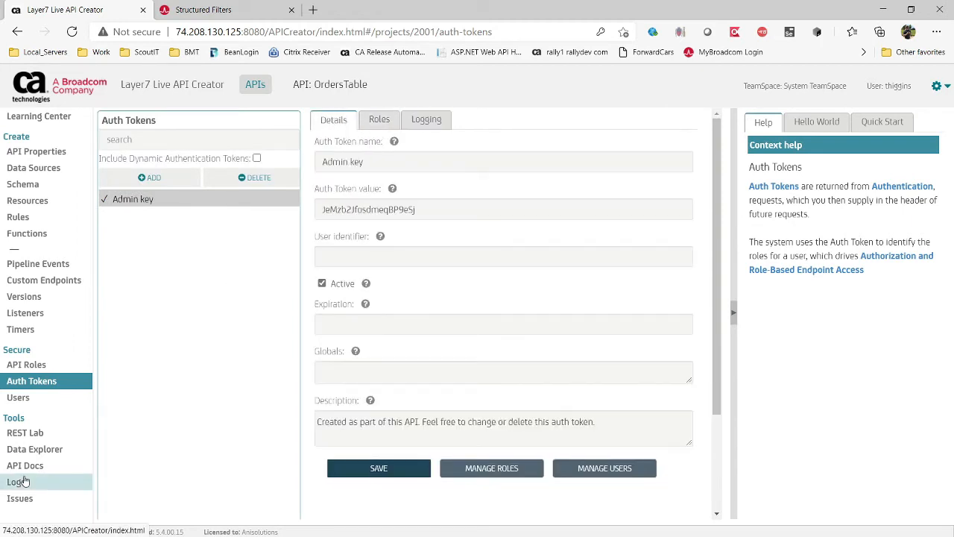
Step: Look at the API's Users page, switching between it and the auth tokens list
left_click(37, 402)
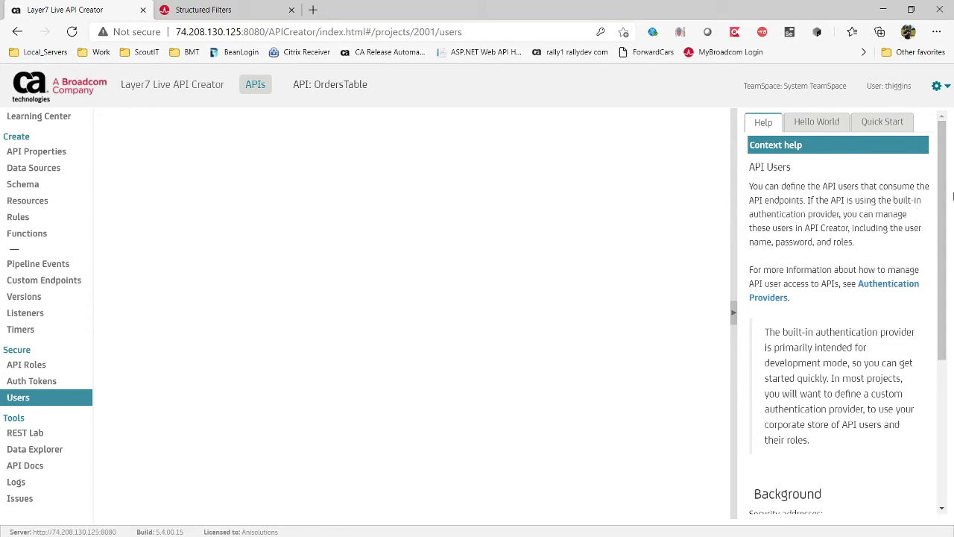
left_click(52, 384)
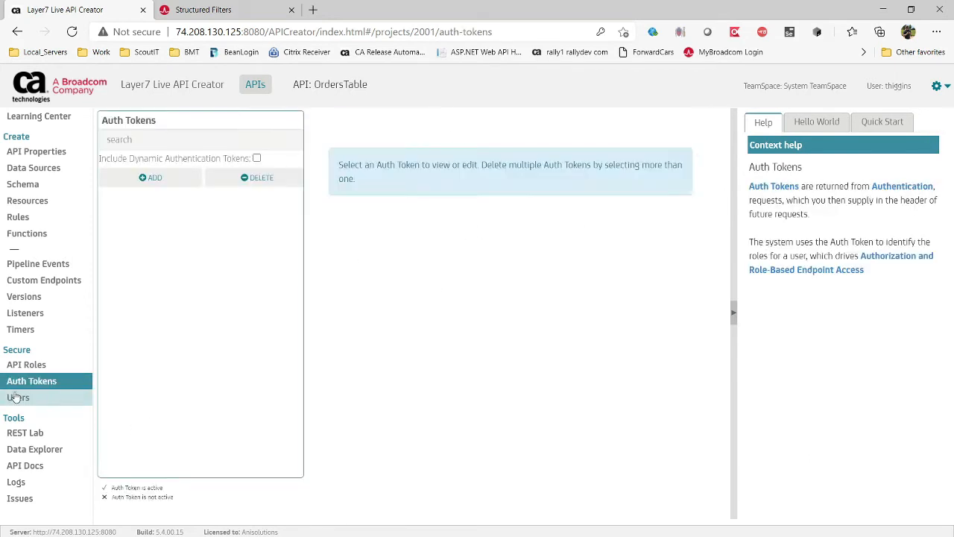
left_click(30, 396)
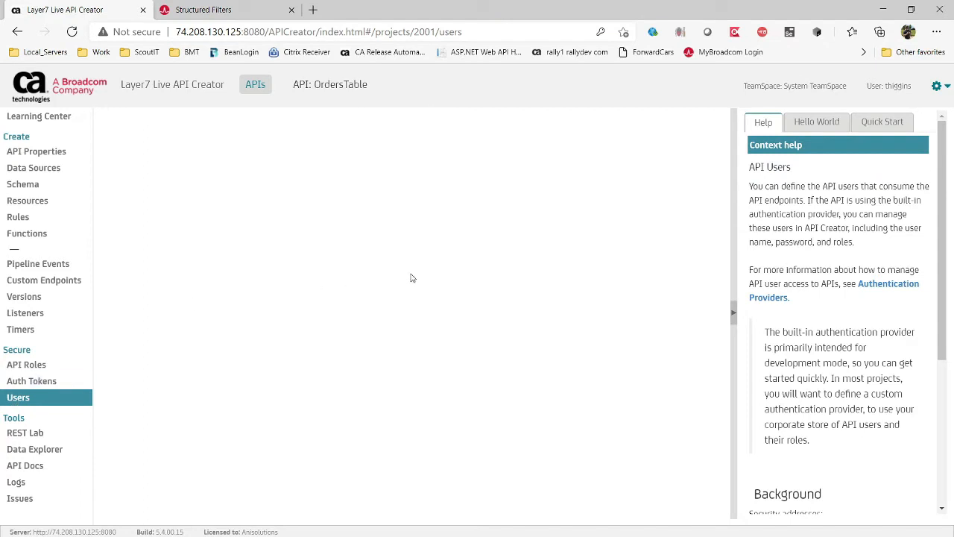
left_click_drag(213, 32, 288, 282)
left_click(231, 341)
left_click(26, 382)
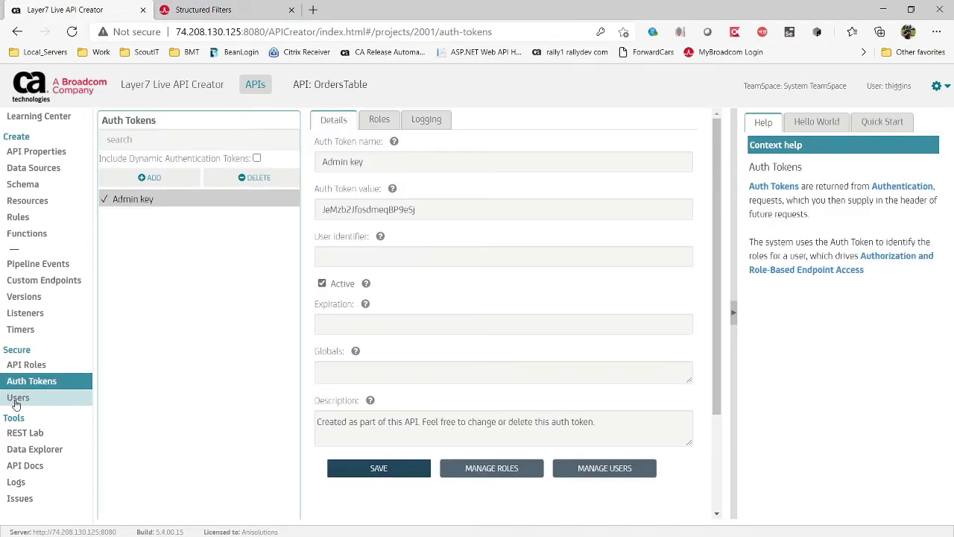
left_click(18, 399)
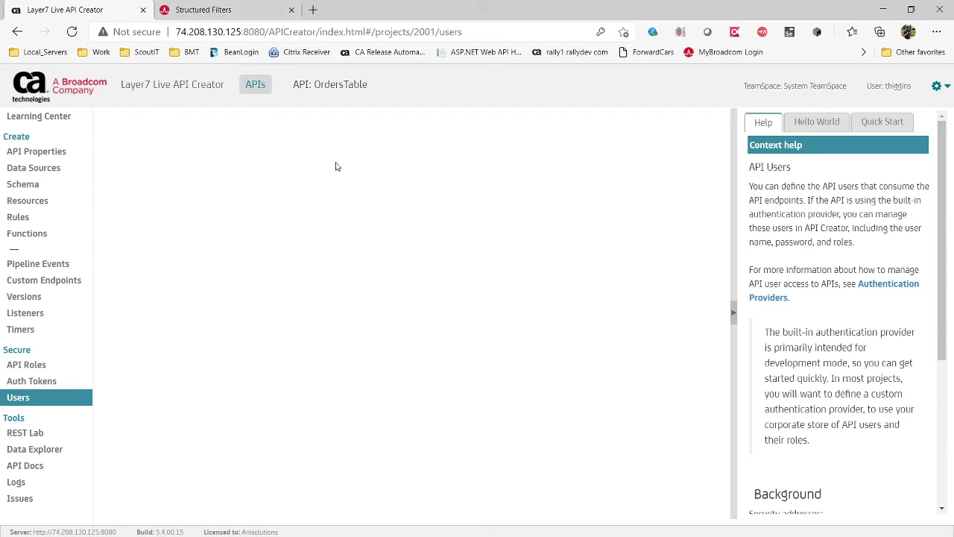
Step: Review the Admin key's name and token value in the auth tokens, and return to the Users page
left_click(59, 380)
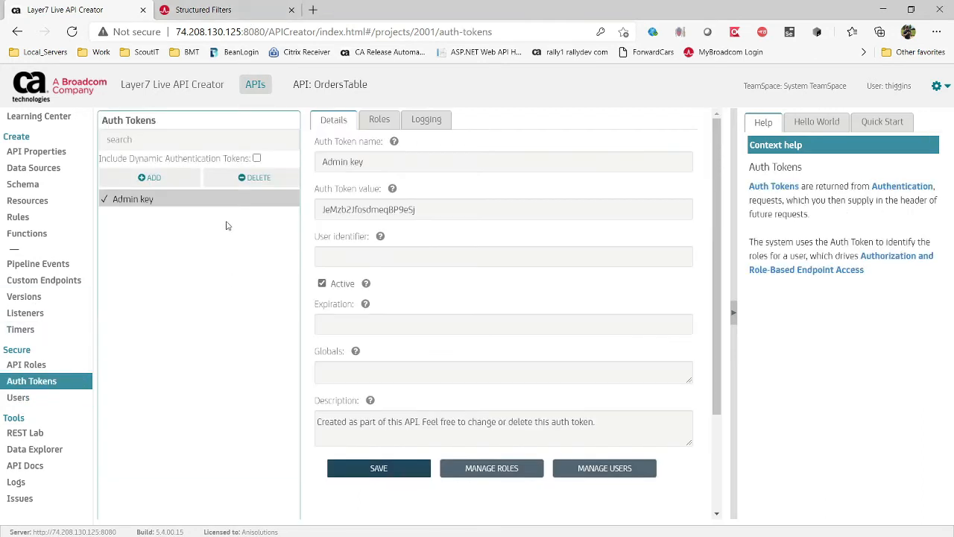
scroll(216, 211, "down", 2)
scroll(187, 258, "up", 1)
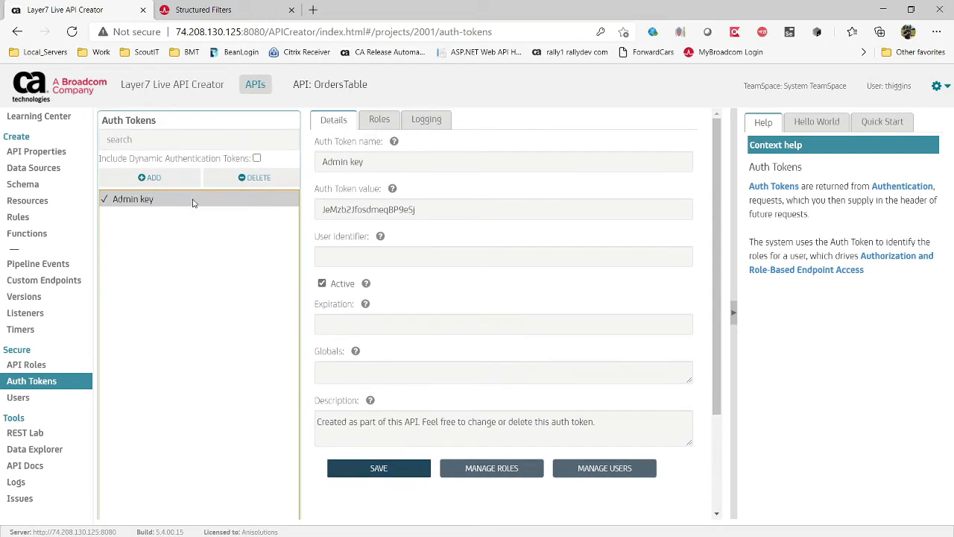
left_click_drag(427, 213, 314, 213)
left_click_drag(361, 161, 305, 160)
left_click_drag(416, 209, 331, 209)
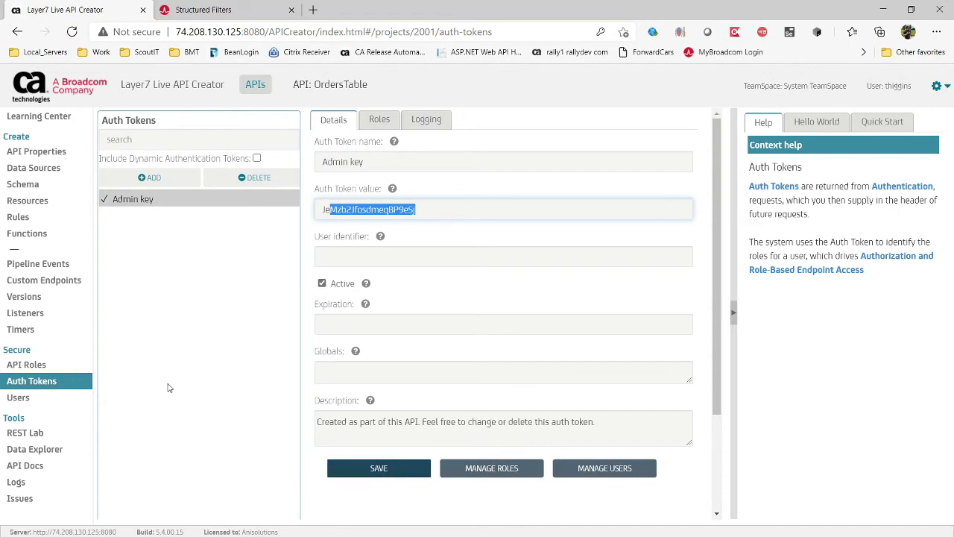
left_click(51, 397)
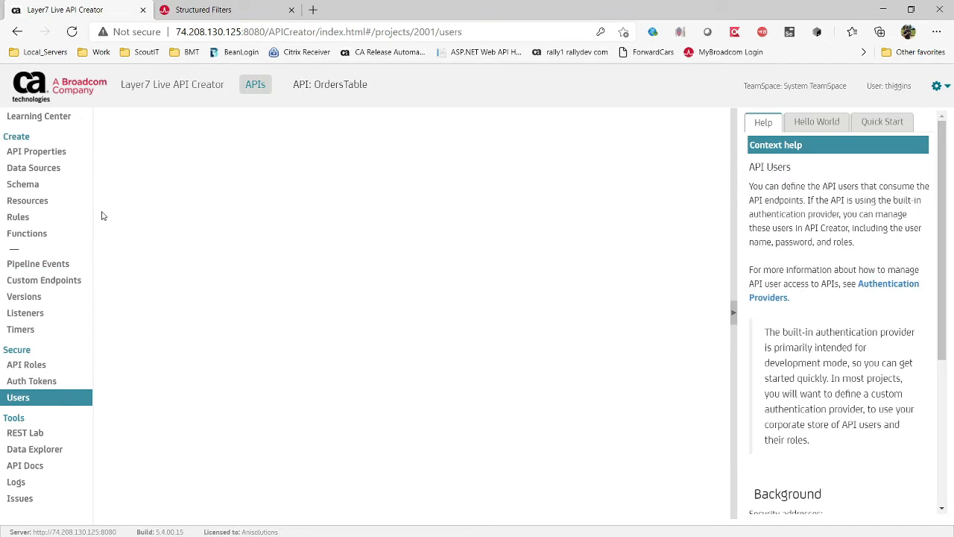
Step: Choose the main:credit_cards table endpoint in the REST Lab and examine the parts of its request URL
left_click(71, 152)
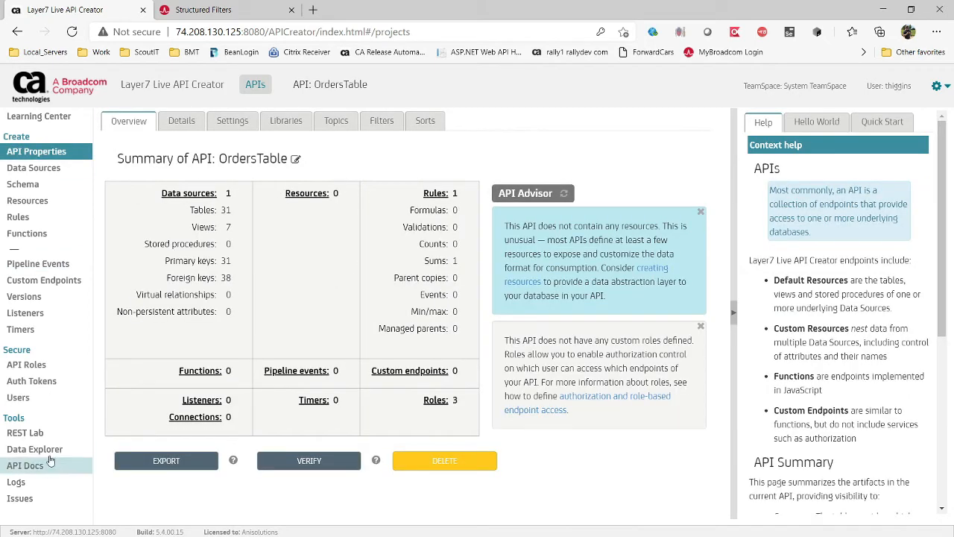
left_click(28, 433)
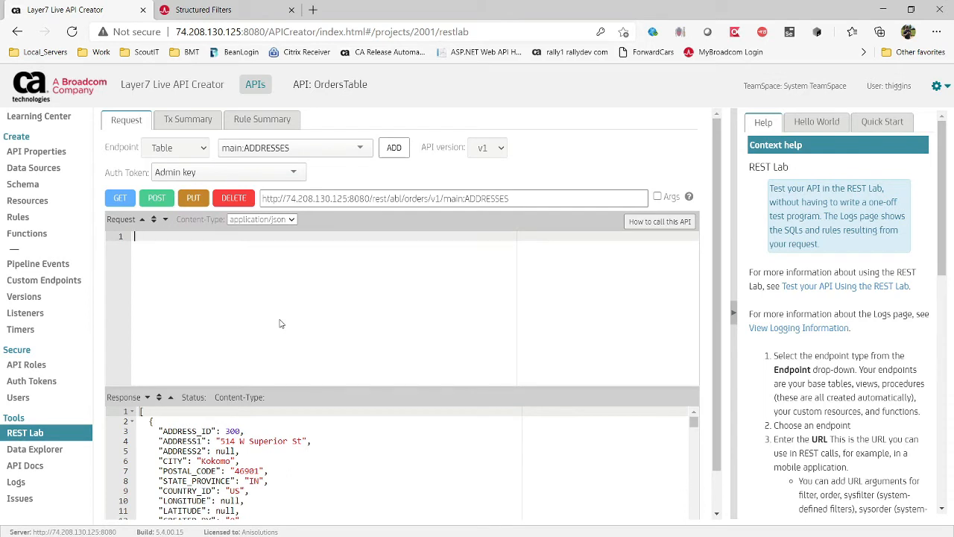
left_click(332, 147)
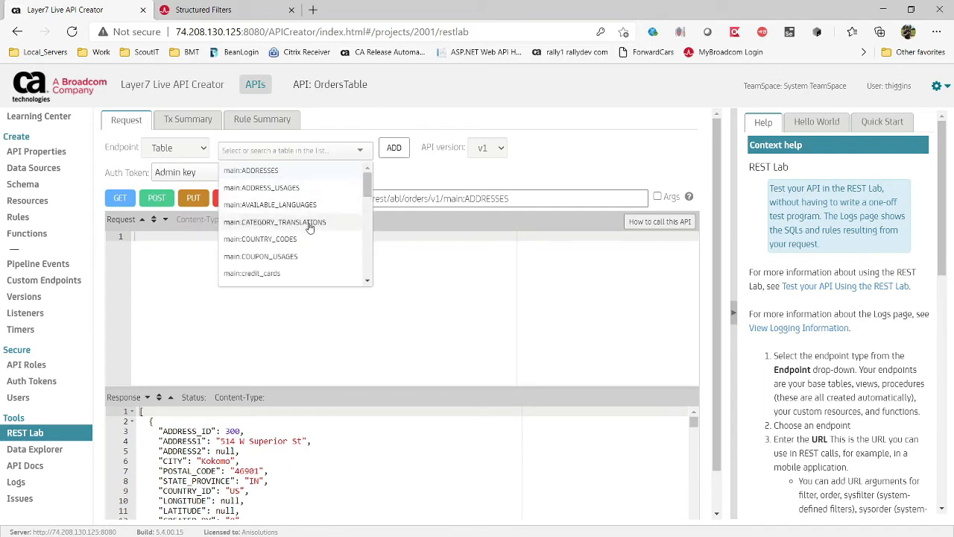
left_click(298, 273)
left_click_drag(471, 200, 587, 201)
left_click(569, 205)
double_click(399, 199)
left_click(421, 199)
double_click(420, 199)
left_click(395, 199)
double_click(396, 199)
double_click(416, 199)
Step: Compare the URL fragment in the API's details with the matching part of the REST Lab request URL
left_click(51, 152)
left_click(183, 121)
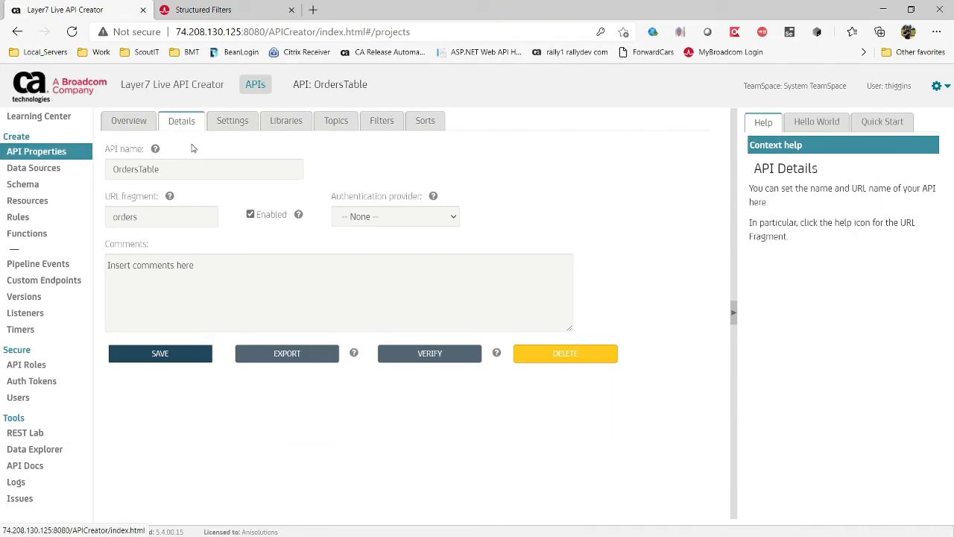
double_click(125, 216)
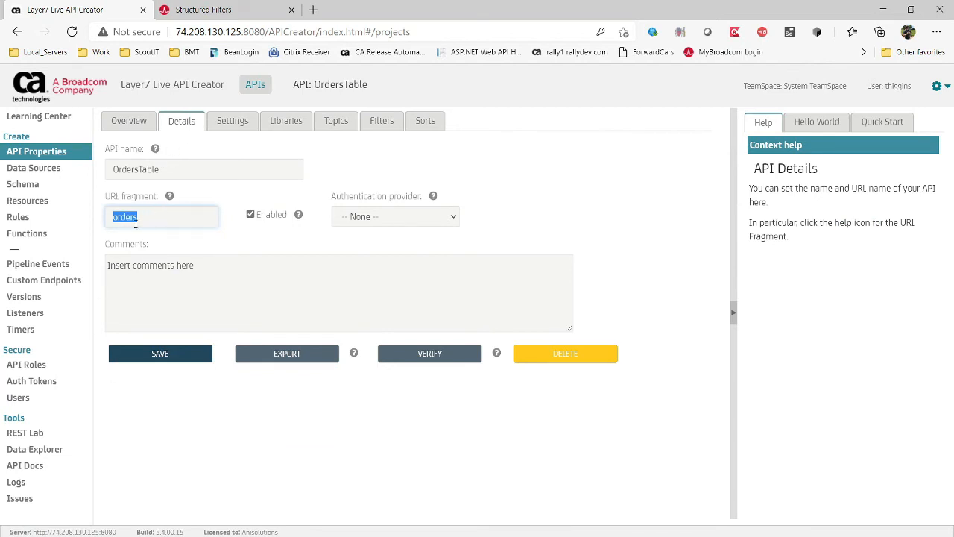
left_click(32, 434)
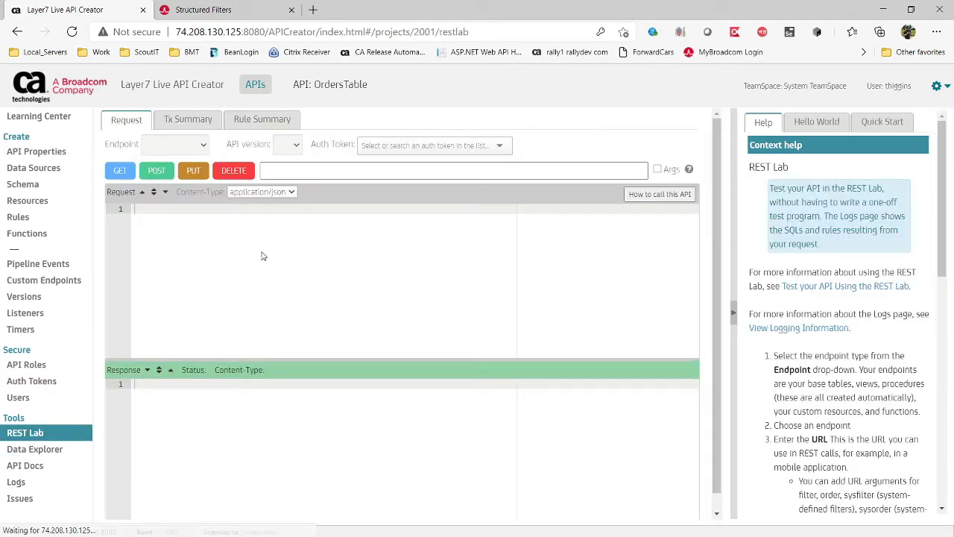
left_click(402, 198)
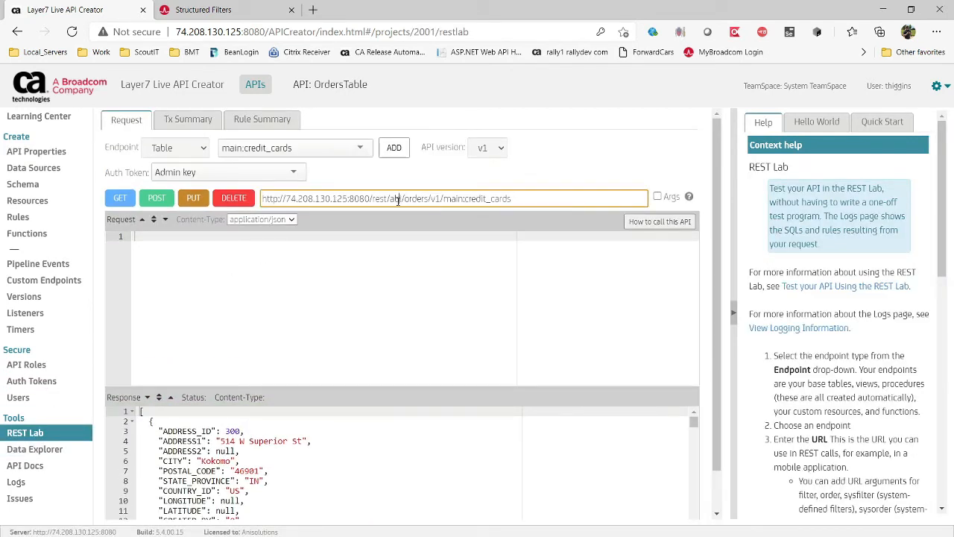
double_click(409, 199)
left_click(412, 257)
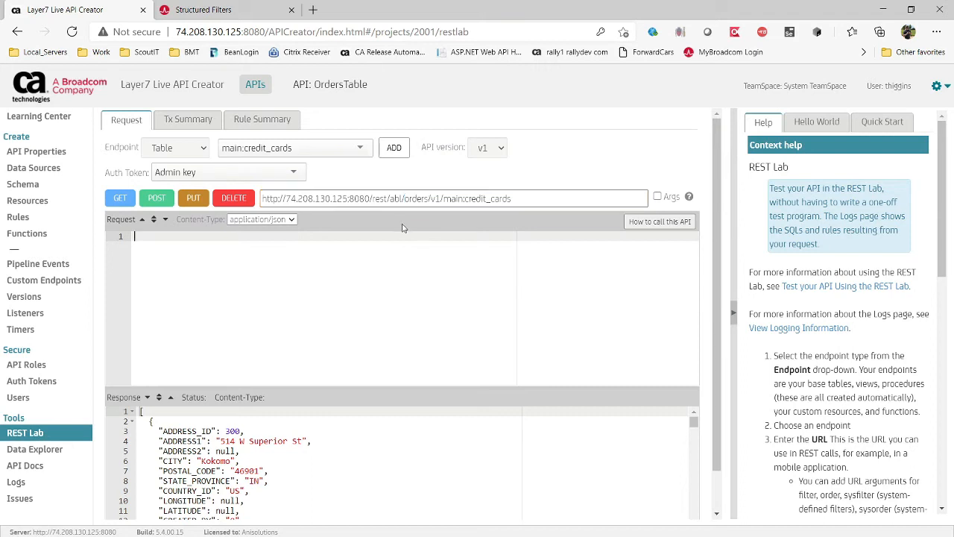
Step: Run a GET request on the main:ADDRESSES table in the REST Lab and read through the response's fields and metadata links
left_click(310, 152)
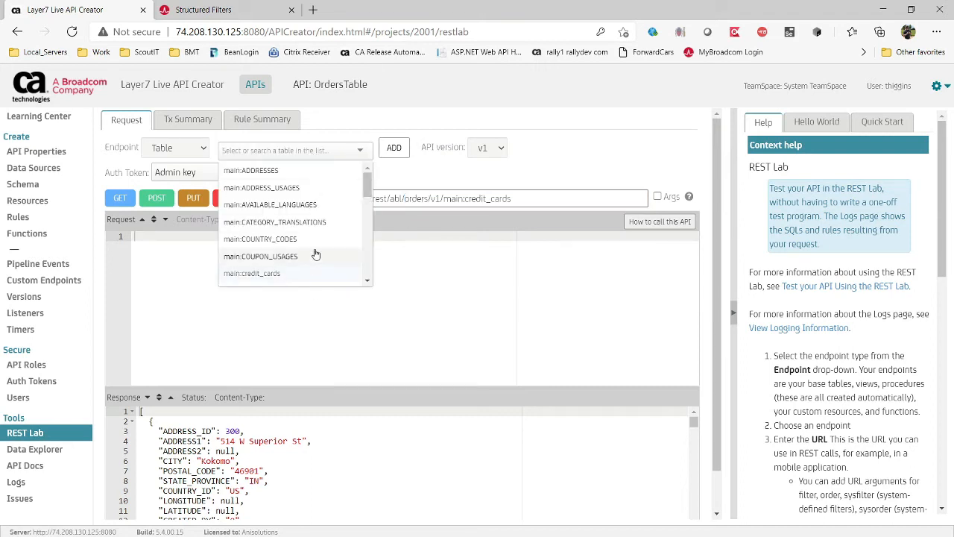
left_click(304, 175)
left_click(658, 197)
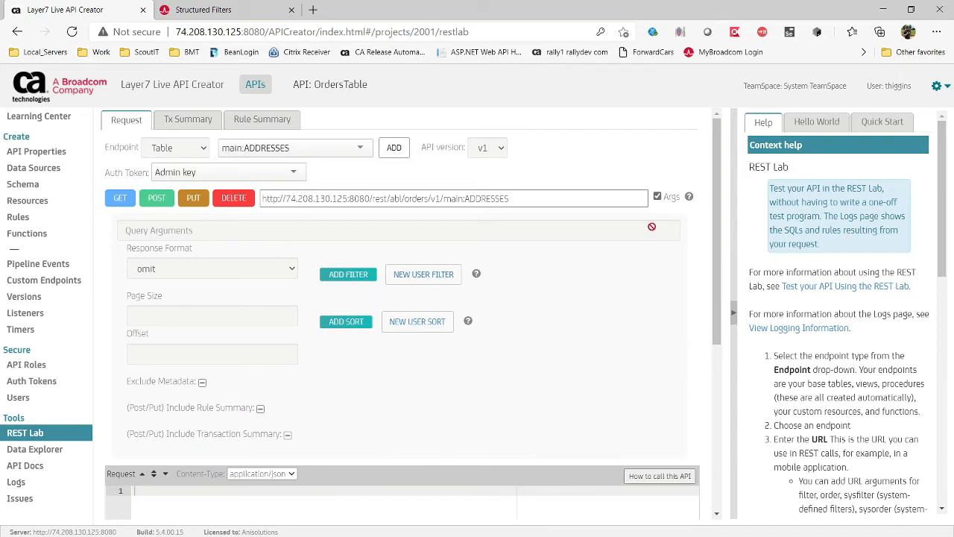
left_click(656, 197)
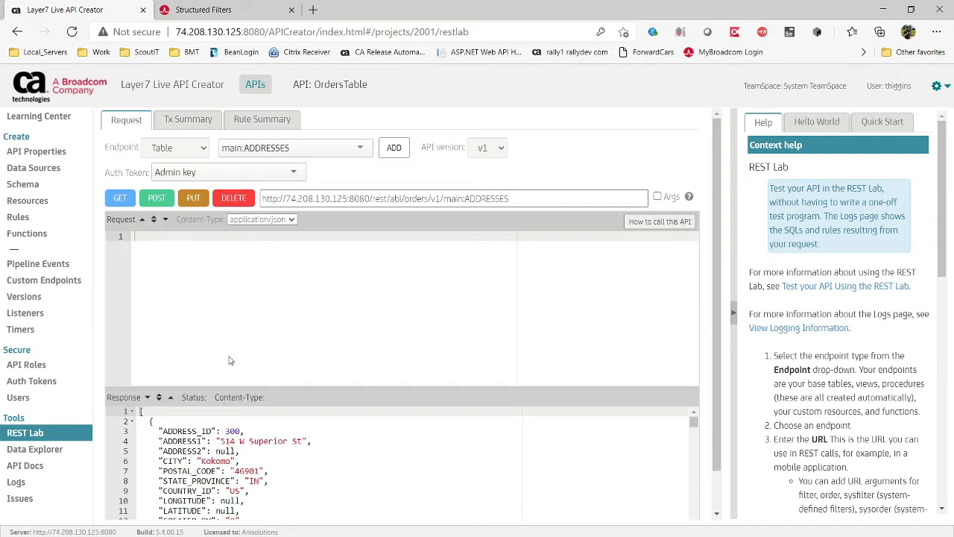
left_click(120, 198)
left_click(250, 326)
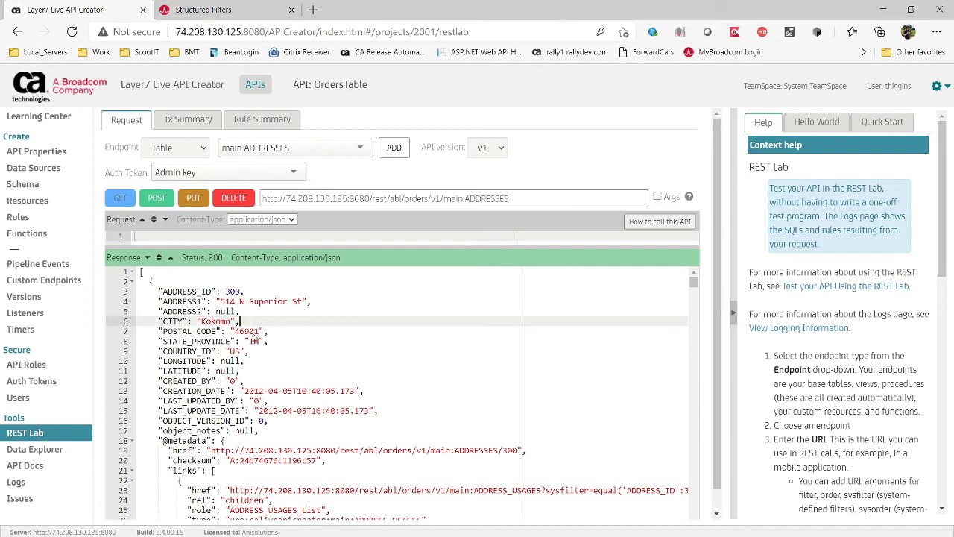
scroll(250, 326, "down", 5)
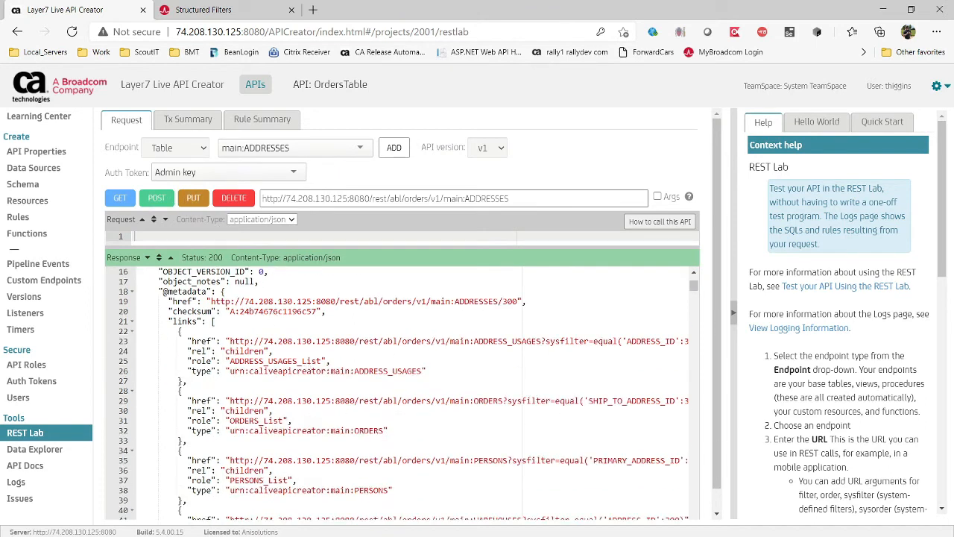
Step: Open the Data Explorer and browse the main:ADDRESSES records with their detail form and related warehouses
left_click(52, 450)
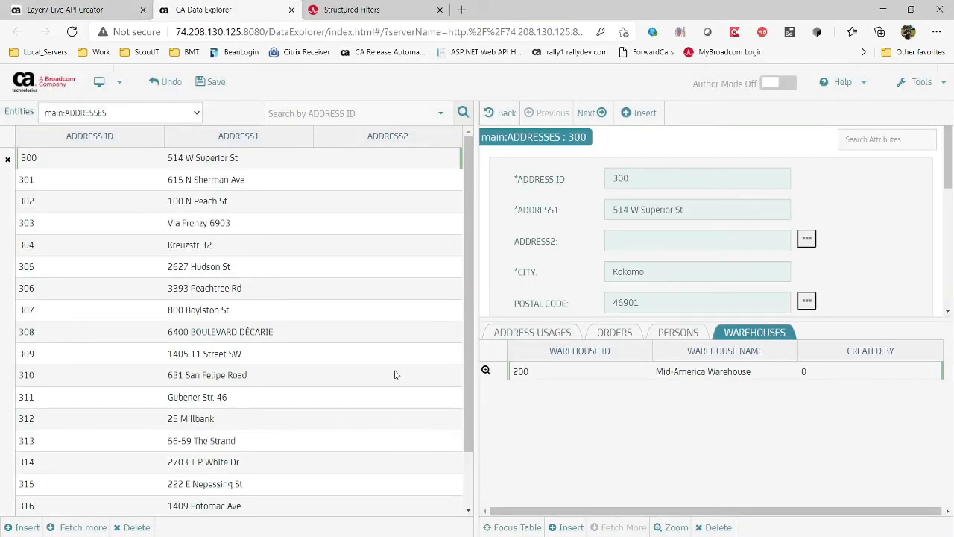
scroll(195, 278, "down", 1)
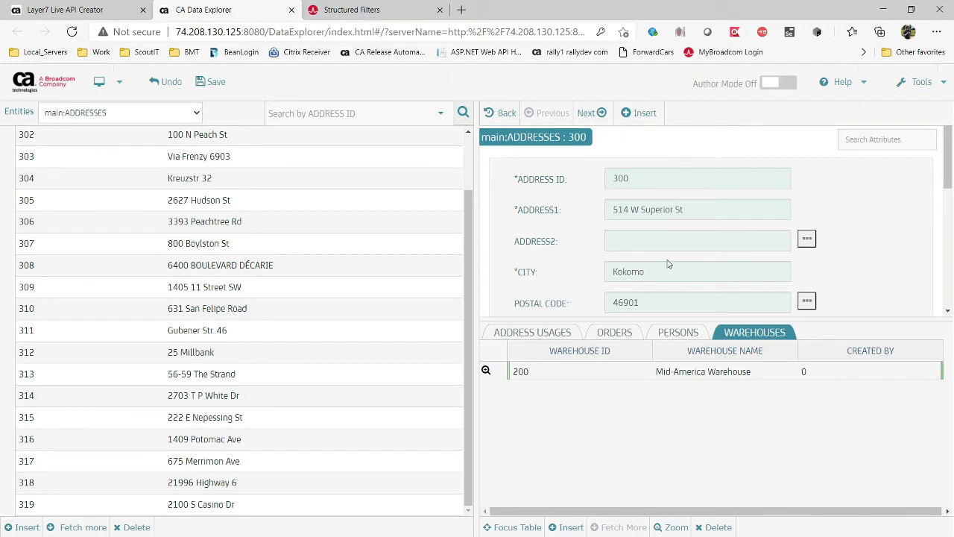
scroll(666, 266, "down", 3)
scroll(666, 260, "up", 3)
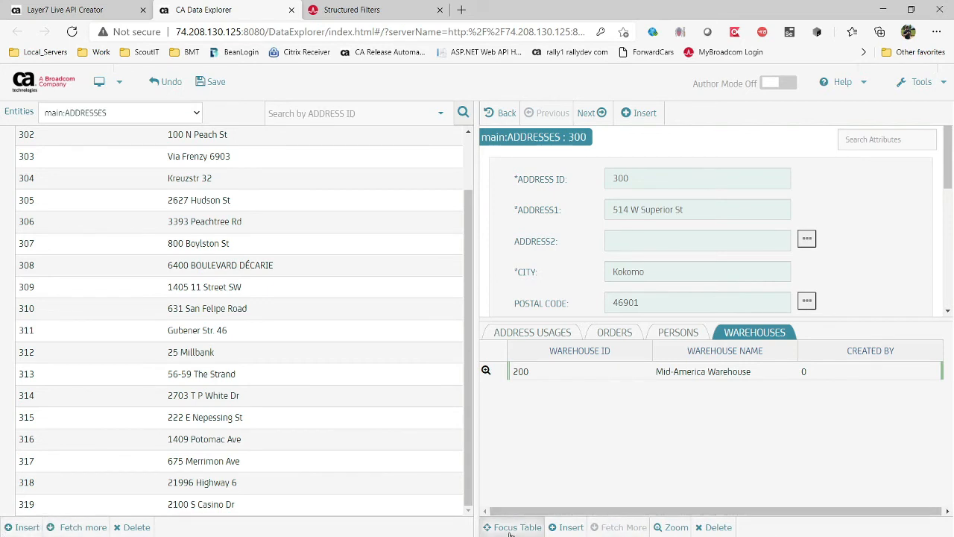
Step: Return to Layer7 Live API Creator and copy the API's base URL from the connecting section of the API Docs
left_click(101, 10)
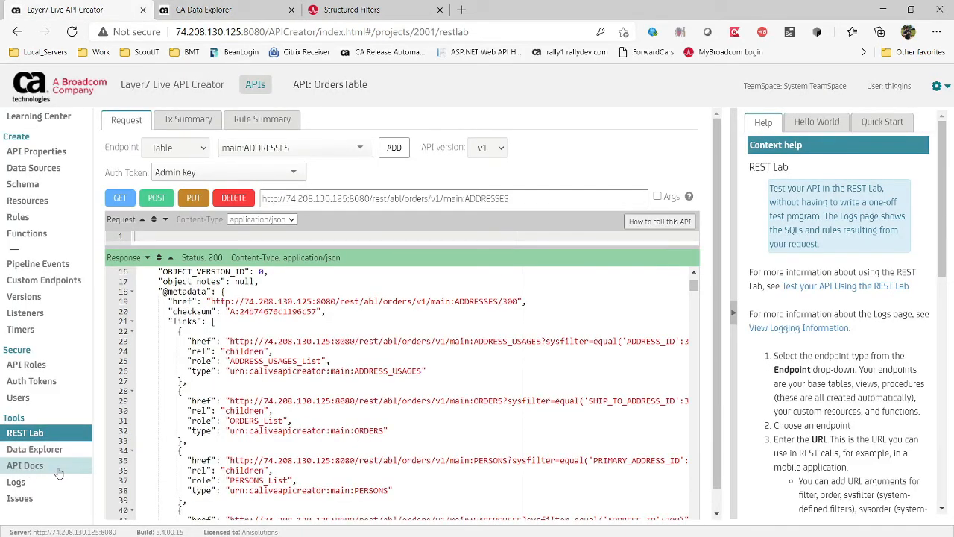
left_click(30, 466)
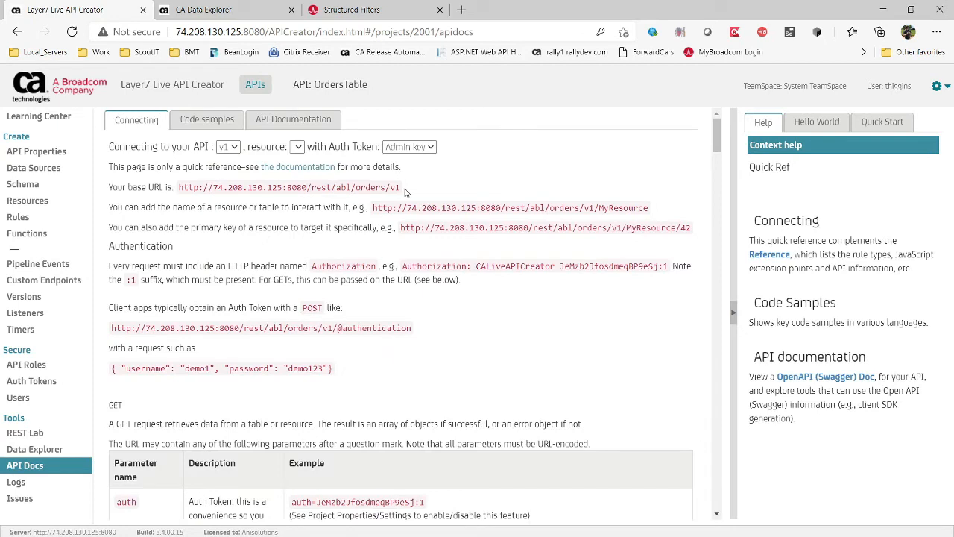
left_click_drag(405, 191, 328, 194)
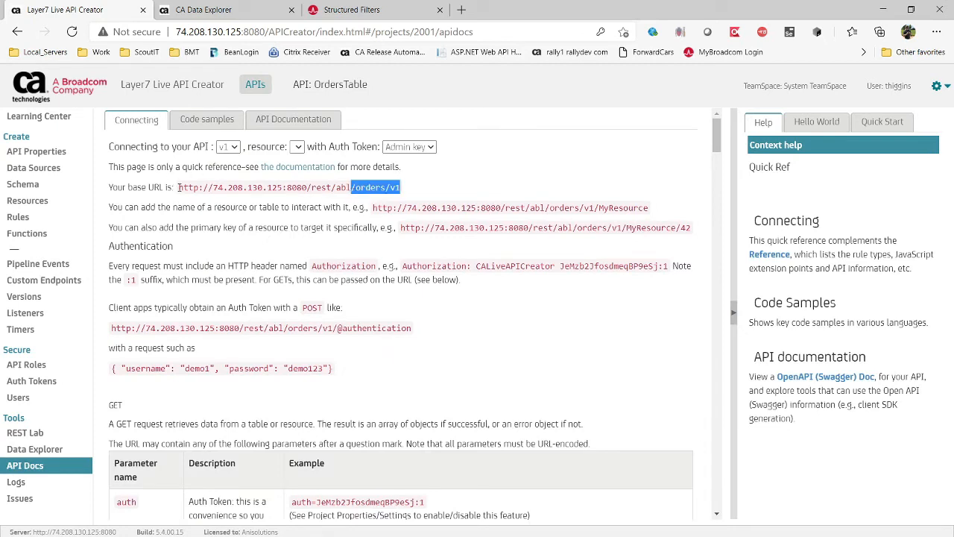
left_click_drag(179, 187, 395, 184)
key("ctrl+c")
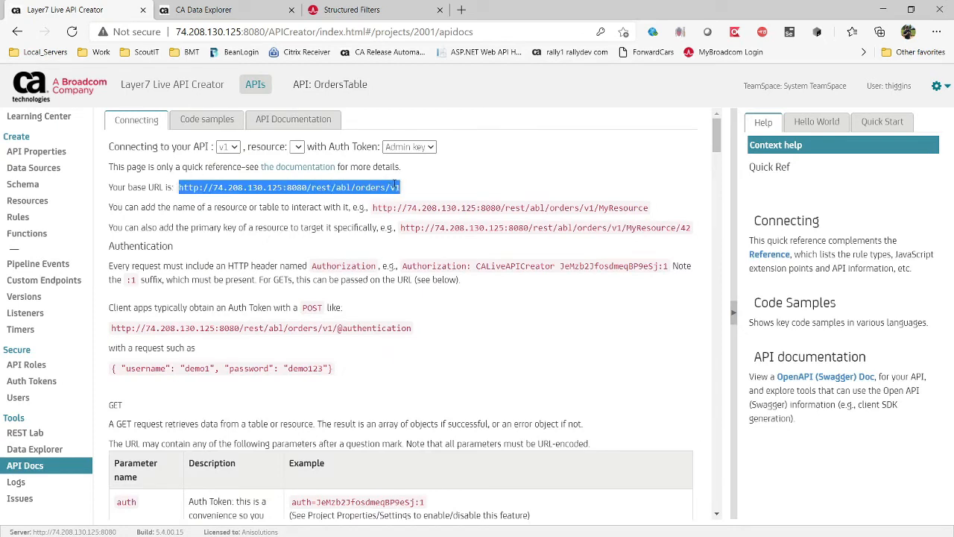
Step: Open the copied base URL in a new browser tab and inspect the response
left_click(381, 9)
left_click(463, 10)
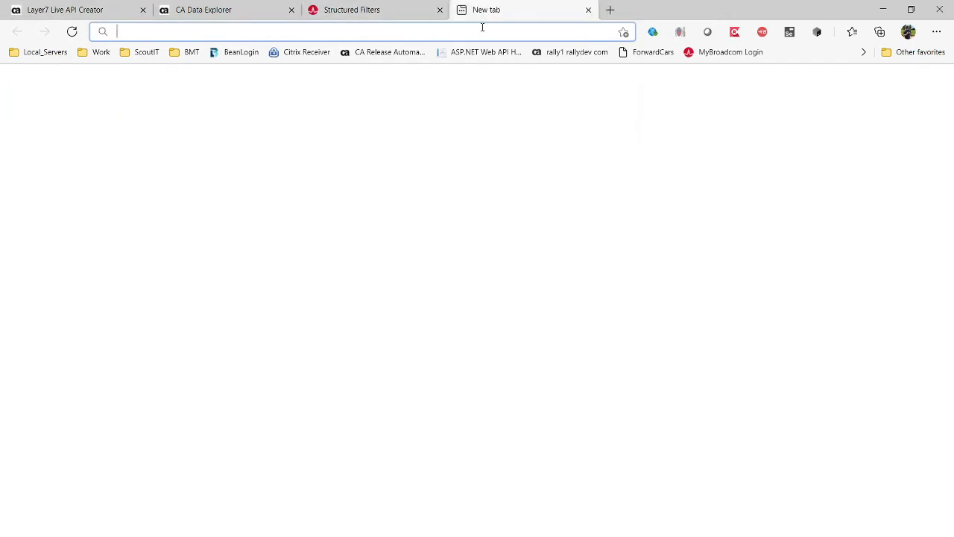
key("ctrl+v")
key("Return")
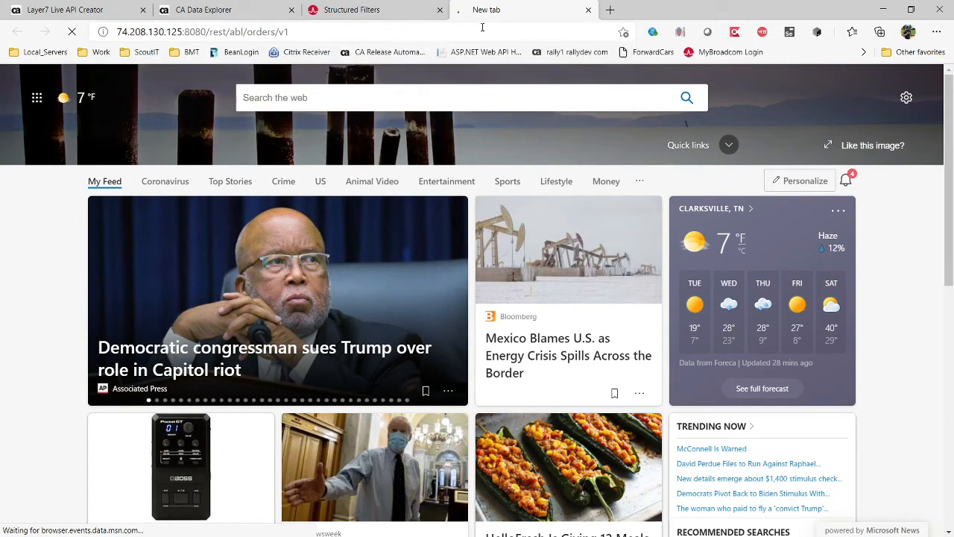
left_click_drag(95, 97, 277, 115)
left_click(137, 90)
Step: Read the authentication and GET parameter reference in the API Docs, and open the OpenAPI (Swagger) Doc help page
left_click(46, 10)
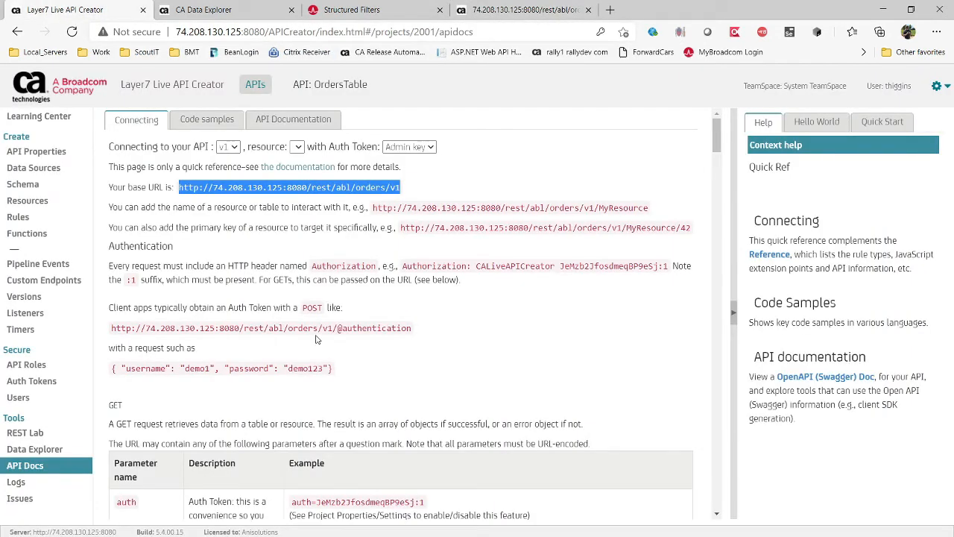
scroll(316, 339, "down", 2)
left_click_drag(343, 250, 106, 188)
scroll(386, 433, "down", 3)
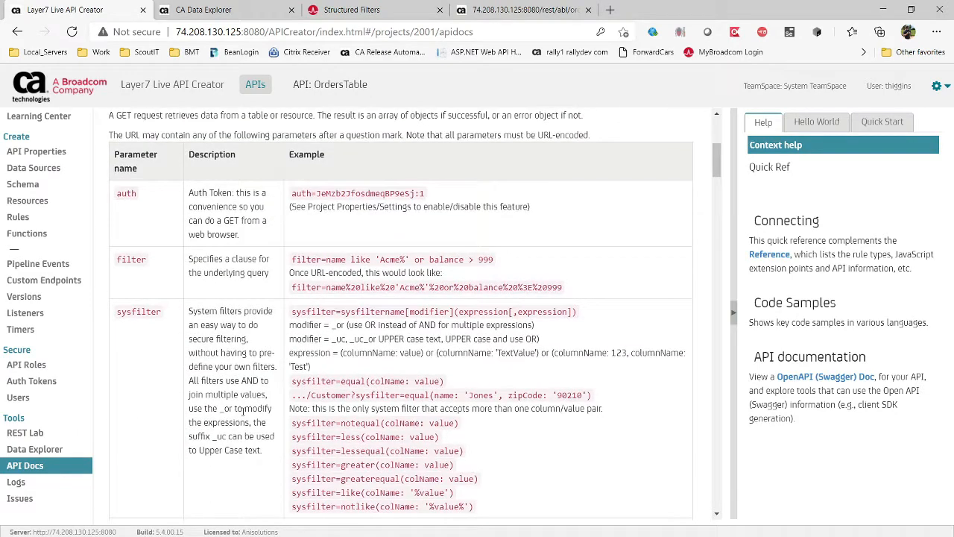
scroll(361, 420, "down", 10)
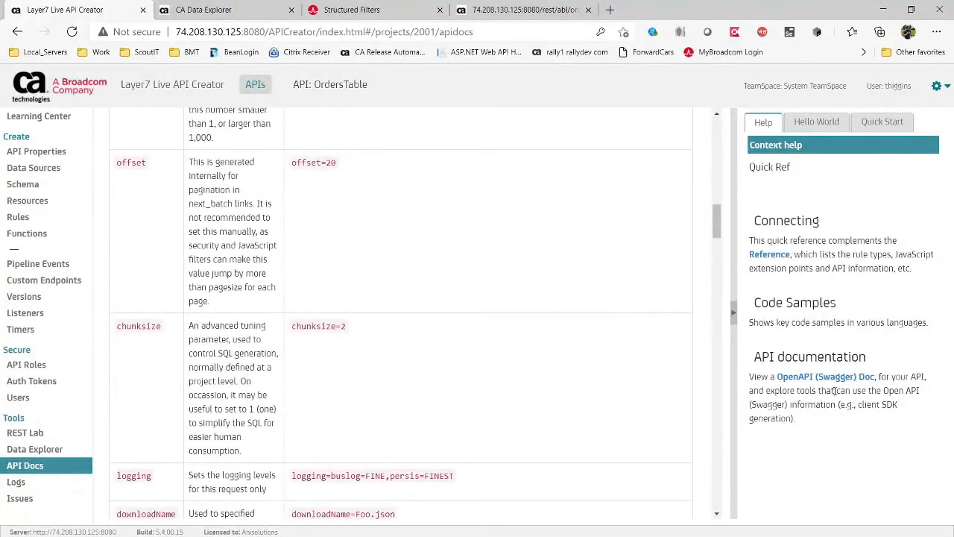
left_click(816, 378)
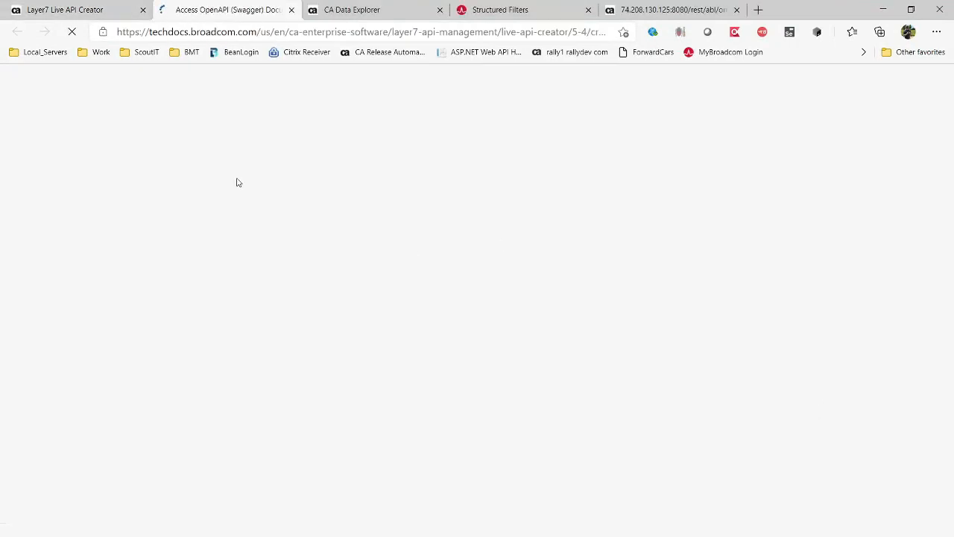
Step: Read the OpenAPI (Swagger) access instructions on the help page, and return to Layer7 Live API Creator to open the OrdersTable logs
scroll(597, 363, "down", 9)
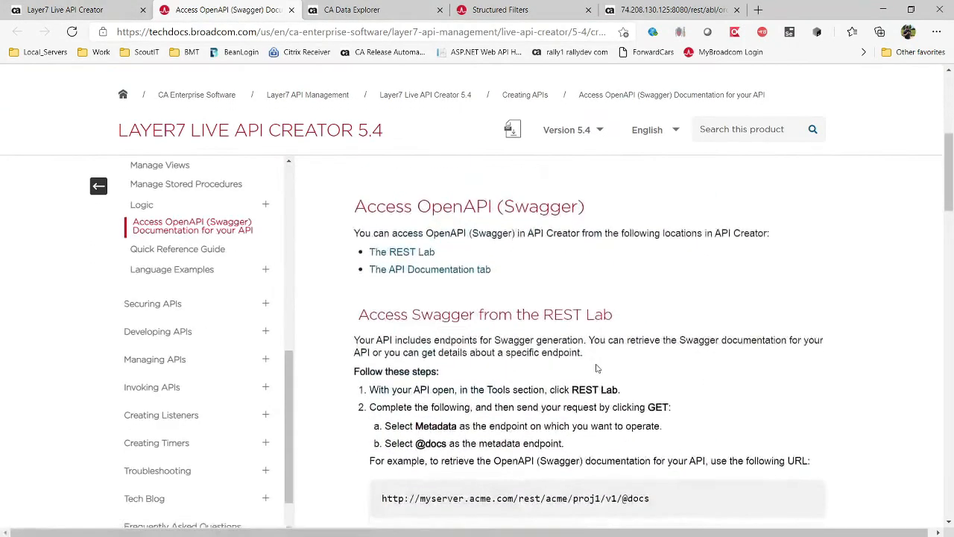
left_click(65, 10)
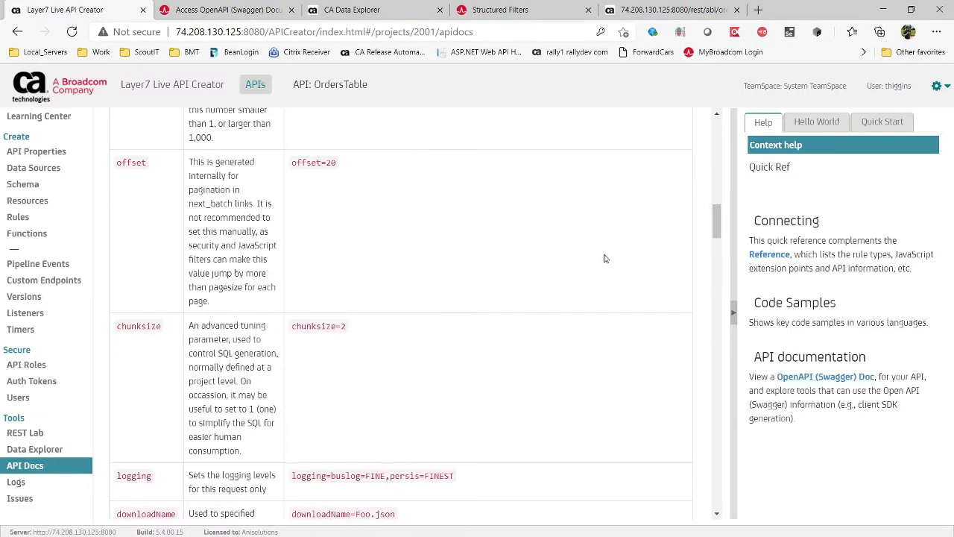
left_click(16, 482)
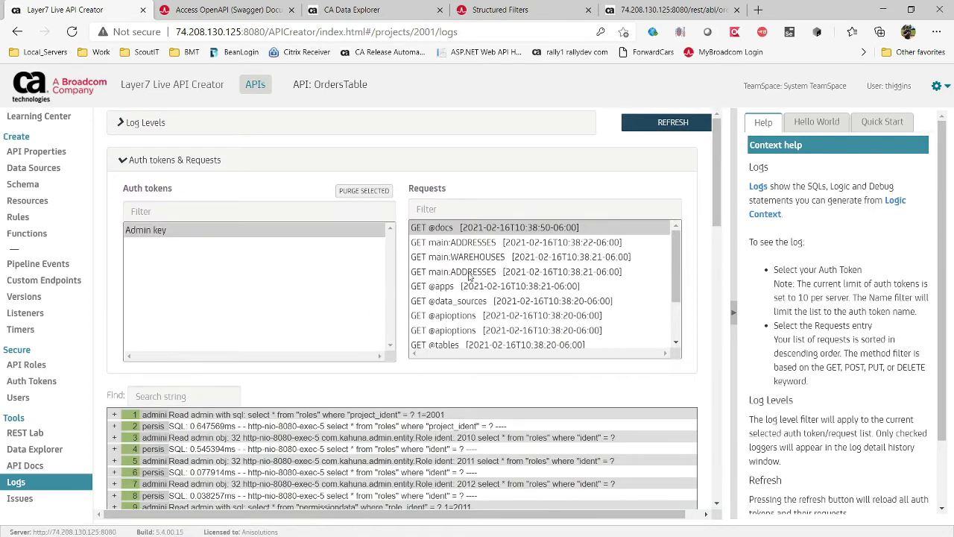
Step: Inspect the log entries of several Admin key requests, including GET main:ADDRESSES and GET main:WAREHOUSES, and view the log level filter and loggers
left_click(492, 271)
left_click(455, 315)
left_click(516, 286)
left_click(518, 242)
left_click(518, 227)
left_click(514, 271)
left_click(511, 300)
left_click(516, 257)
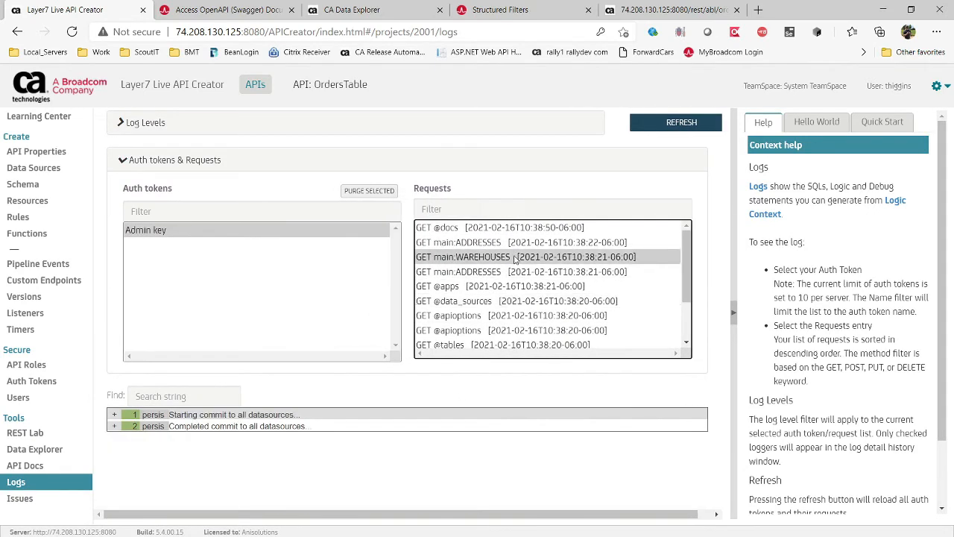
left_click(528, 241)
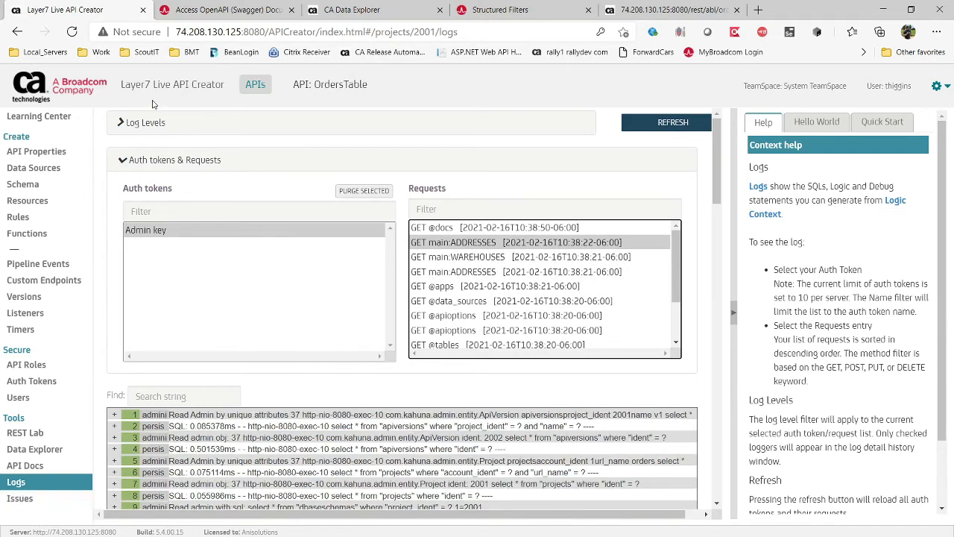
left_click(122, 124)
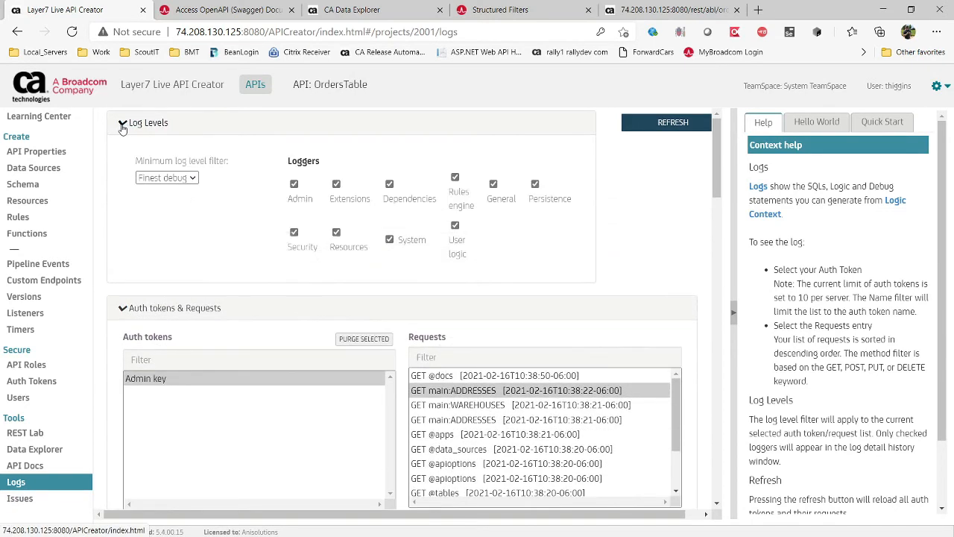
left_click(122, 124)
Step: Open the API's Issues page and review its problem type, problem, description and default fix fields
left_click(35, 499)
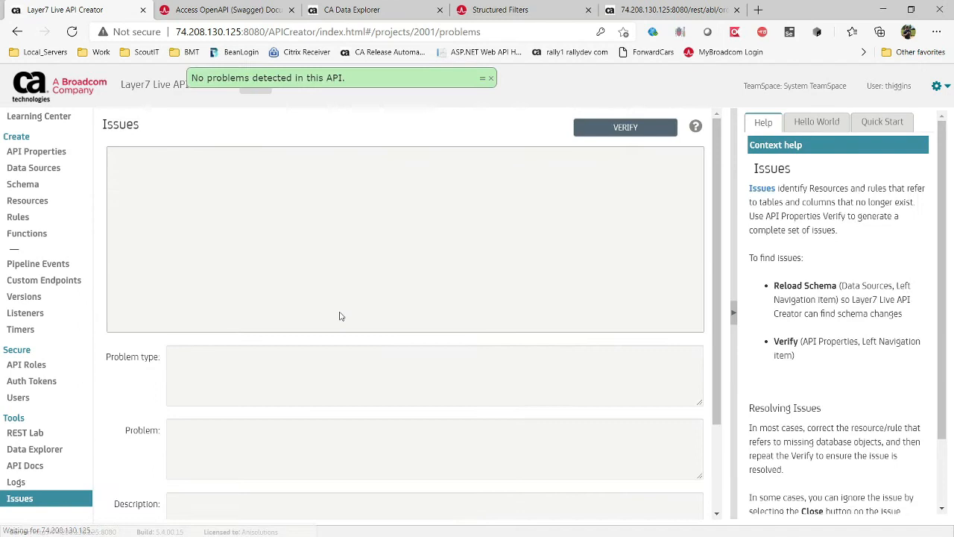
scroll(339, 316, "down", 2)
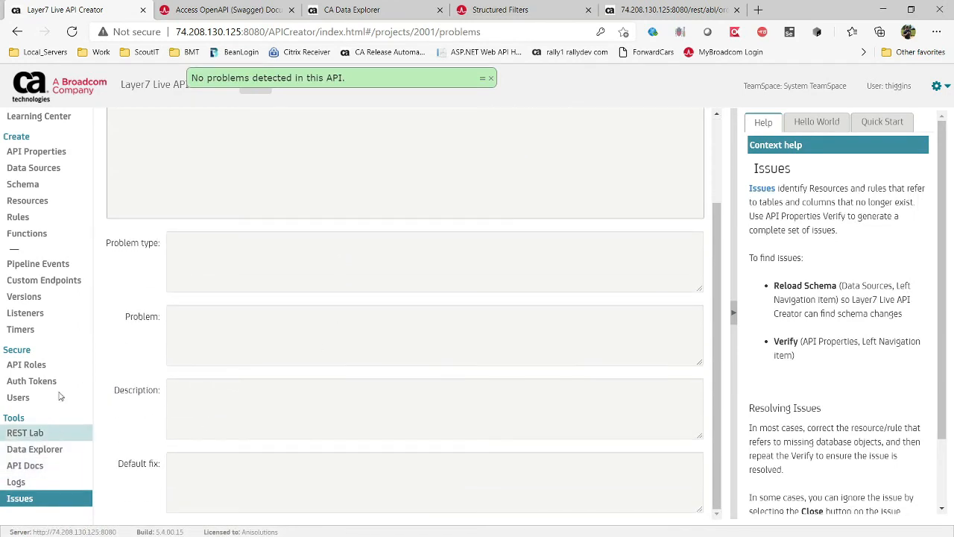
scroll(573, 310, "up", 2)
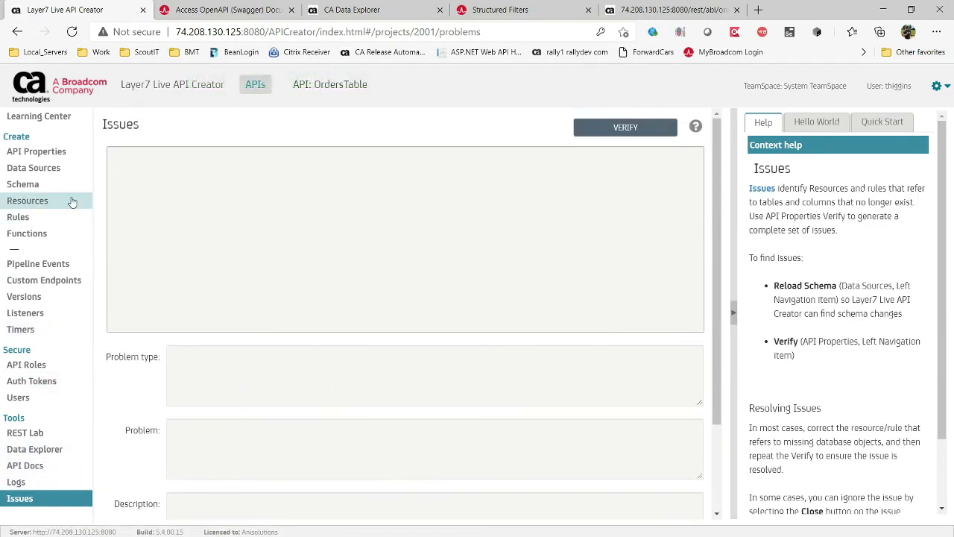
triple_click(31, 518)
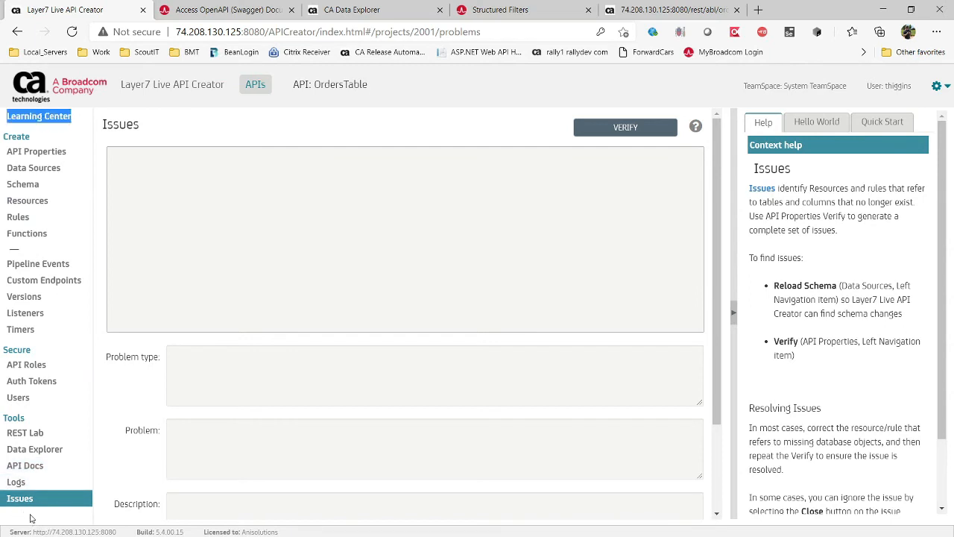
Step: Revisit the API Docs parameter reference, and inspect the GET main:ADDRESSES log with the auth tokens and requests section collapsed
left_click(49, 468)
scroll(212, 456, "down", 5)
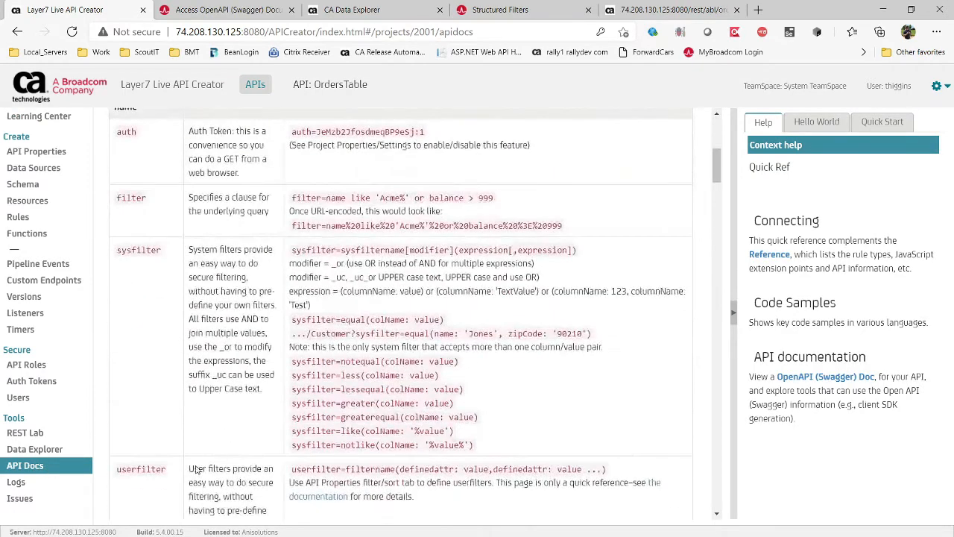
left_click(34, 483)
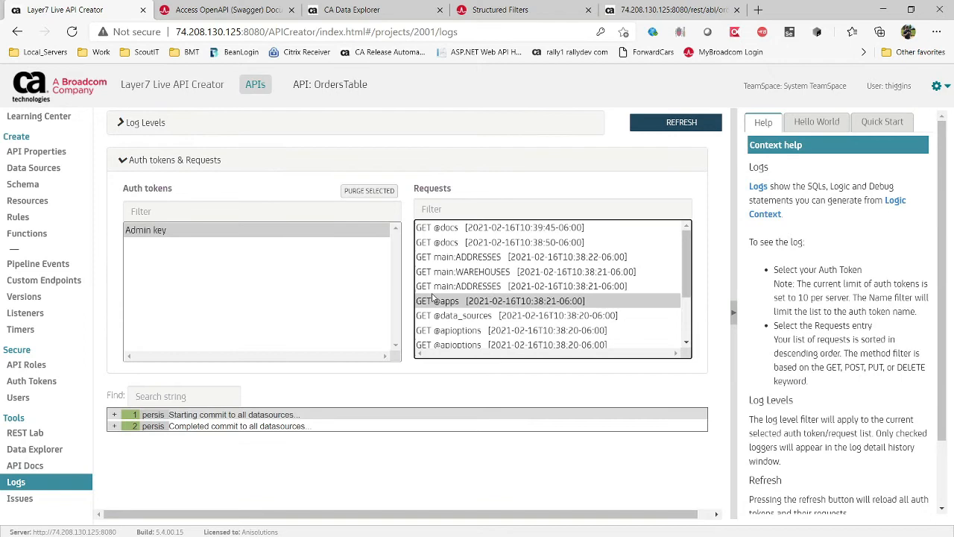
left_click(550, 343)
left_click(544, 310)
left_click(550, 282)
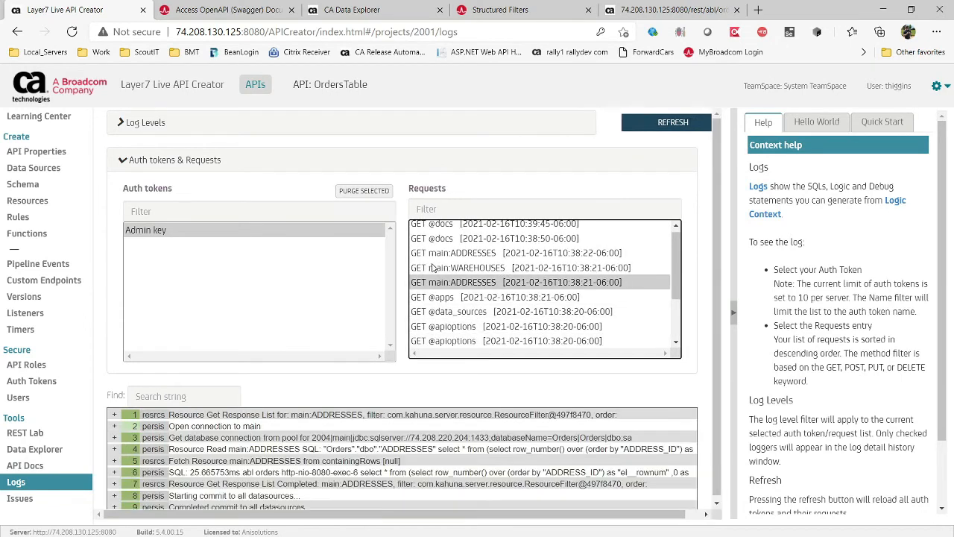
left_click(202, 159)
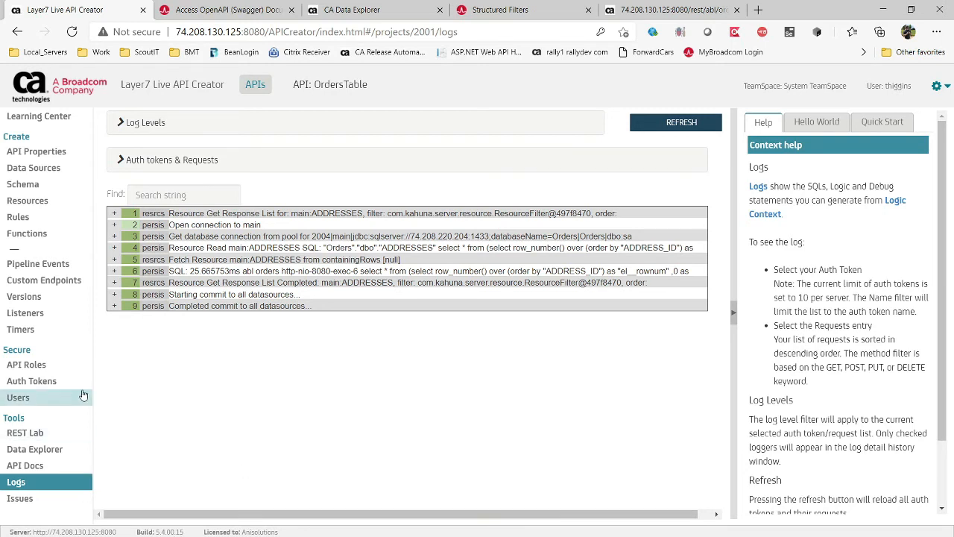
Step: Browse the Learning Center sections from Overview to Example, open the Quick Start walk-through from the Training Guide, and return to the Introduction
left_click(55, 119)
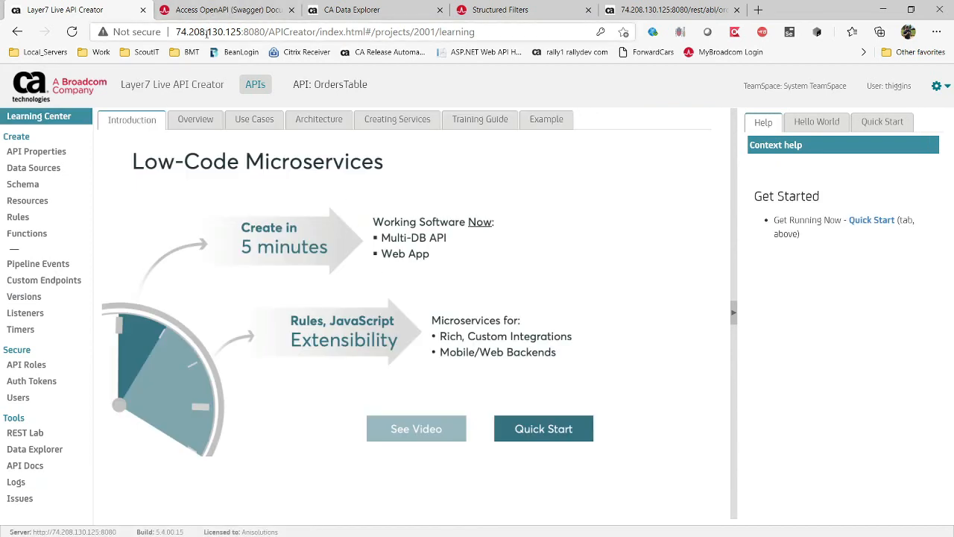
left_click(203, 130)
left_click(261, 123)
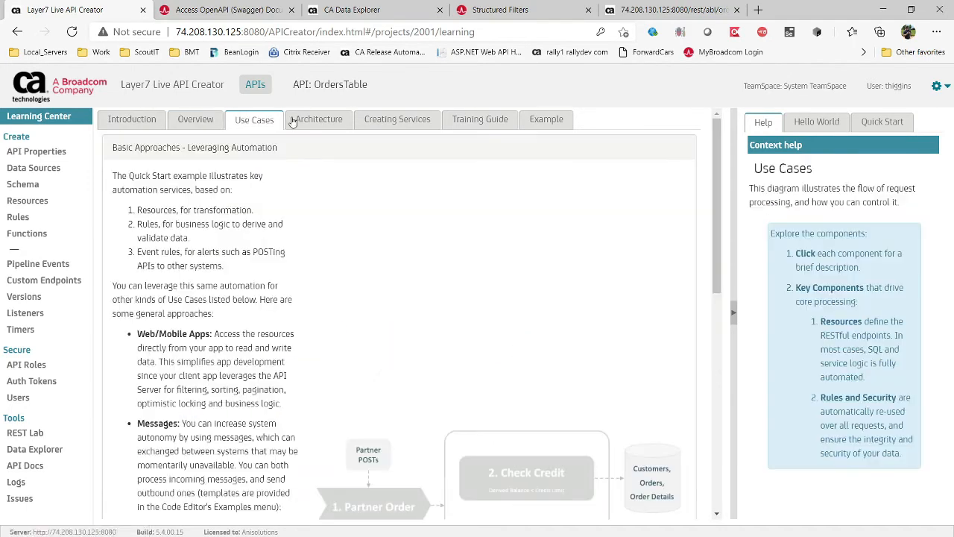
left_click(317, 122)
left_click(479, 121)
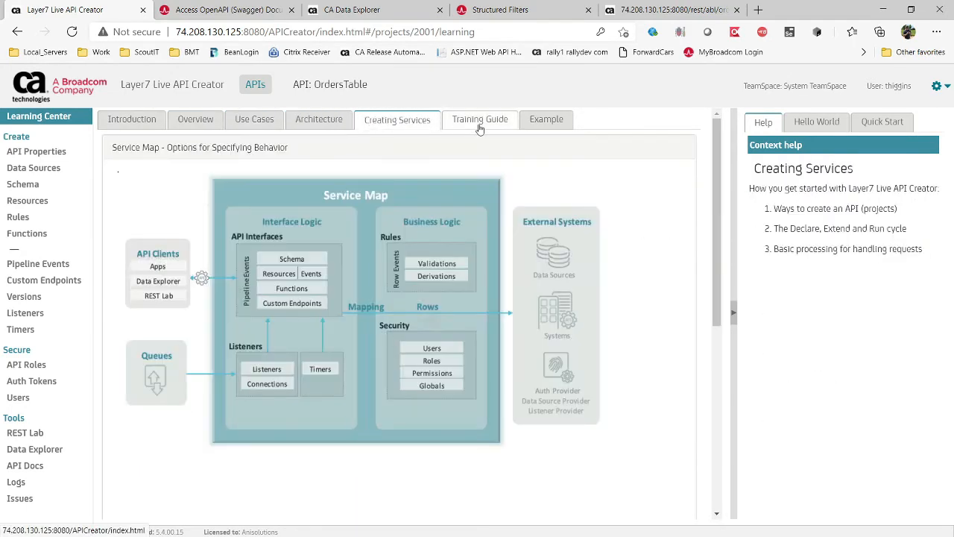
left_click(543, 123)
left_click(476, 122)
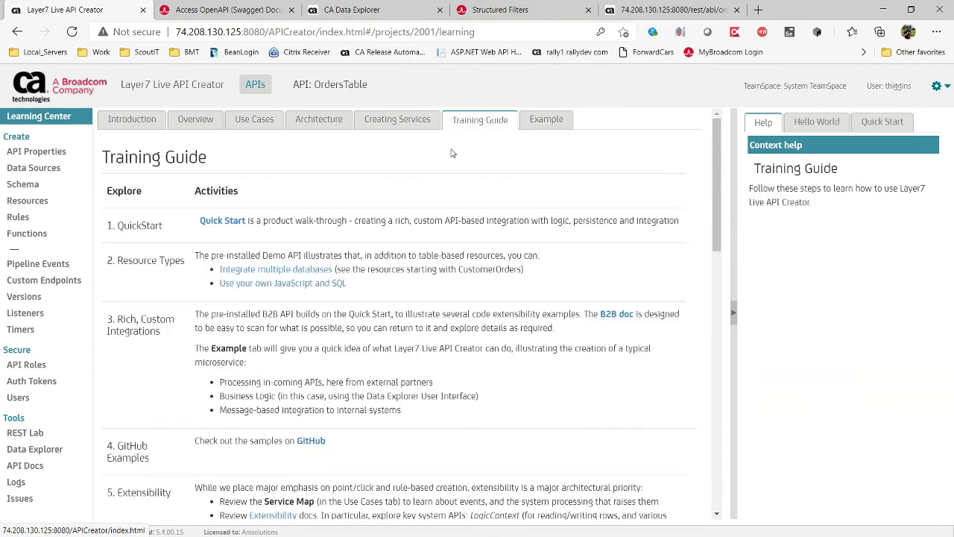
left_click(233, 223)
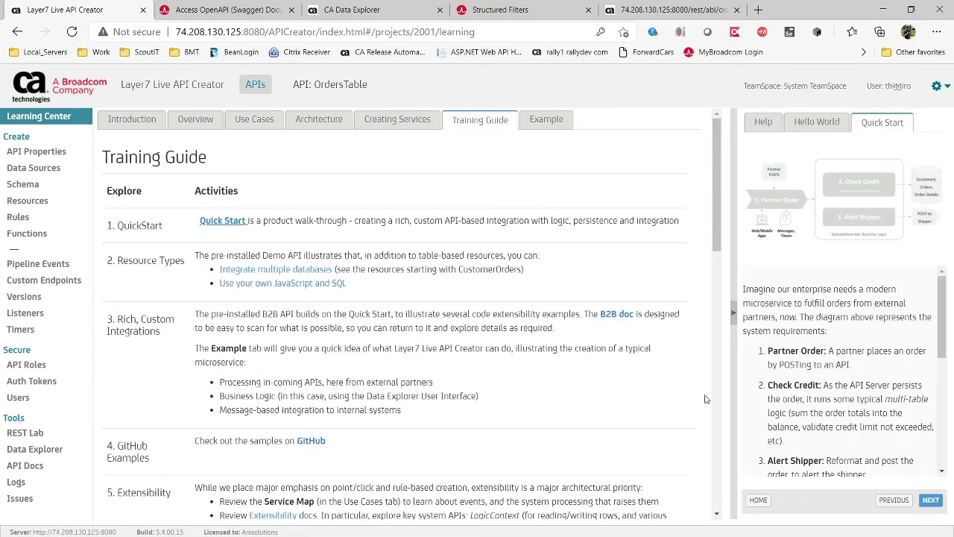
left_click(132, 119)
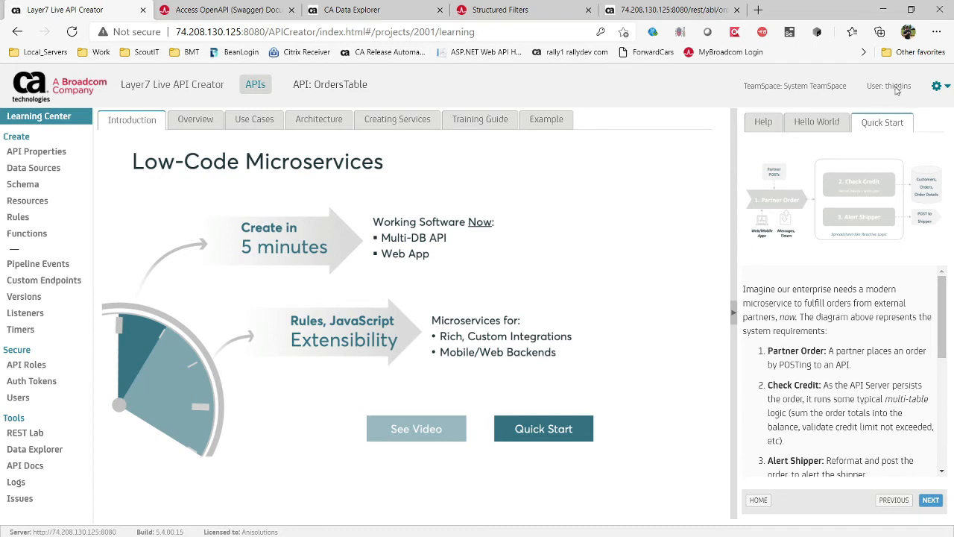
Step: Open your TeamSpace and examine the TeamSpace users' details and the assigned roles of the signed-in user
left_click(941, 88)
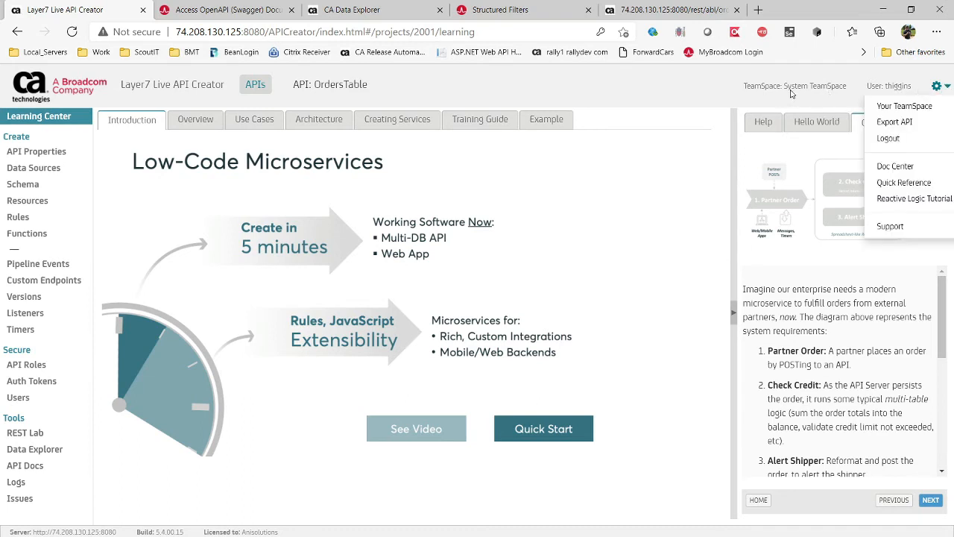
left_click(903, 105)
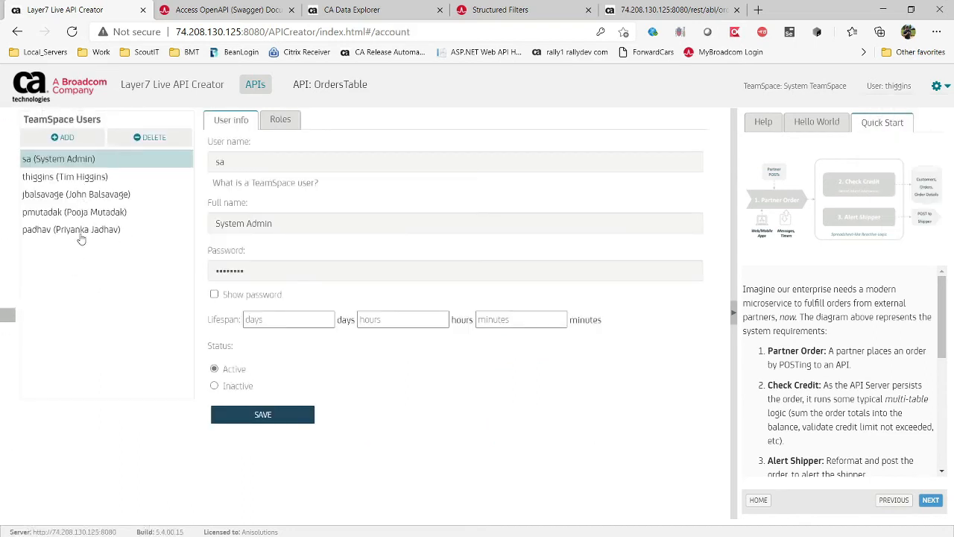
left_click(76, 192)
left_click(99, 177)
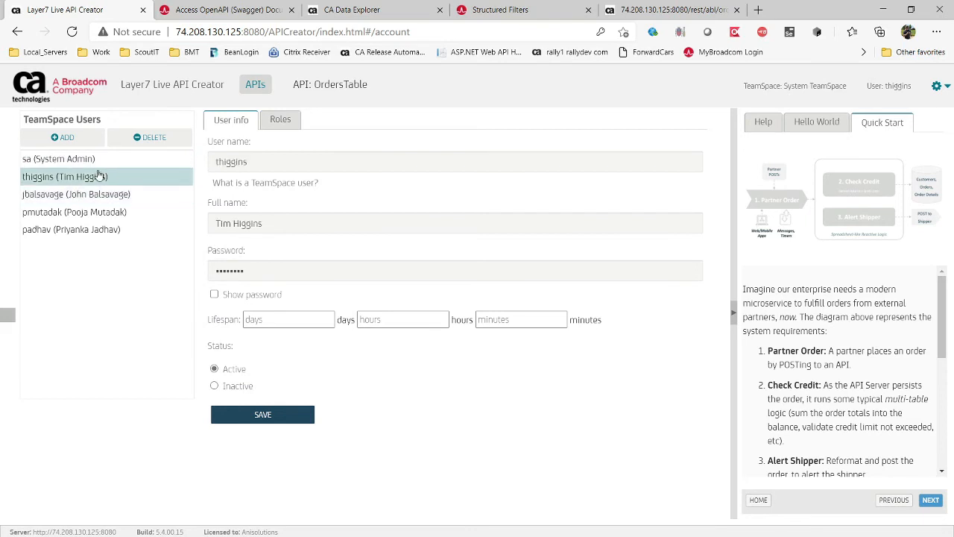
left_click(281, 122)
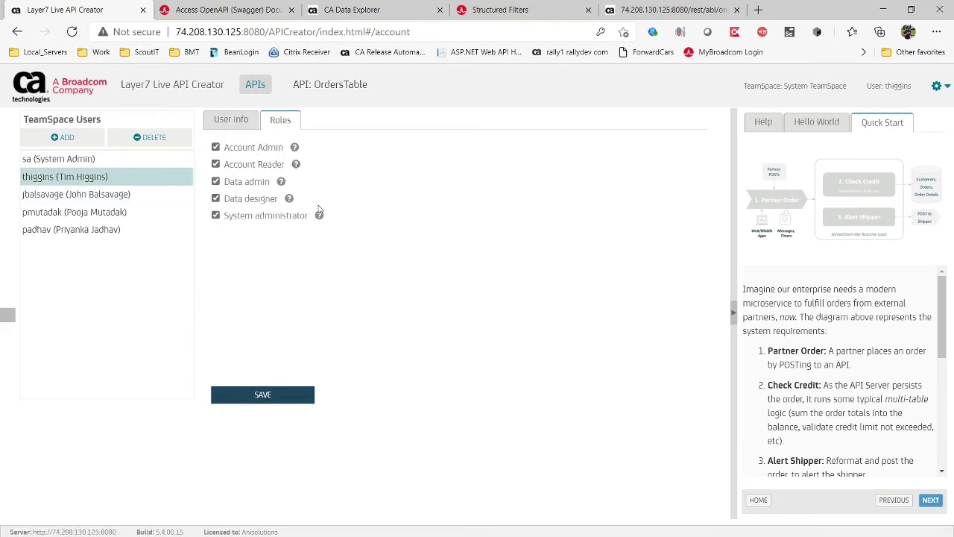
Step: Open the Quick Reference Guide documentation, look over its topic list, and return to Layer7 Live API Creator
left_click(938, 87)
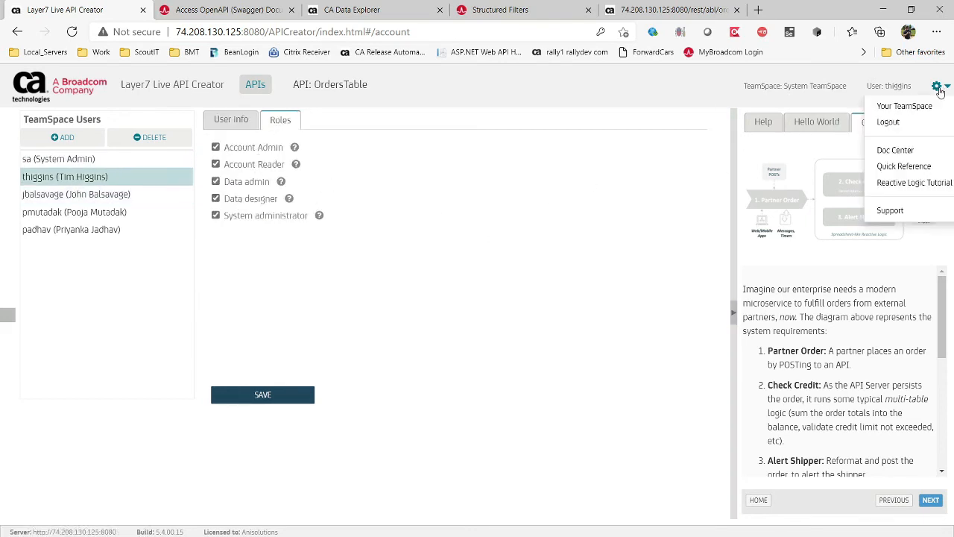
left_click(923, 167)
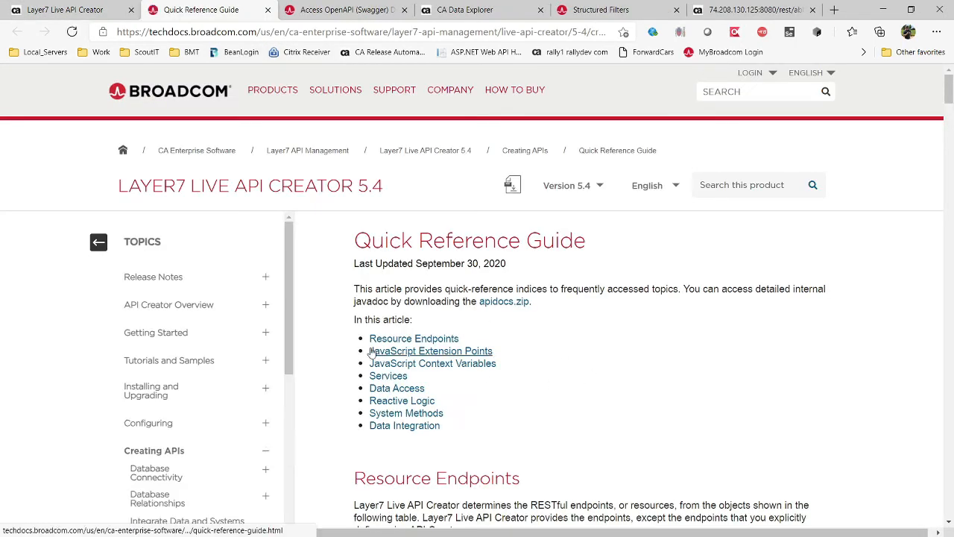
left_click(65, 10)
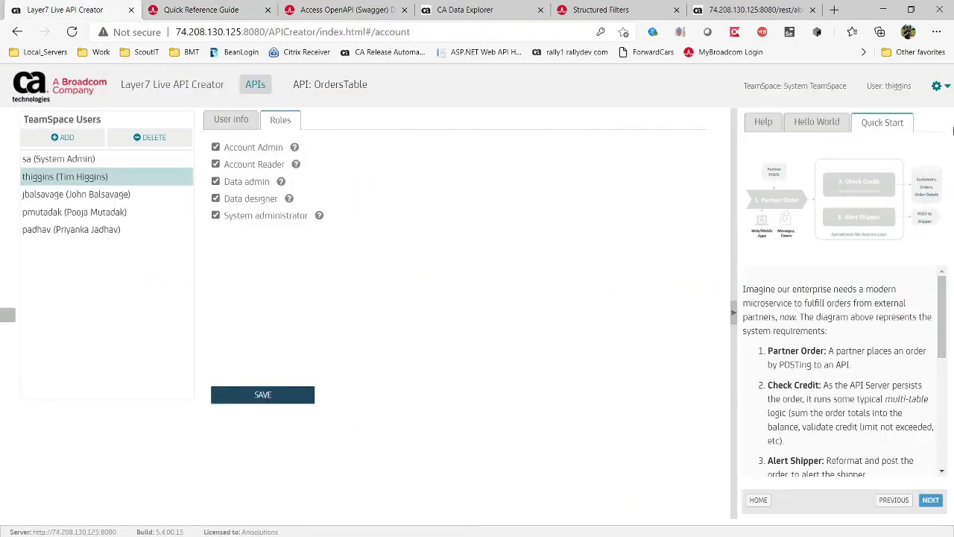
Step: Open the Doc Center, browse the Layer7 Live API Creator 5.4 documentation topics, and return to the TeamSpace page
left_click(941, 87)
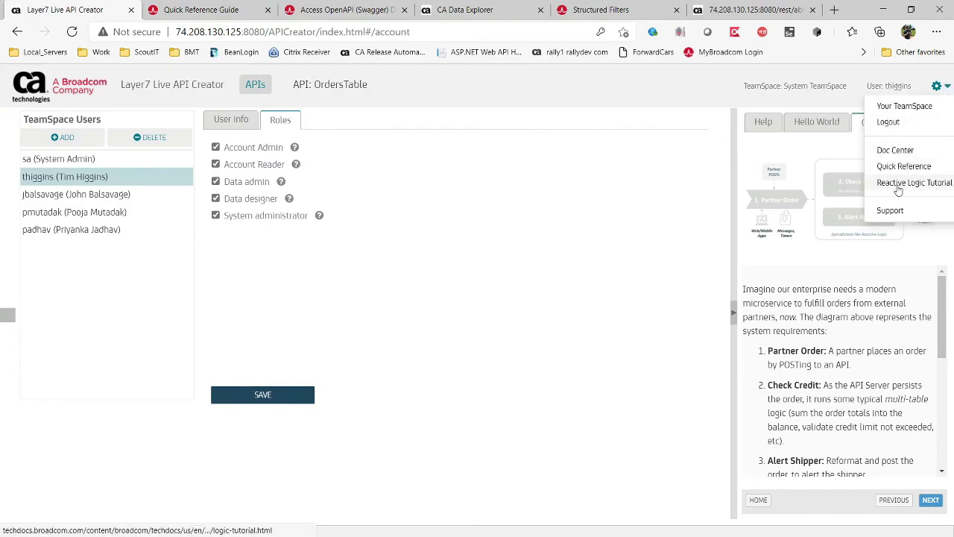
left_click(894, 156)
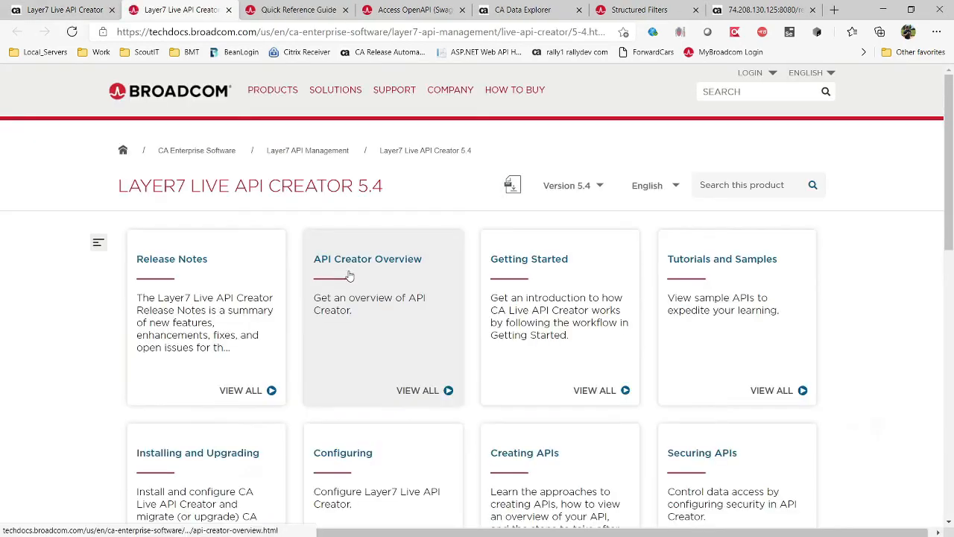
scroll(414, 358, "down", 3)
scroll(414, 358, "up", 4)
left_click_drag(204, 131, 343, 131)
left_click(149, 112)
left_click_drag(129, 129, 293, 134)
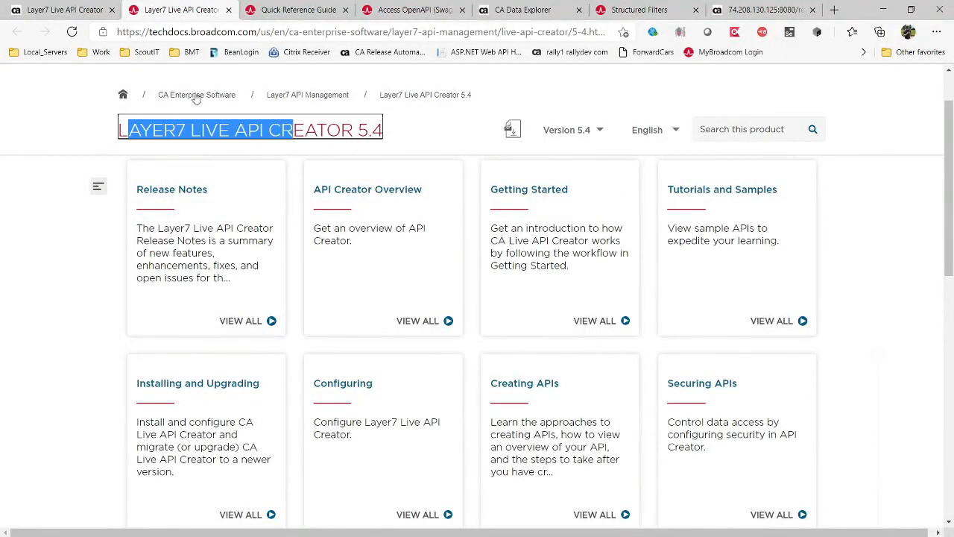
left_click(77, 11)
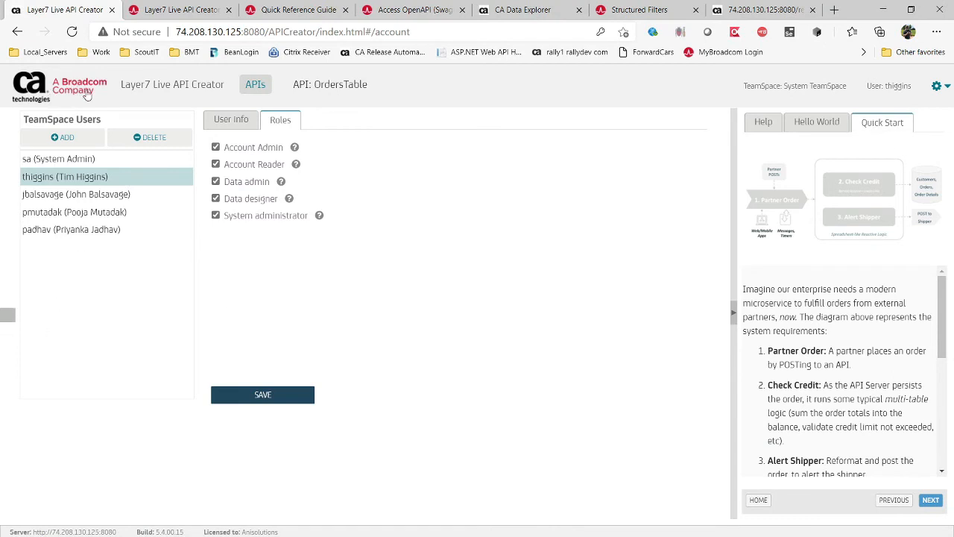
Step: View the API summary of the Layer7 Live API Creator Admin project from the APIs home page, and display the server information
left_click(26, 93)
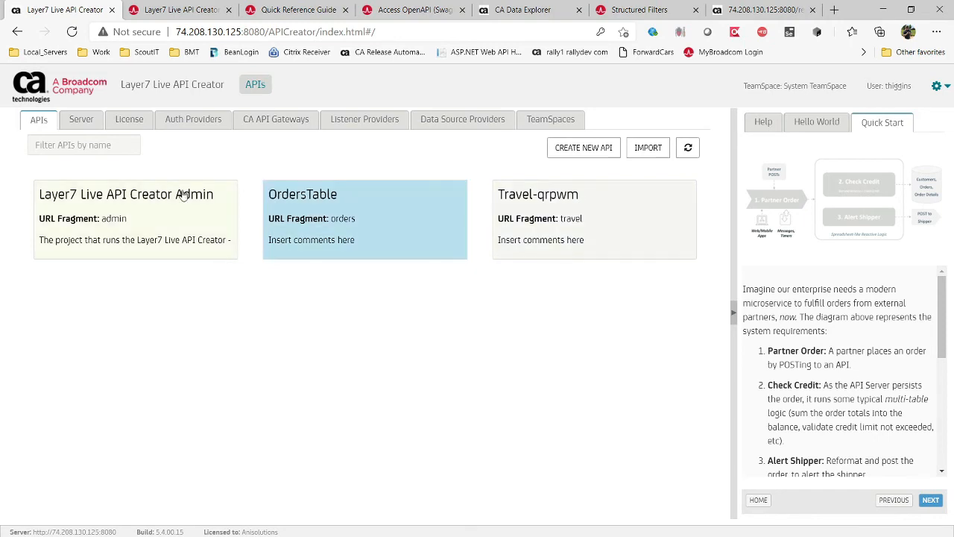
left_click(134, 208)
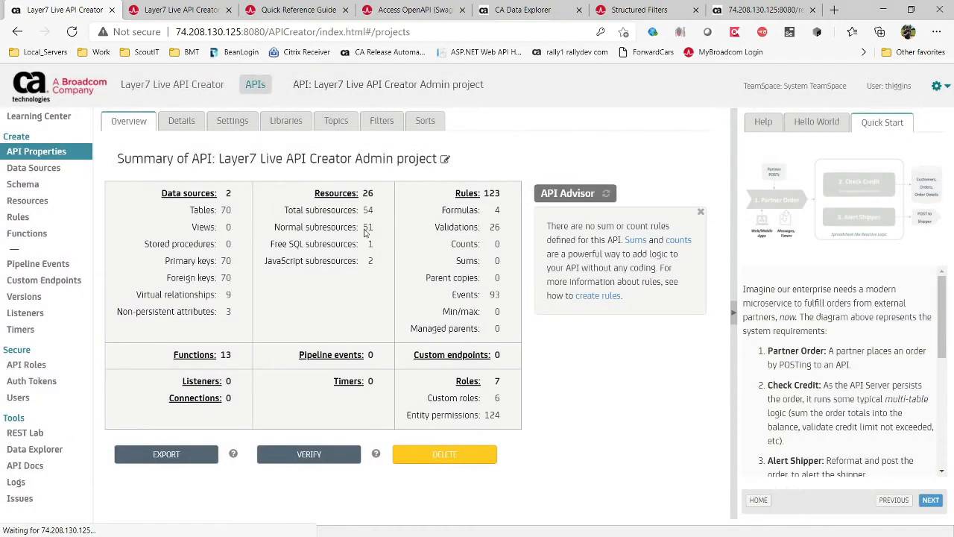
left_click(69, 89)
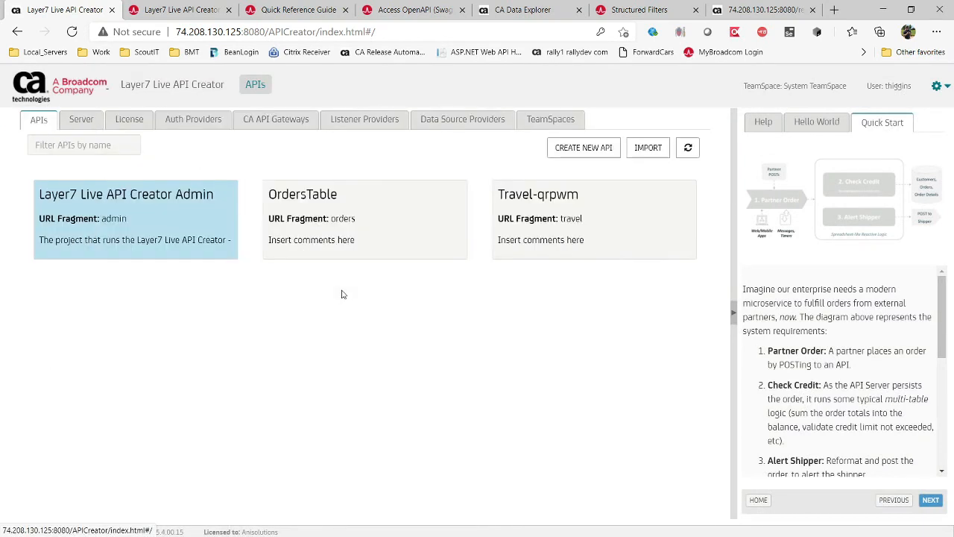
left_click(80, 120)
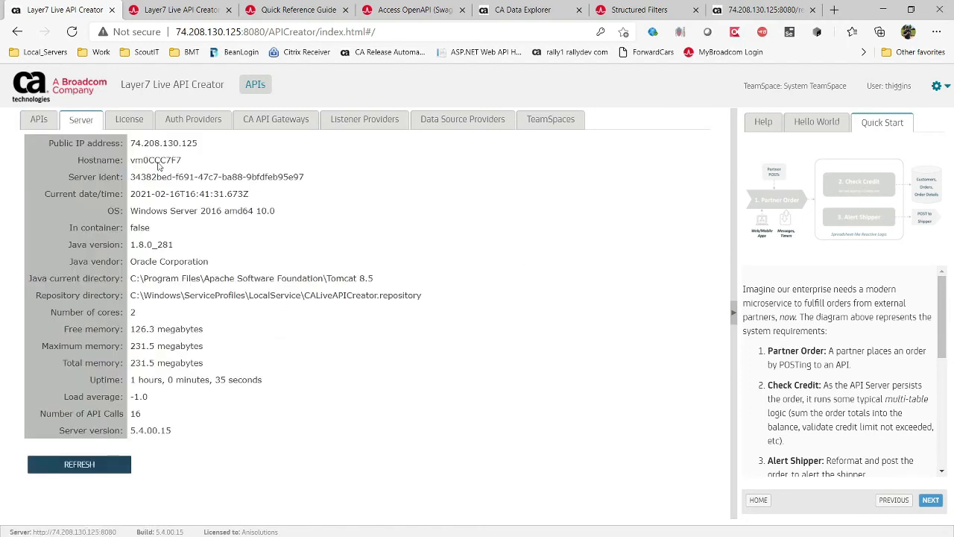
Step: Review the server's license, authentication providers and CA API Gateways settings
left_click(129, 121)
left_click(193, 120)
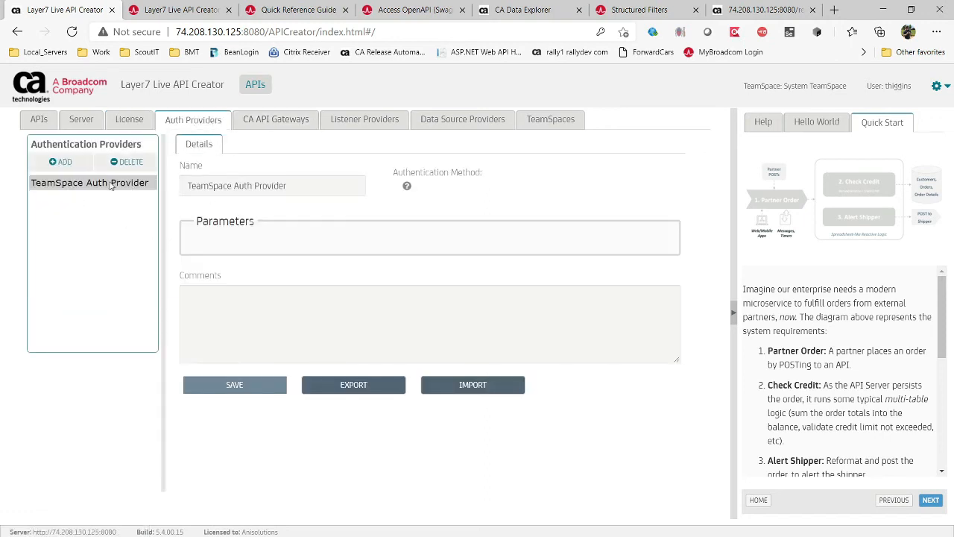
left_click(278, 119)
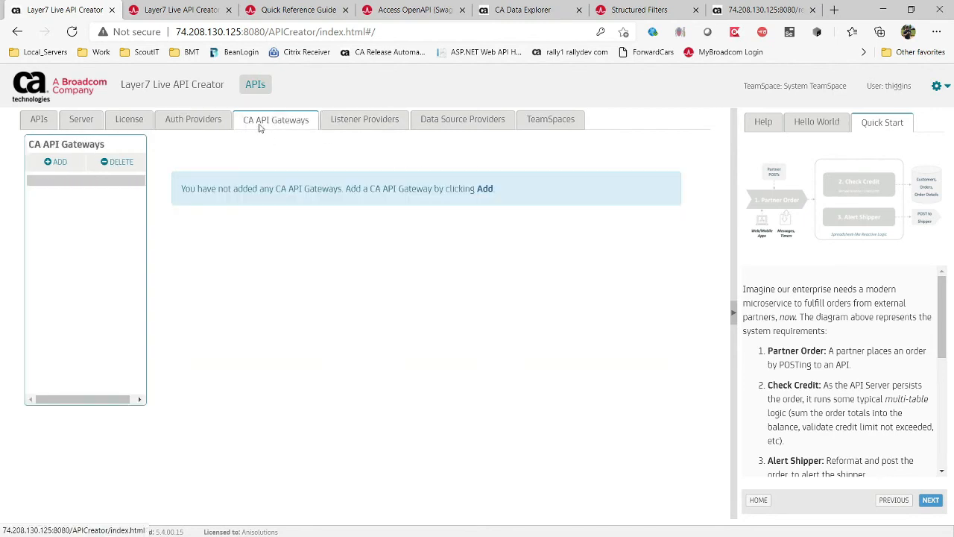
Step: Examine the available listener providers, viewing the details of entries such as KafkaProducer and RabbitMQConsumer
left_click(363, 122)
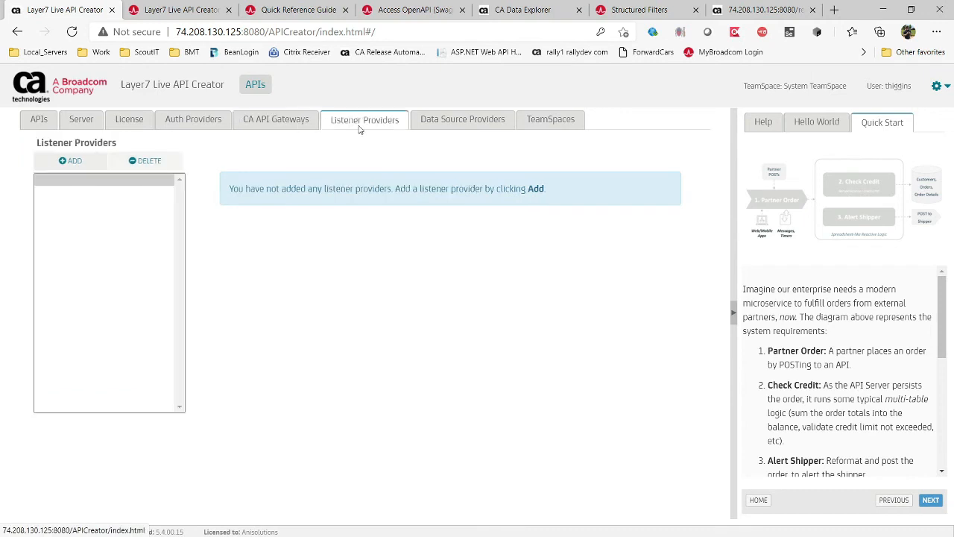
left_click(67, 256)
left_click(90, 312)
left_click(93, 240)
left_click(102, 198)
left_click(96, 243)
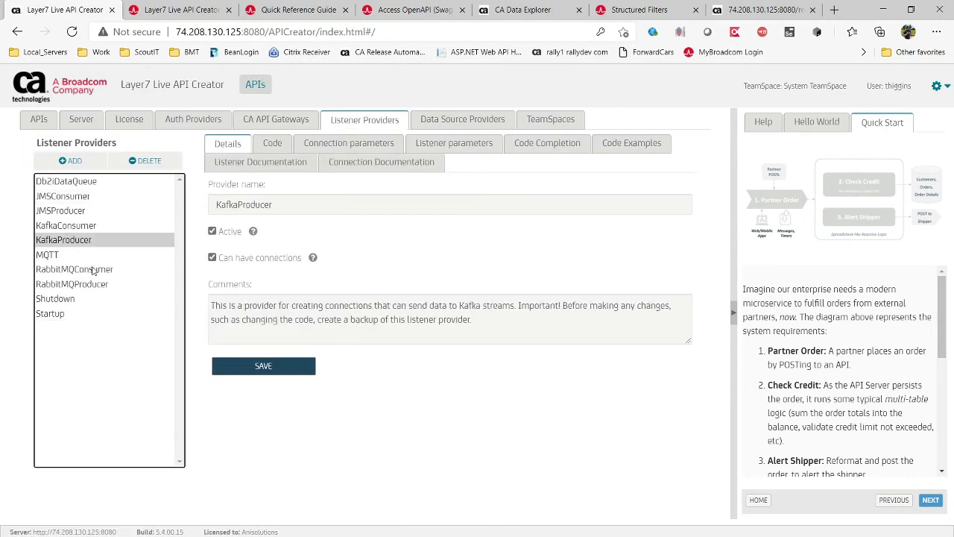
left_click(92, 269)
Step: Examine the data source providers, viewing the details of JDBCExample, MongoDB and MongoDBAudit
left_click(483, 125)
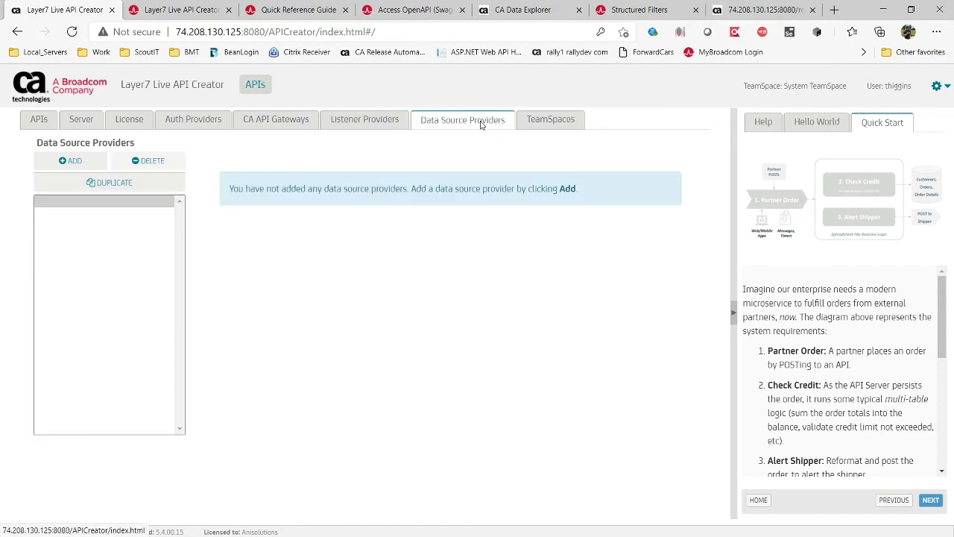
left_click(66, 219)
left_click(67, 234)
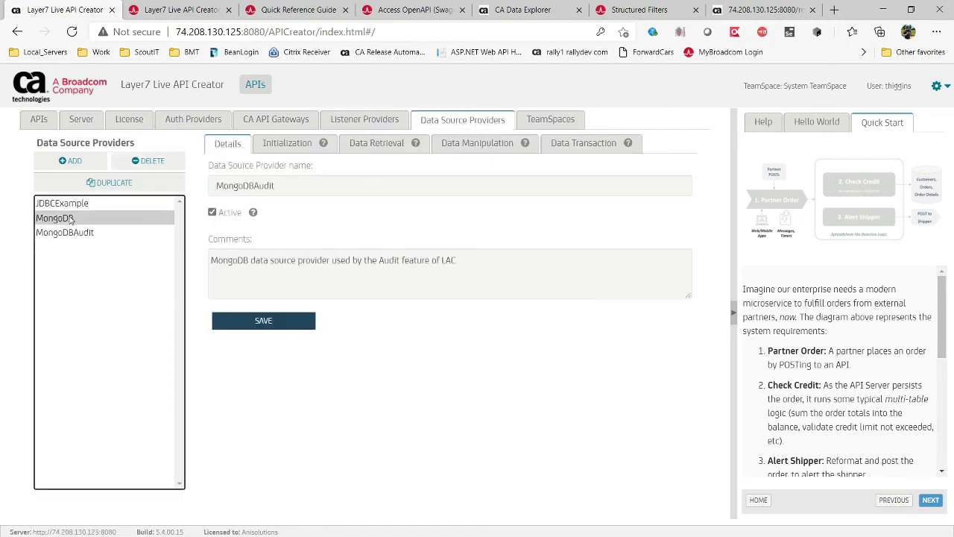
left_click(63, 203)
left_click(73, 219)
left_click(73, 233)
Step: Add a new data source provider with the default settings and delete it again
left_click(71, 161)
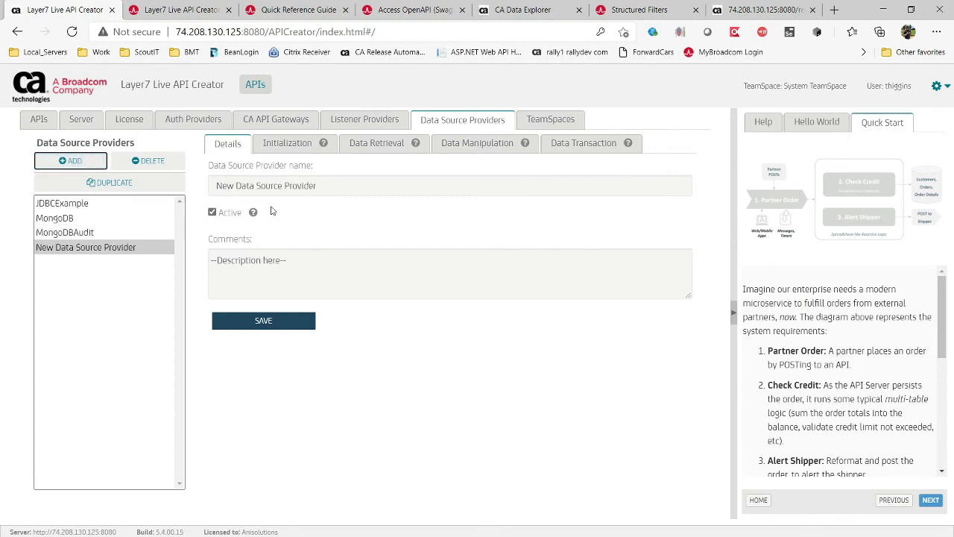
left_click(109, 252)
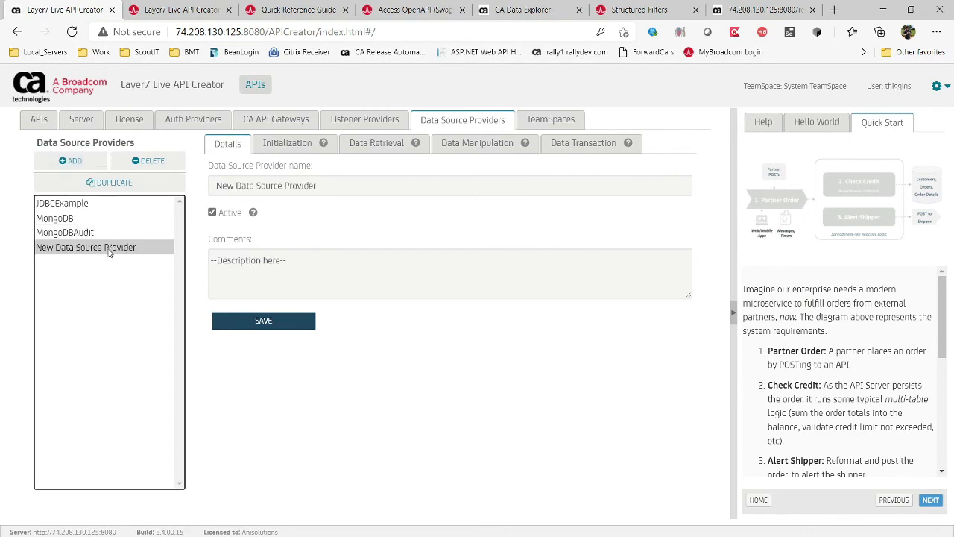
left_click(148, 161)
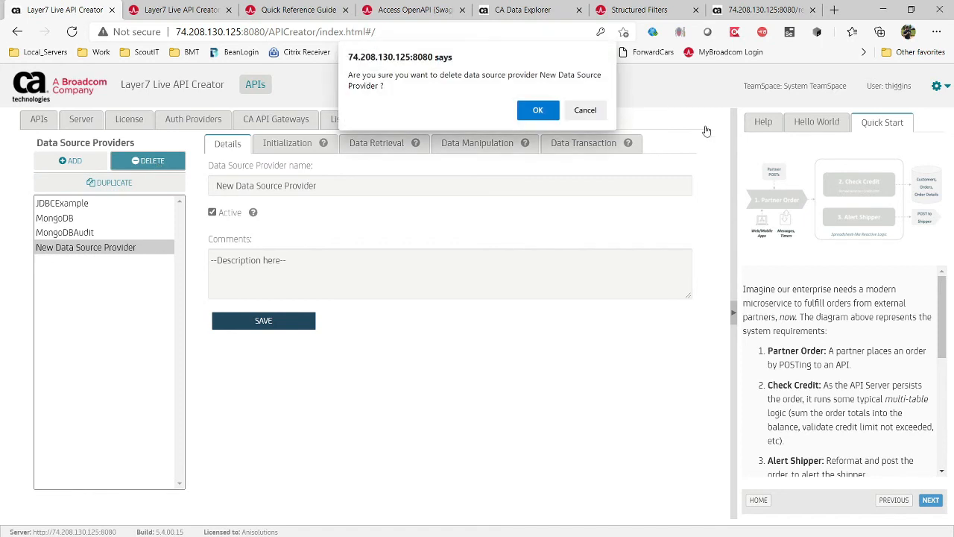
left_click(539, 108)
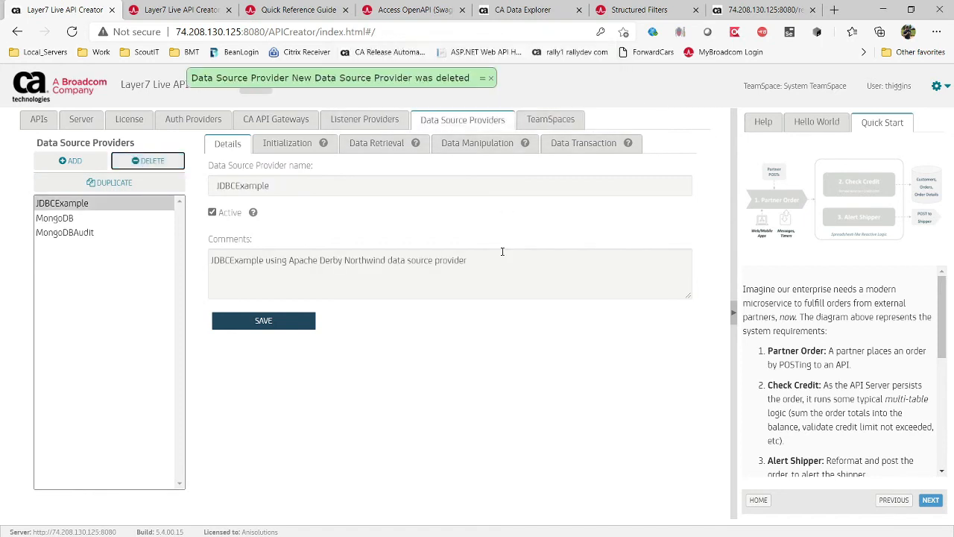
Step: Review the default TeamSpace's name, URL fragment and comments, and look over the settings menu options
left_click(546, 121)
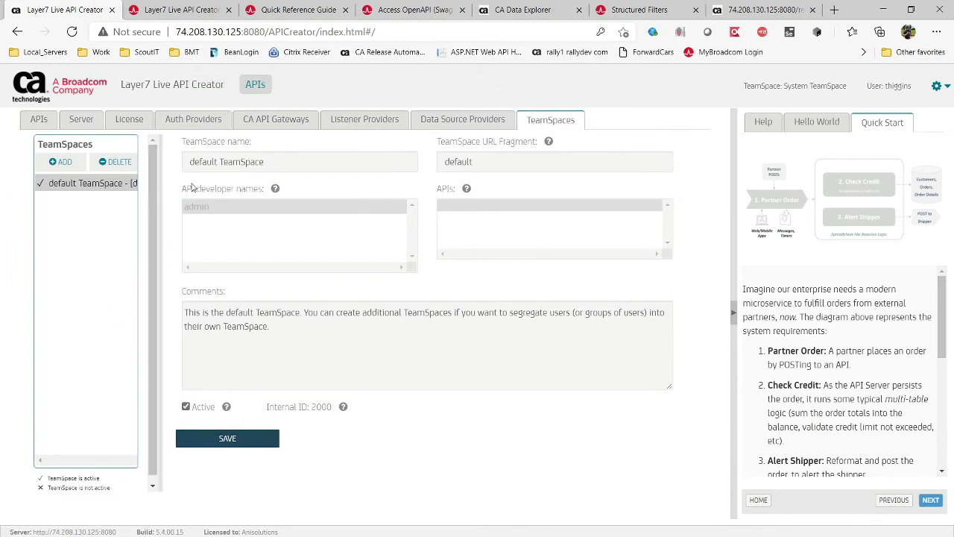
double_click(233, 161)
left_click(413, 453)
left_click(938, 88)
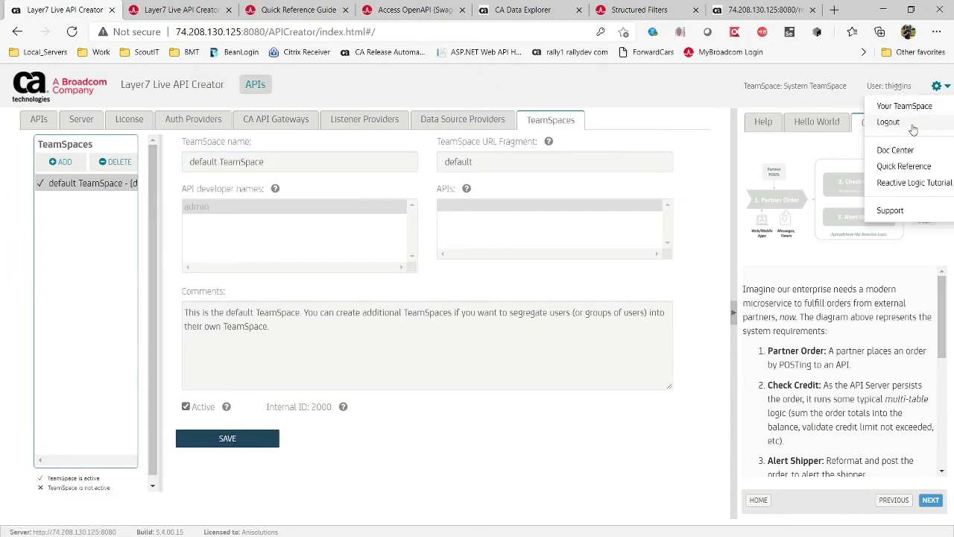
left_click(502, 88)
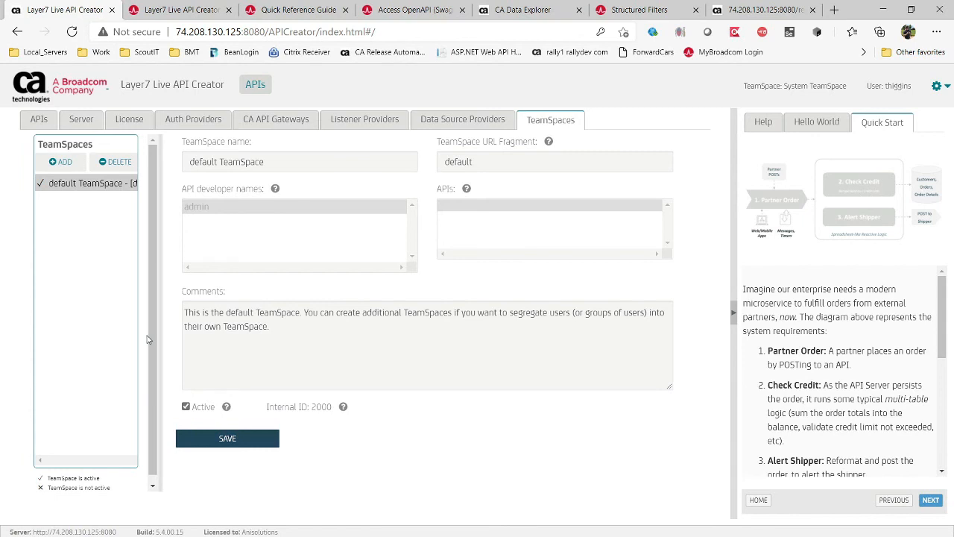
Step: Open the OrdersTable API from the APIs home page
left_click(33, 120)
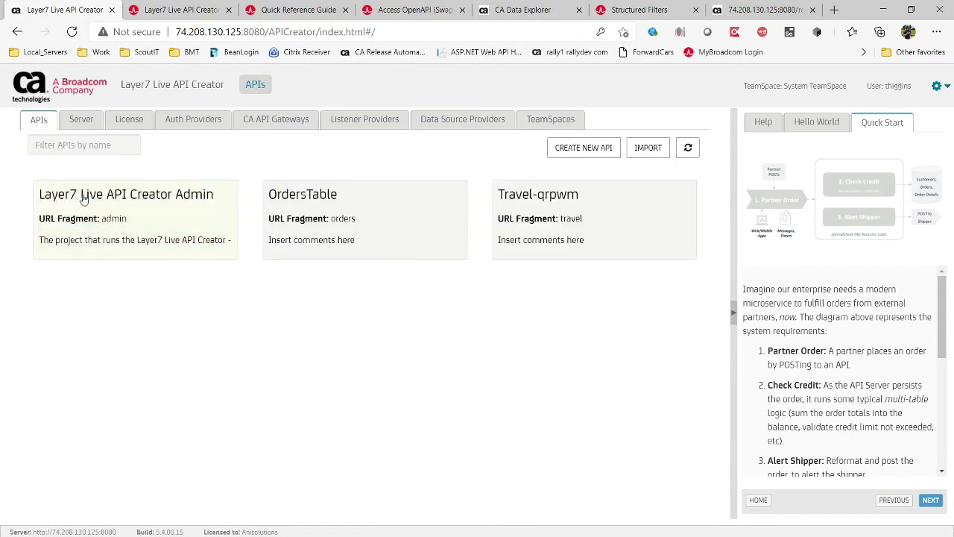
left_click(224, 207)
left_click(294, 202)
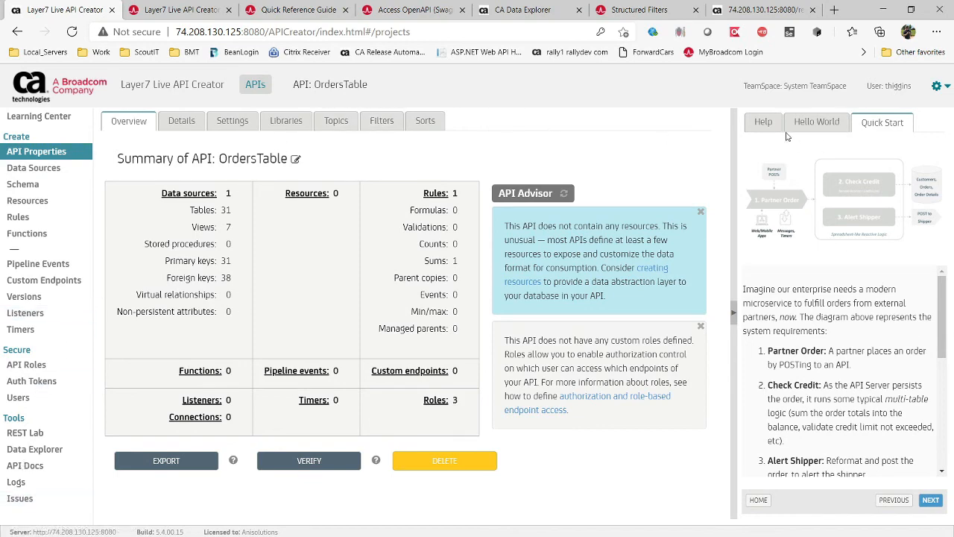
Step: Look at the Hello World guide and read through the Quick Start guide beside the API summary
left_click(817, 123)
left_click(867, 124)
scroll(875, 462, "down", 5)
scroll(876, 462, "down", 2)
scroll(859, 351, "up", 10)
Step: Open the Learning Center, read the Hello World steps for creating a function, and view the Quick Start and Training Guide
left_click(22, 119)
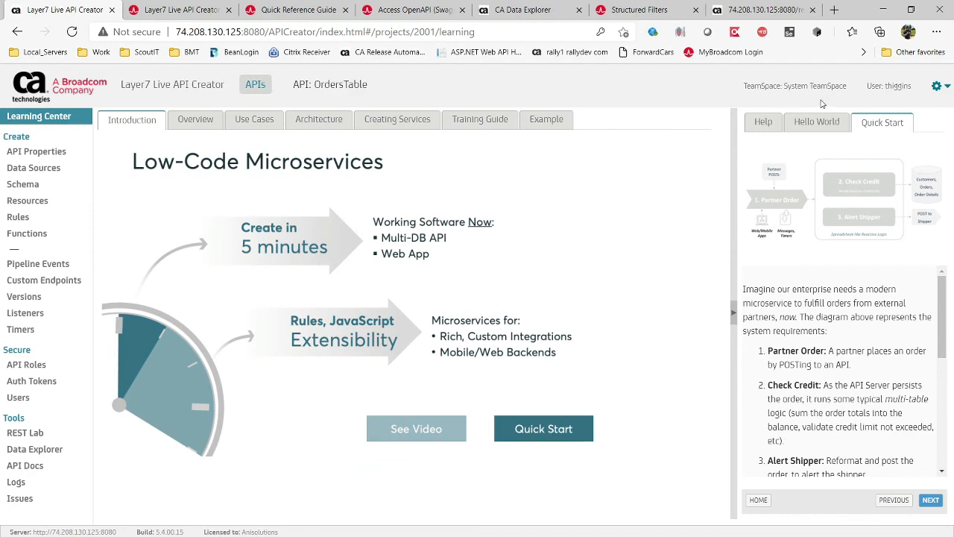
left_click(814, 122)
scroll(818, 371, "down", 3)
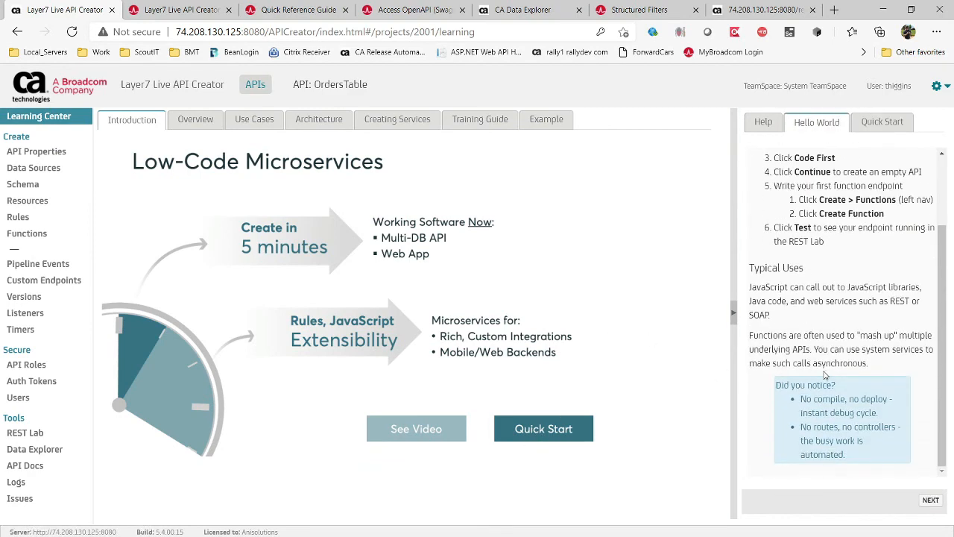
scroll(832, 333, "up", 2)
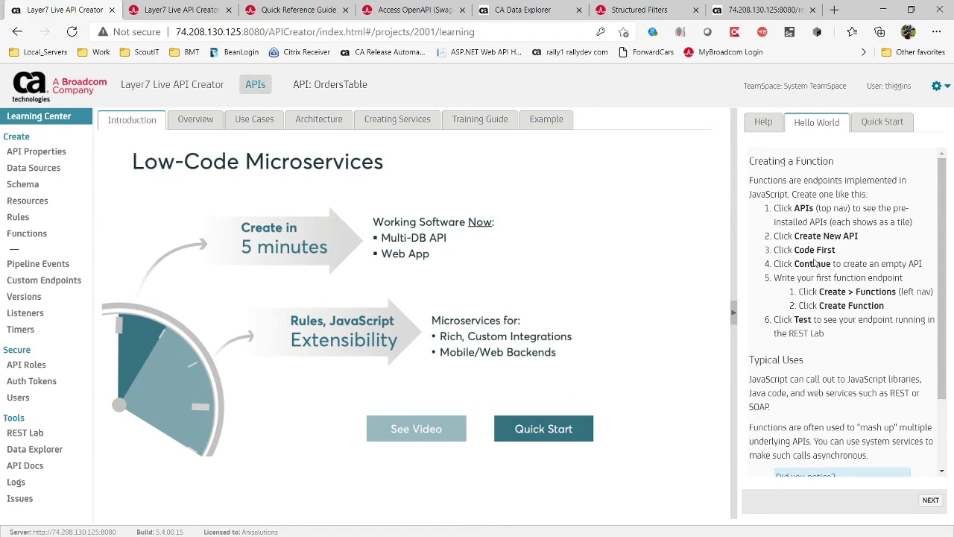
left_click(882, 124)
left_click(815, 125)
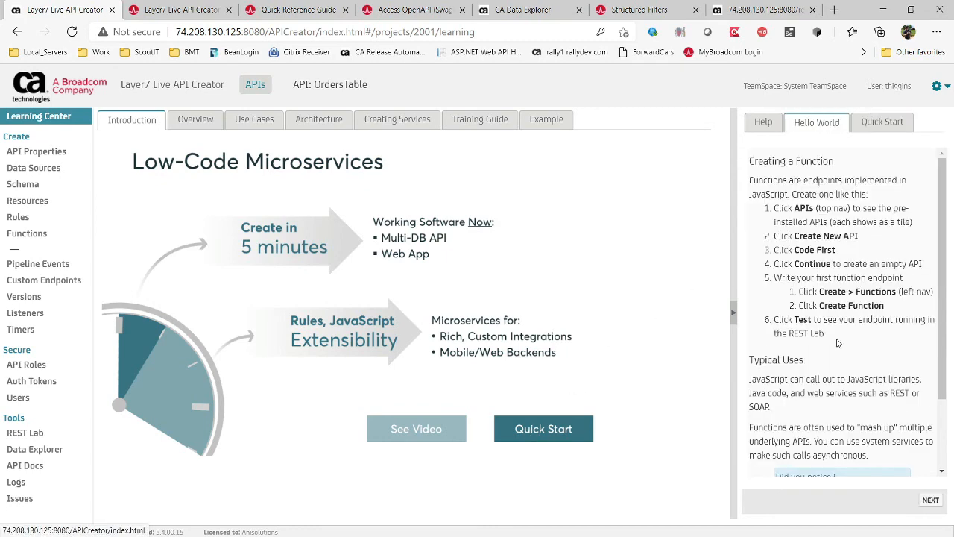
left_click(778, 126)
left_click(831, 128)
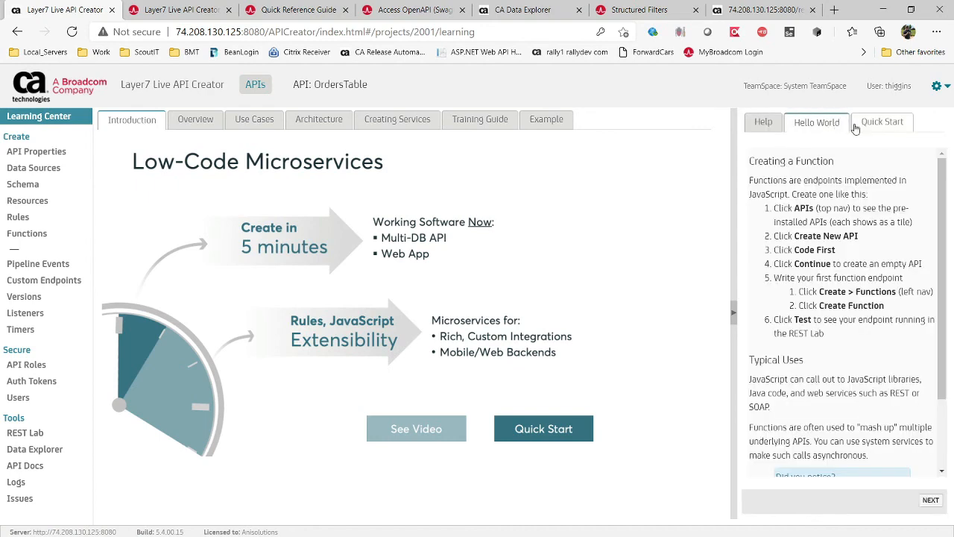
left_click(857, 127)
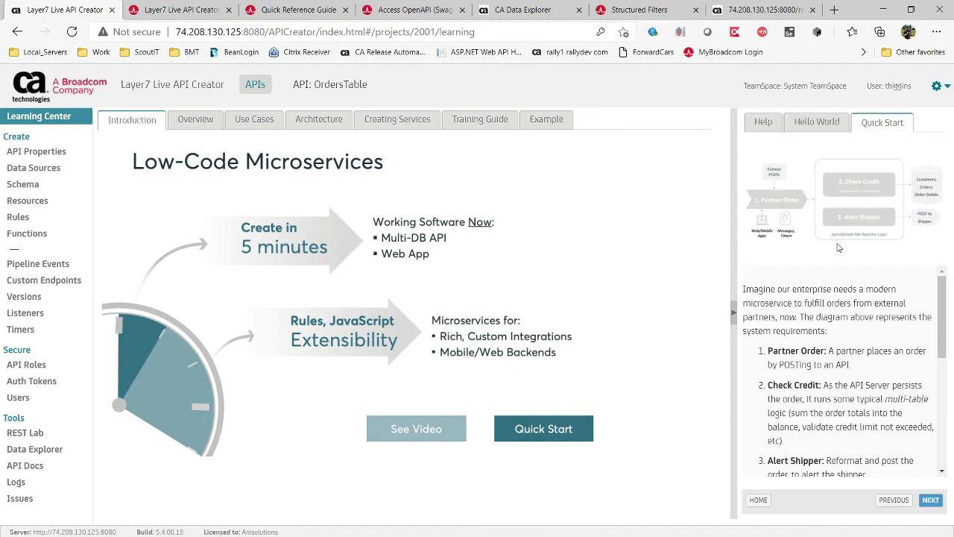
left_click(480, 120)
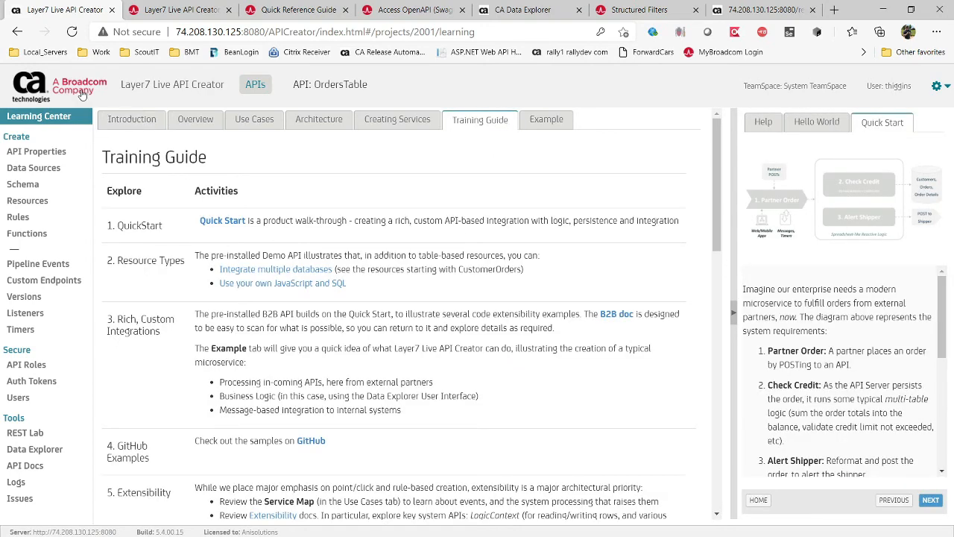
Step: Reopen the OrdersTable API from the home page and read the Quick Start instructions through to the Debrief link
left_click(83, 96)
left_click(334, 207)
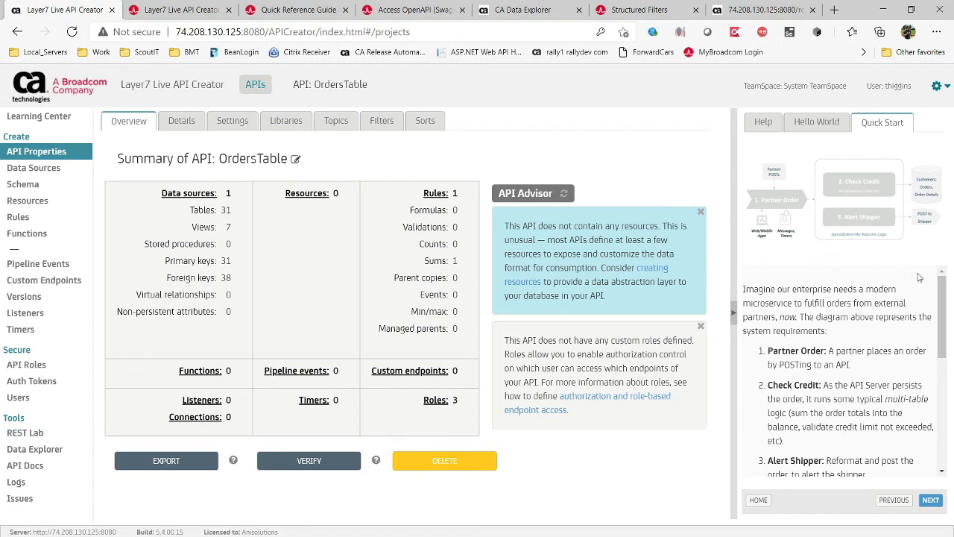
scroll(825, 397, "down", 6)
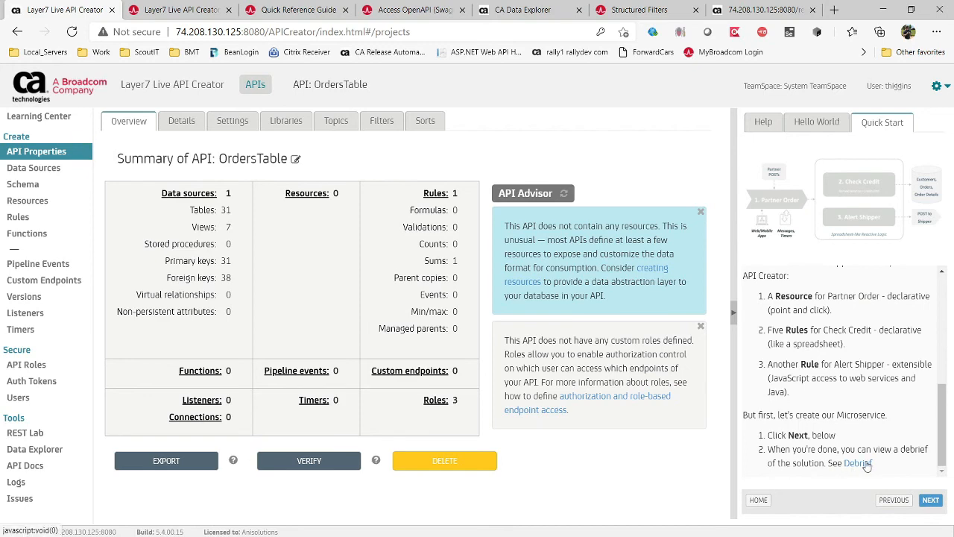
scroll(812, 413, "up", 6)
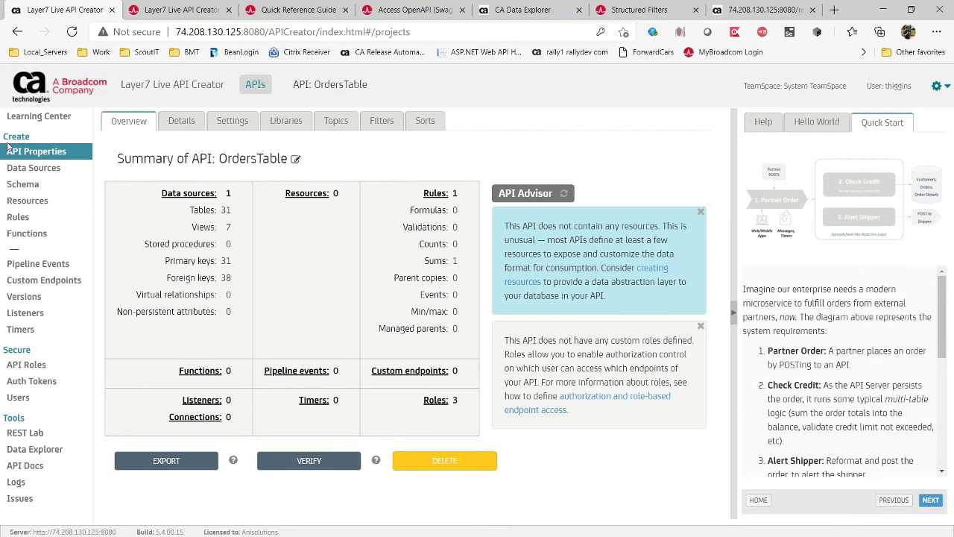
Step: Return to the Learning Center and browse its Overview, Use Cases, Architecture, Creating Services, Training Guide and Example topics
left_click(44, 117)
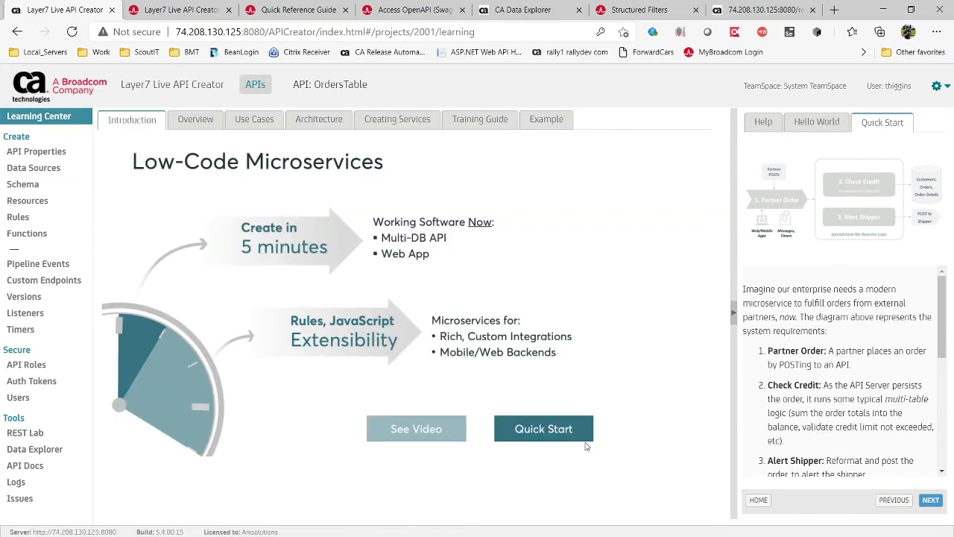
scroll(847, 364, "down", 3)
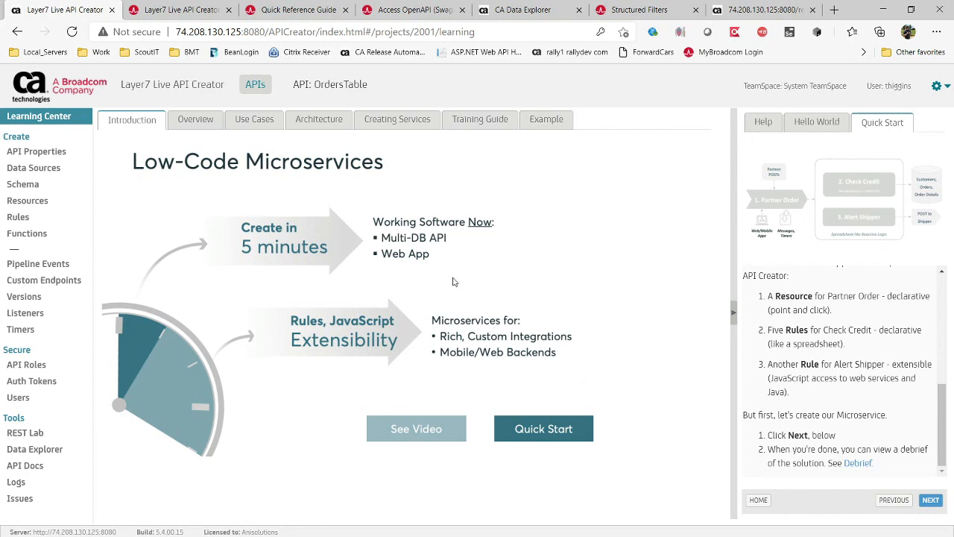
left_click(196, 120)
left_click(257, 120)
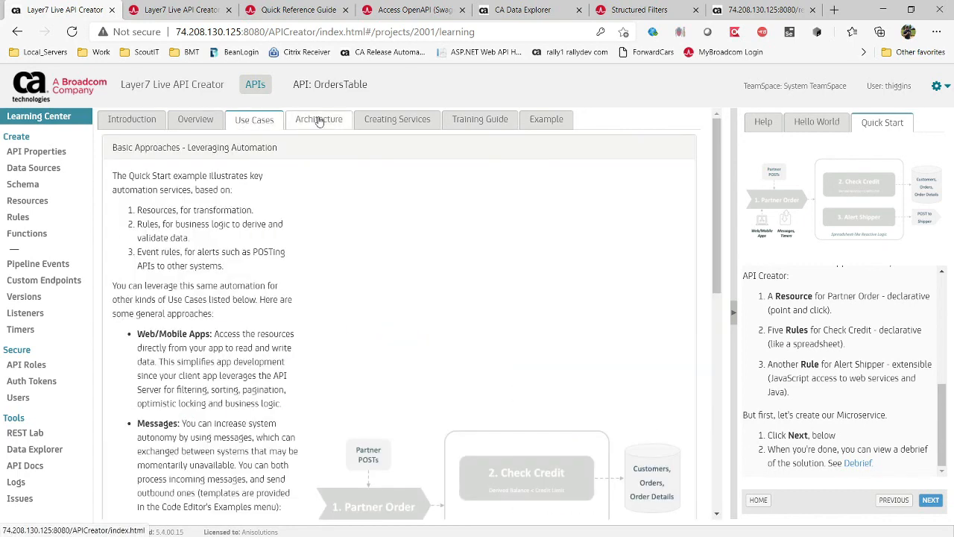
left_click(320, 120)
left_click(397, 120)
left_click(480, 120)
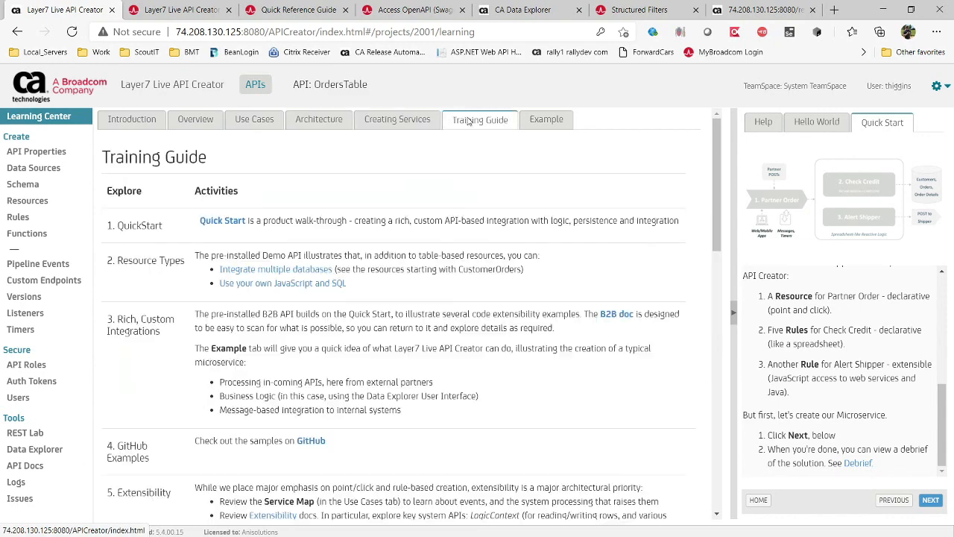
left_click(546, 120)
Step: Read through the Use Cases topic on basic approaches for leveraging automation
left_click(254, 120)
scroll(215, 335, "down", 8)
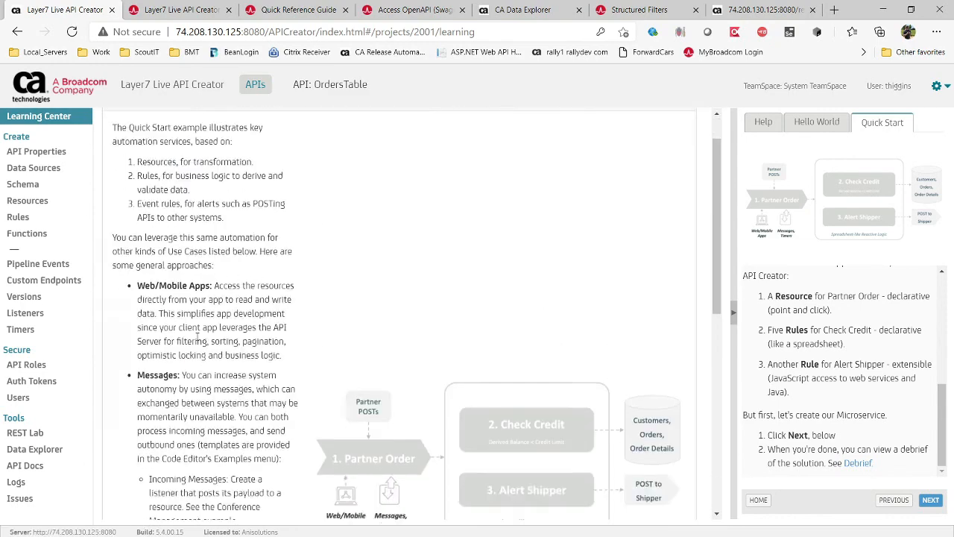
scroll(215, 335, "up", 8)
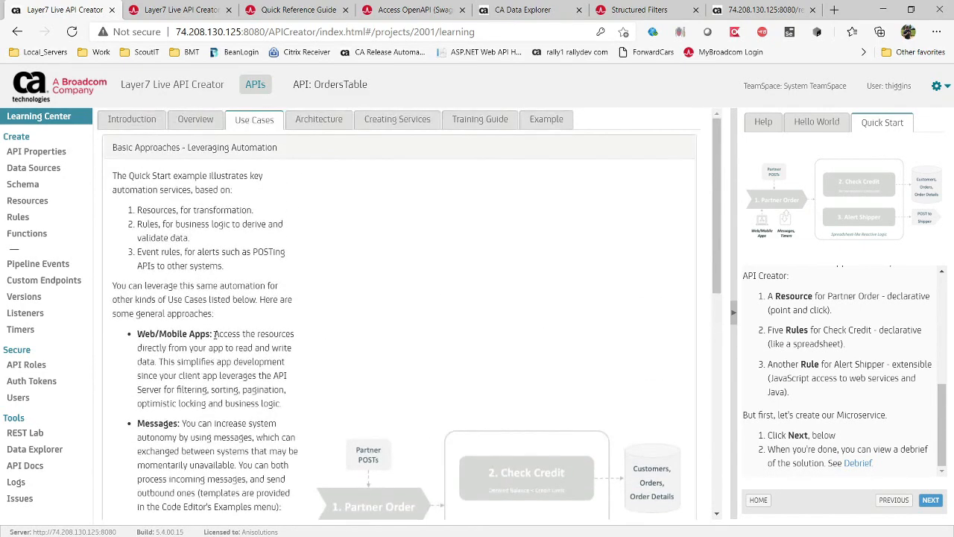